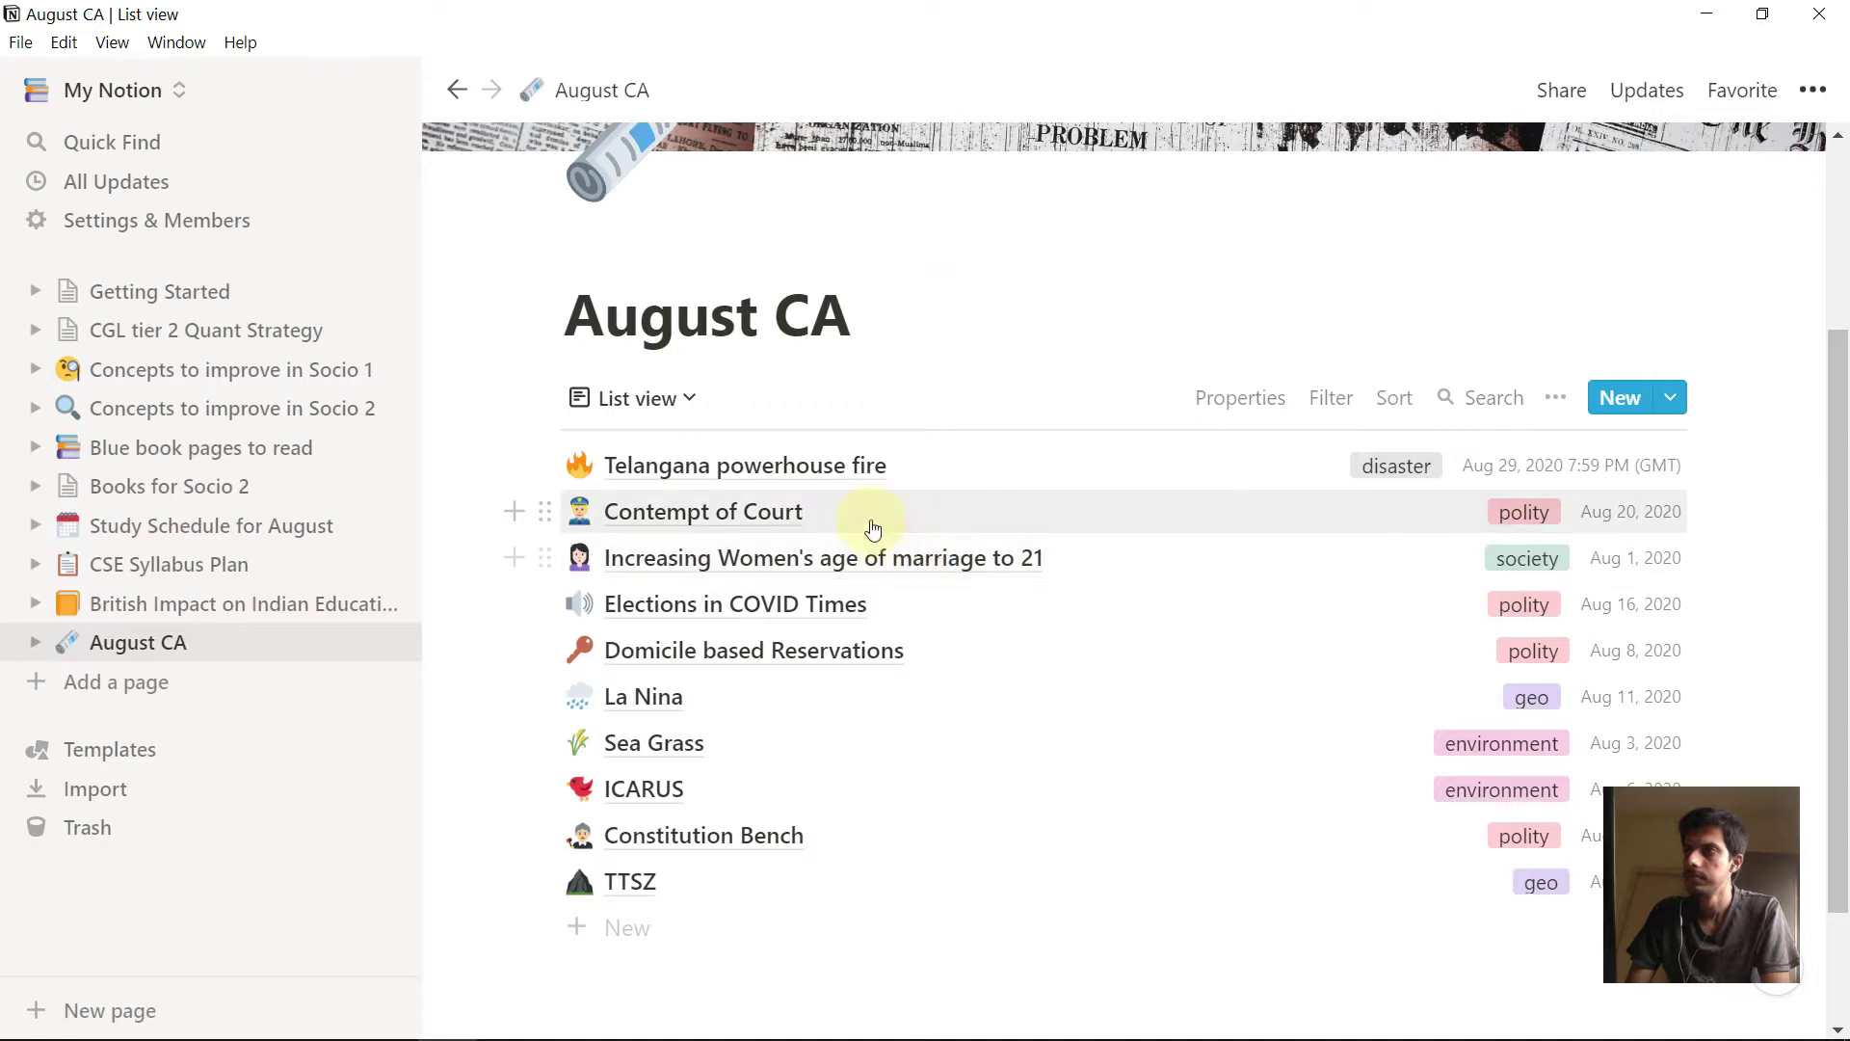
{"action": "left_click", "coordinate": [870, 516]}
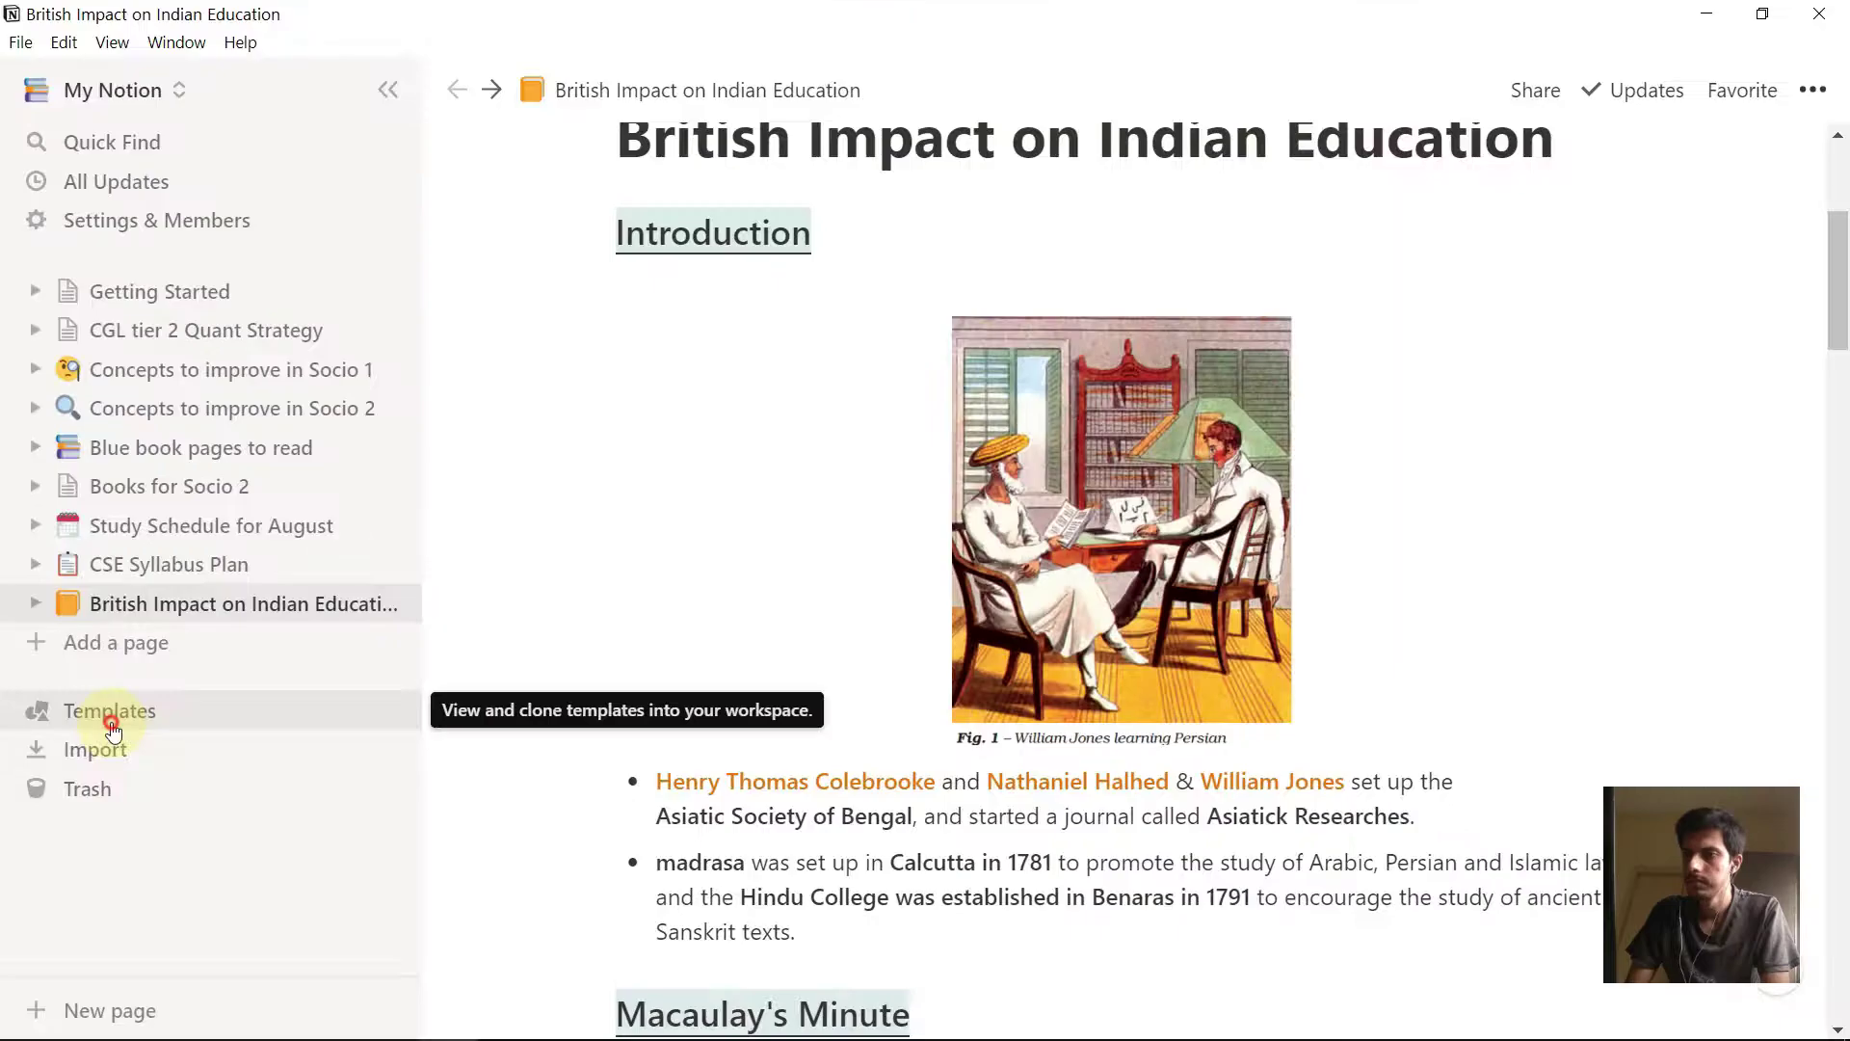
- Add the Simple Notebook template from the Personal category to the workspace
{"action": "left_click", "coordinate": [115, 728]}
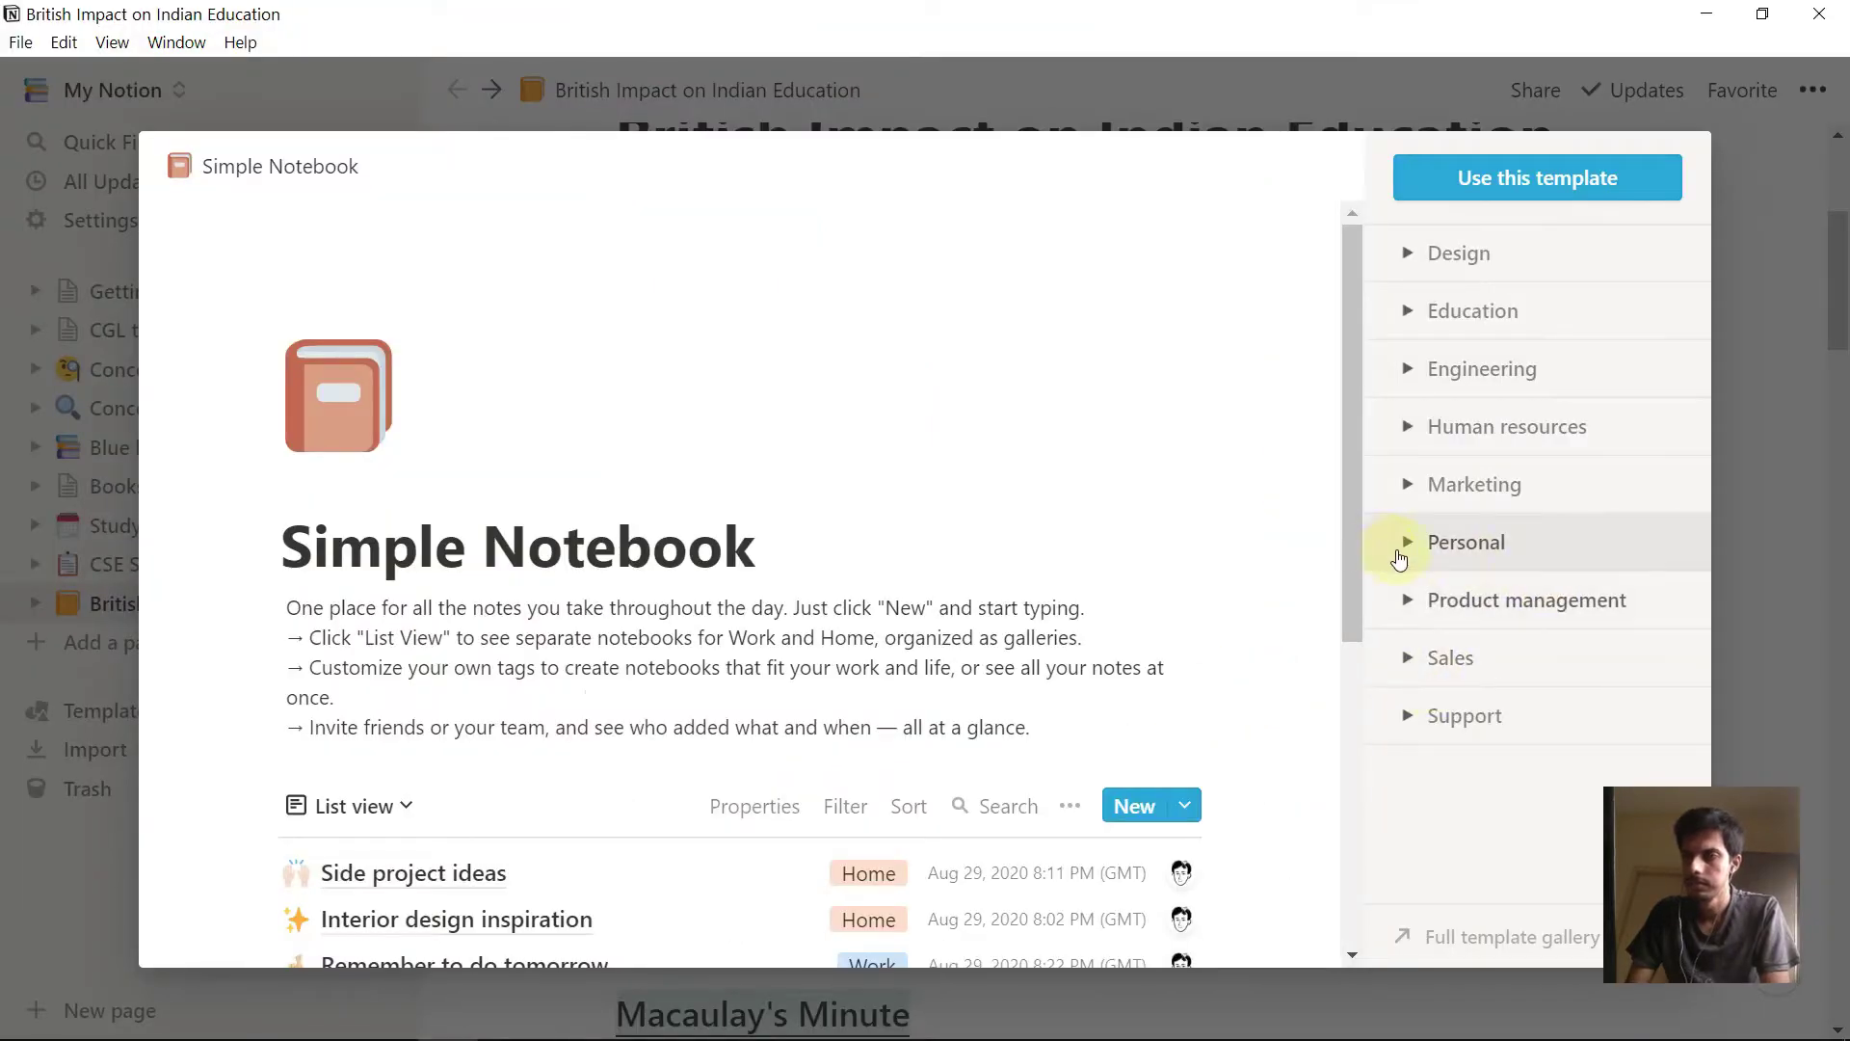
{"action": "left_click", "coordinate": [1403, 545]}
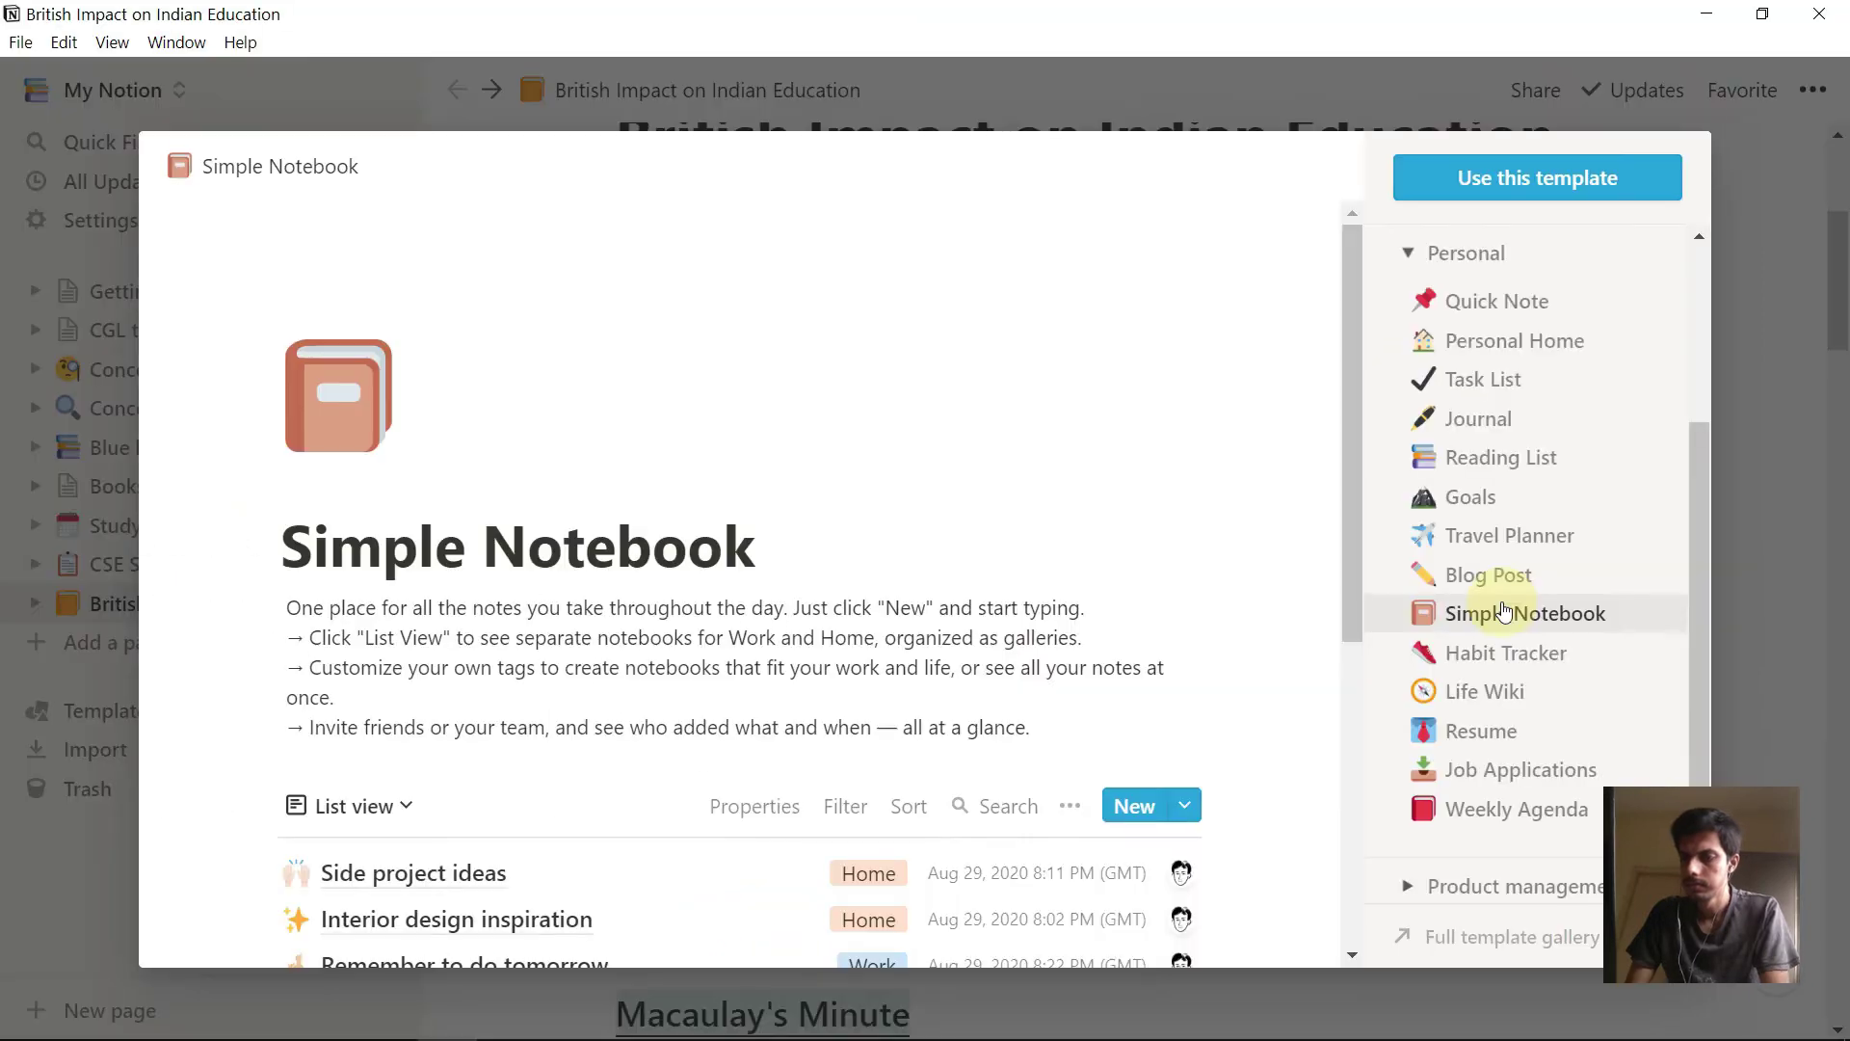
{"action": "left_click", "coordinate": [1259, 622]}
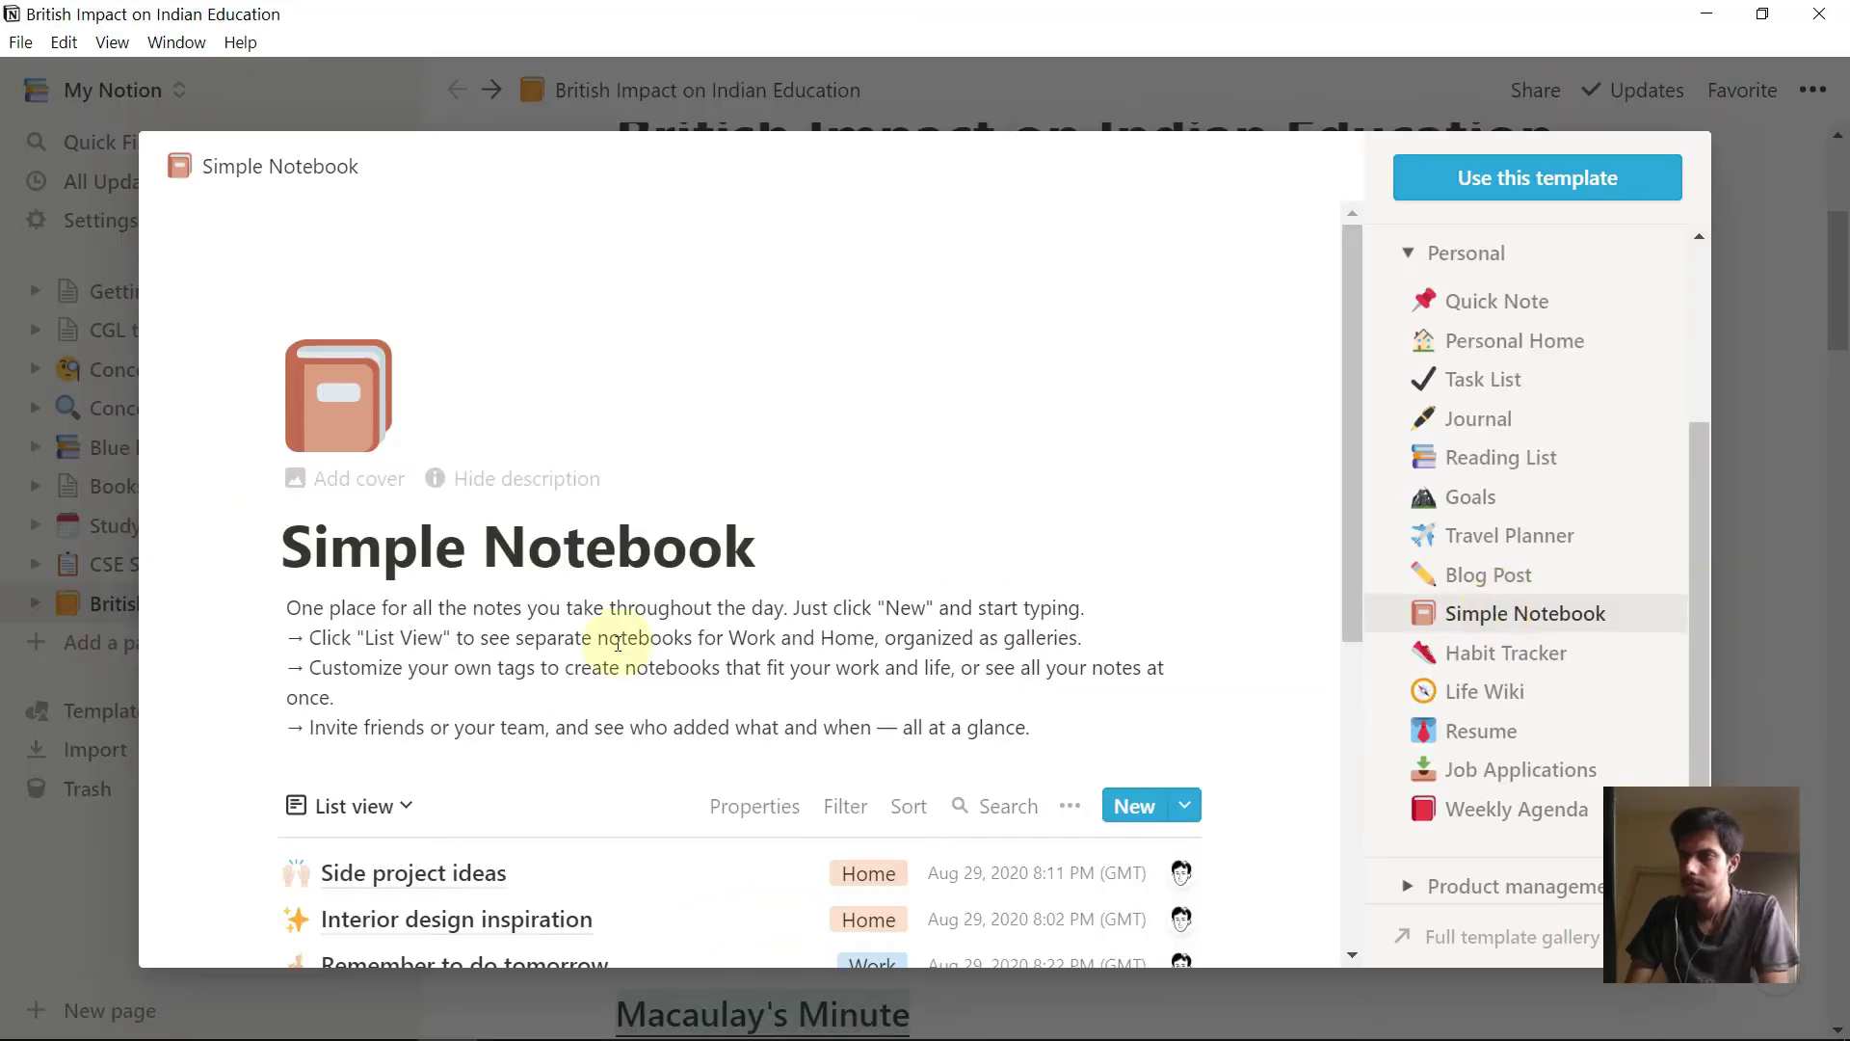
{"action": "scroll", "coordinate": [620, 656], "scroll_direction": "down", "scroll_amount": 3}
{"action": "scroll", "coordinate": [620, 652], "scroll_direction": "up", "scroll_amount": 3}
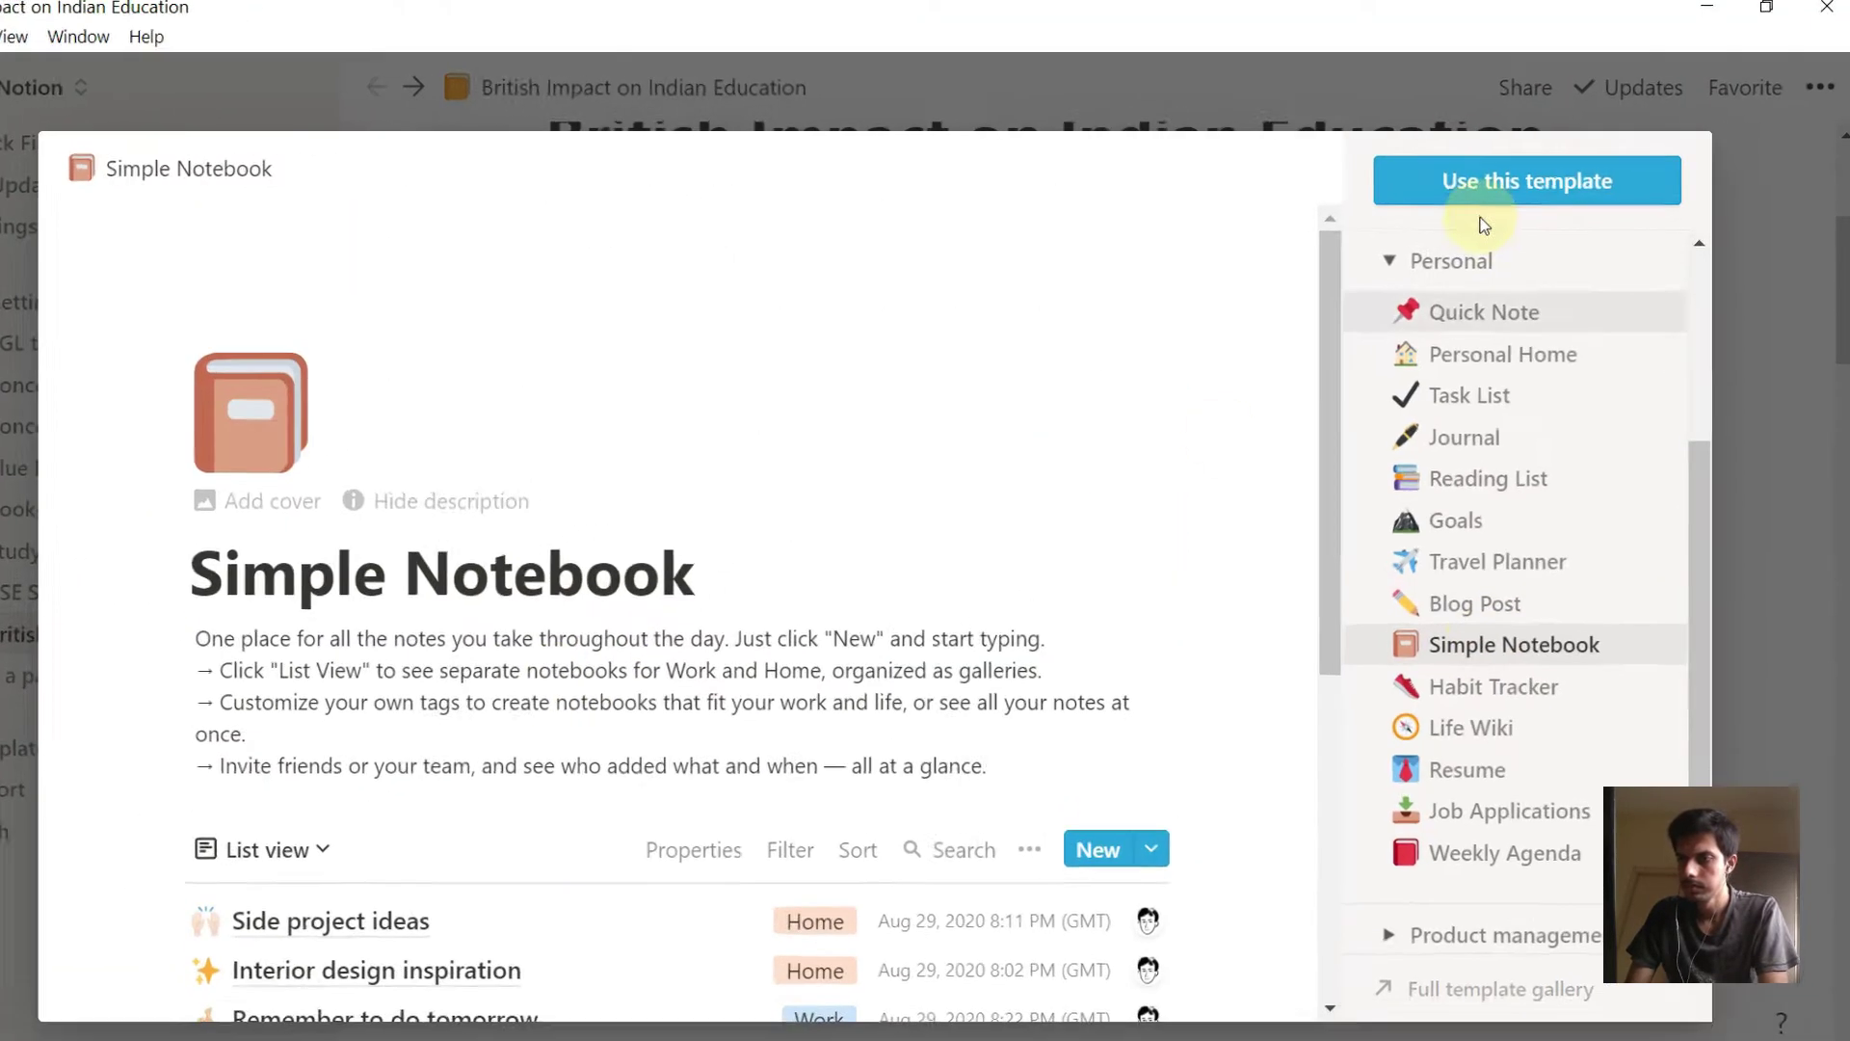
{"action": "left_click", "coordinate": [1538, 183]}
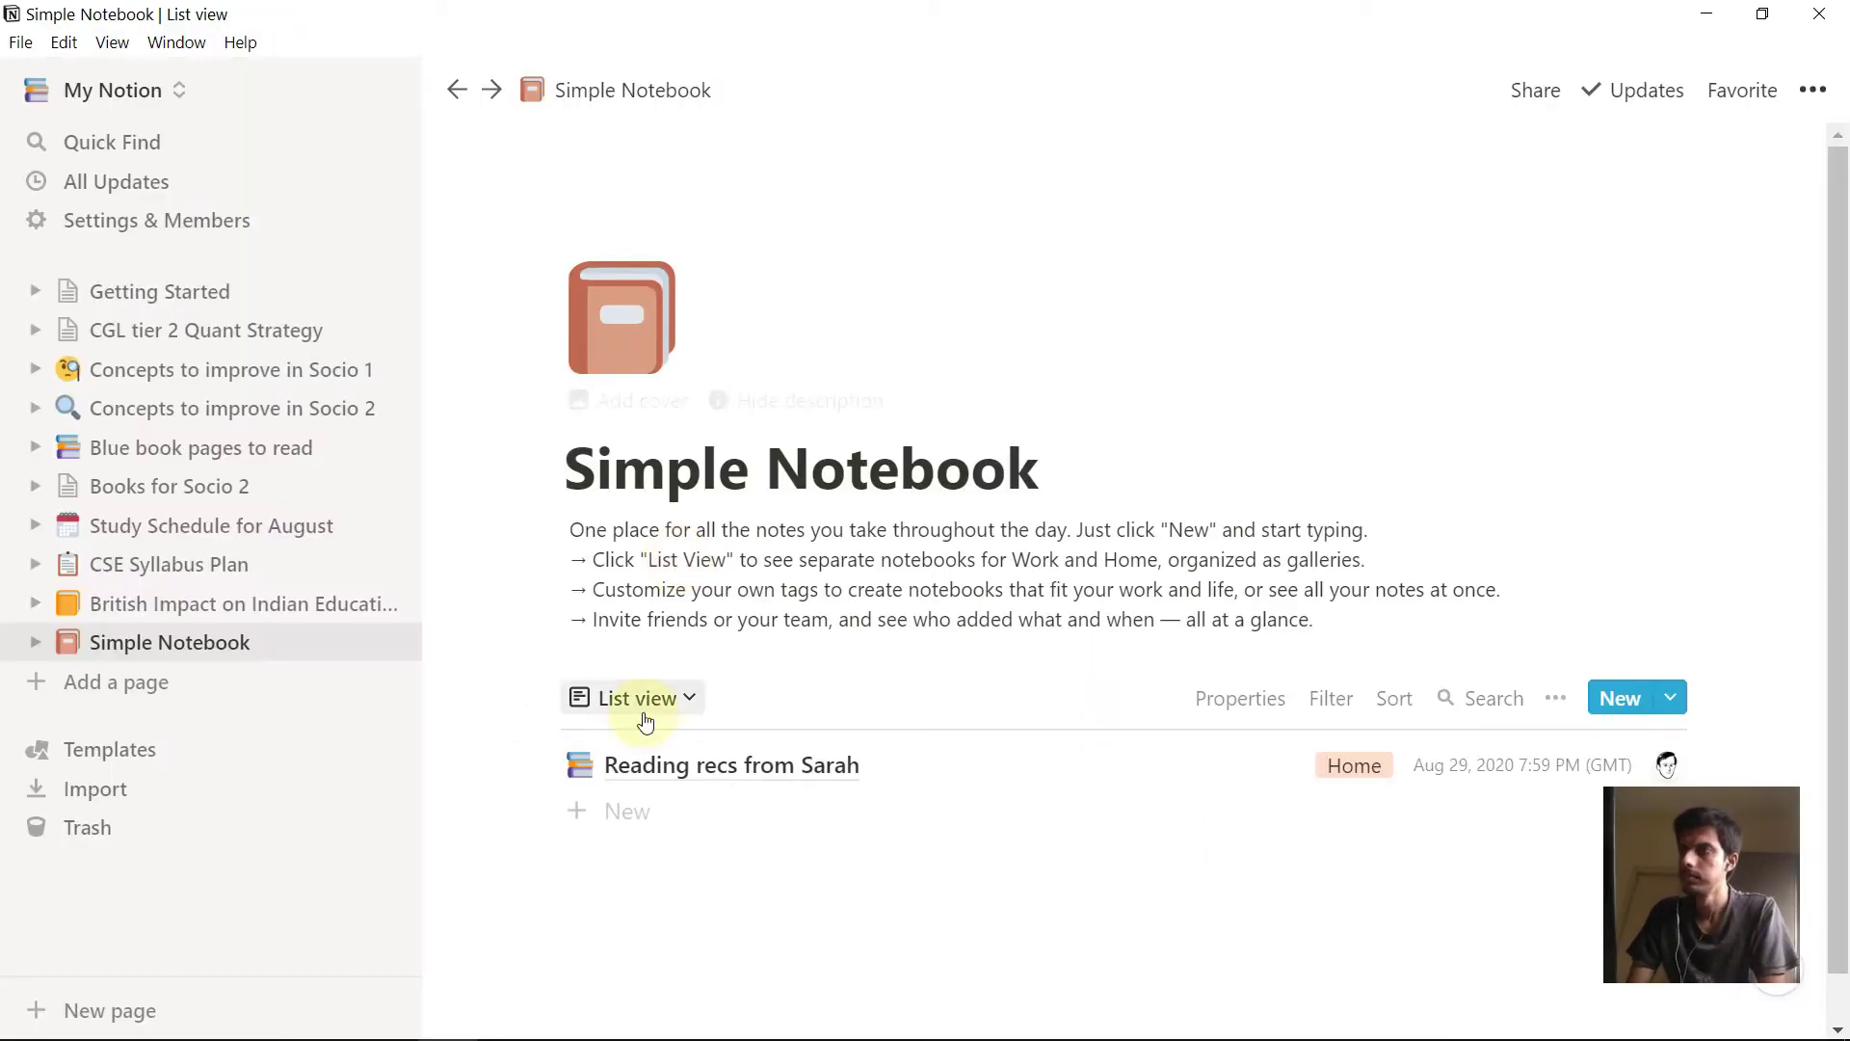
- Rename the notebook page as August CA and delete its template description
{"action": "left_click_drag", "start_coordinate": [569, 469], "coordinate": [1155, 422]}
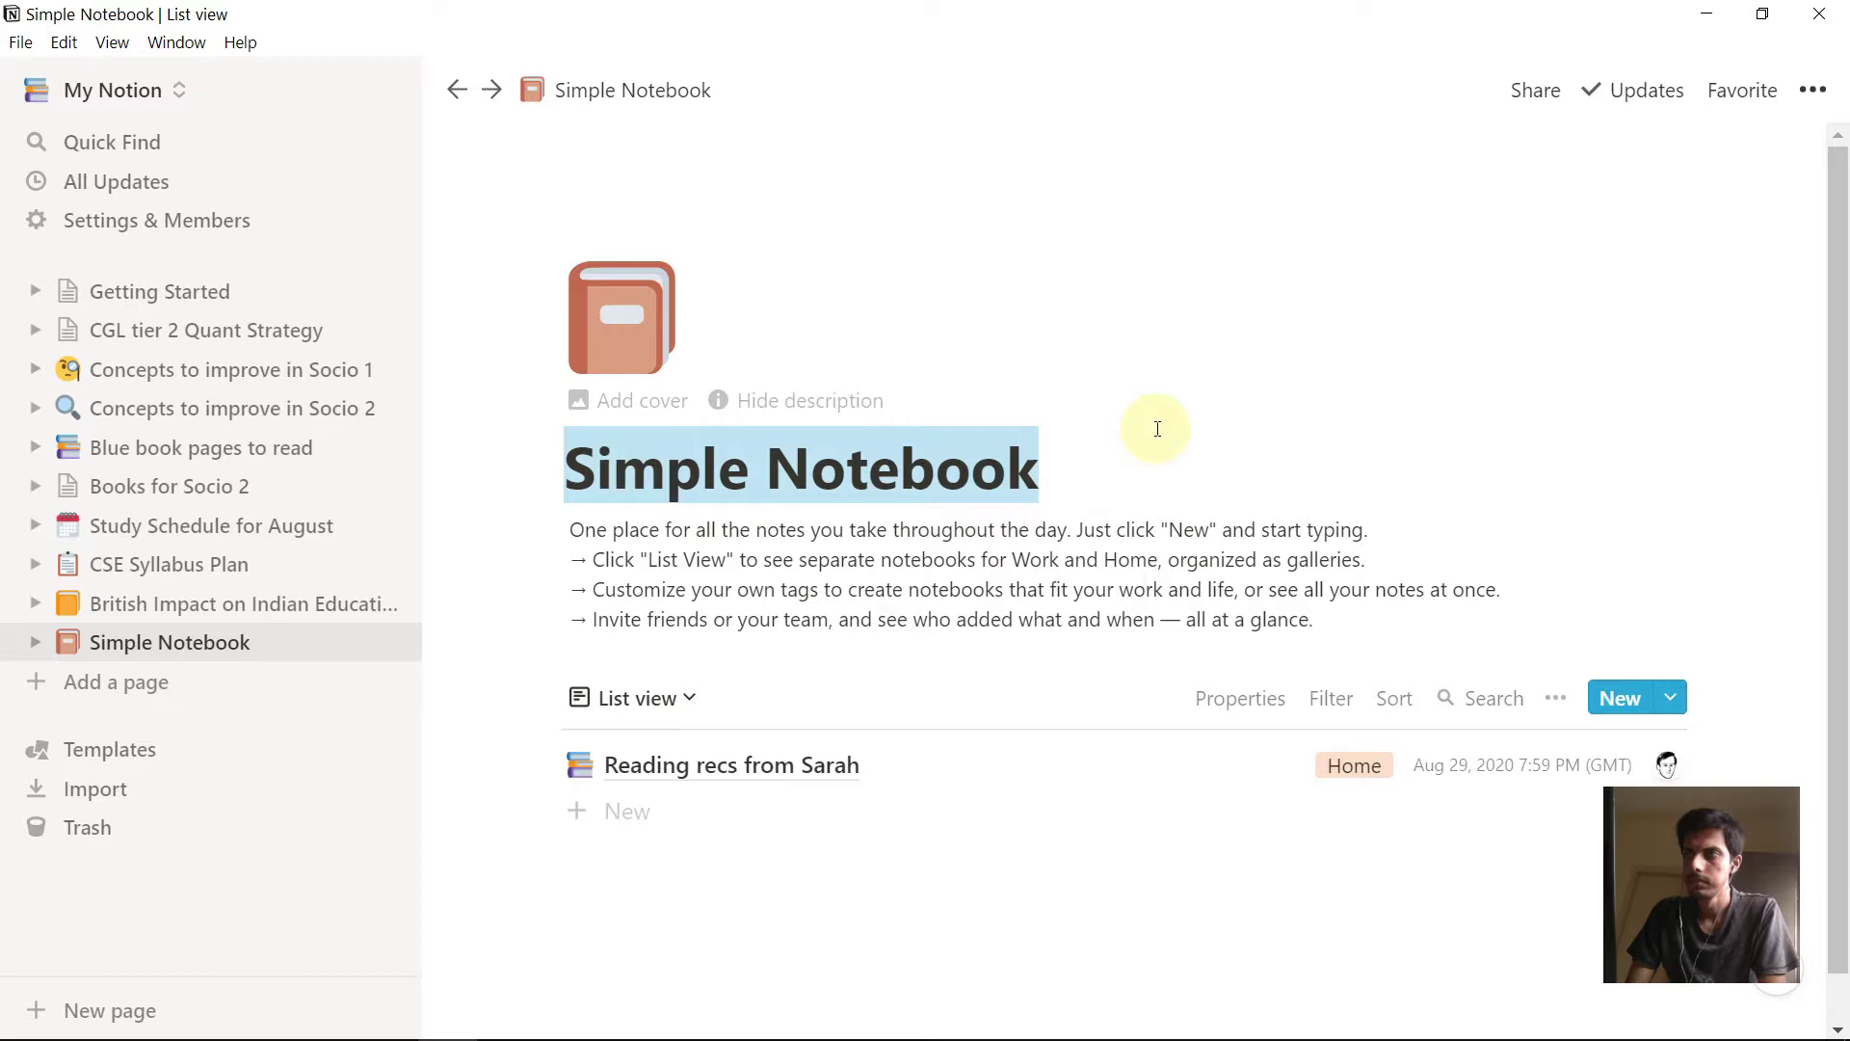
{"action": "type", "text": "August CA"}
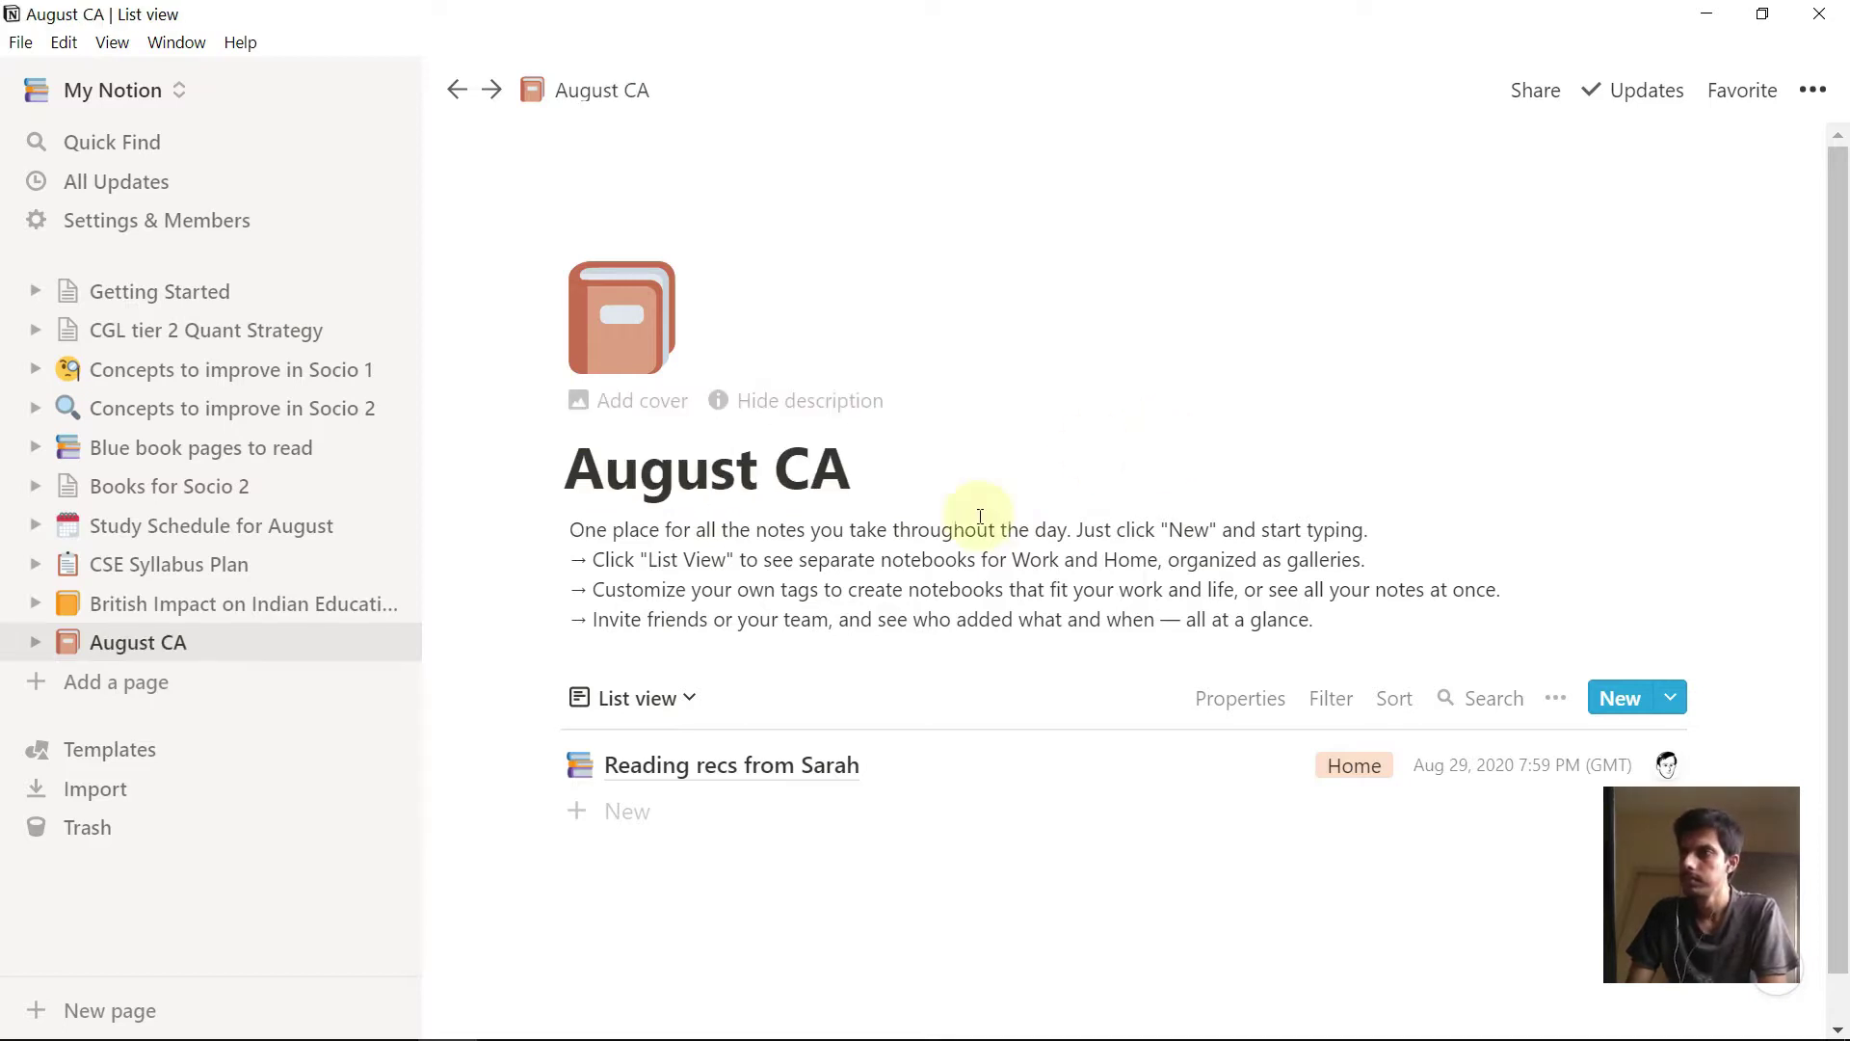
{"action": "left_click_drag", "start_coordinate": [1330, 623], "coordinate": [571, 522]}
{"action": "key", "text": "BackSpace"}
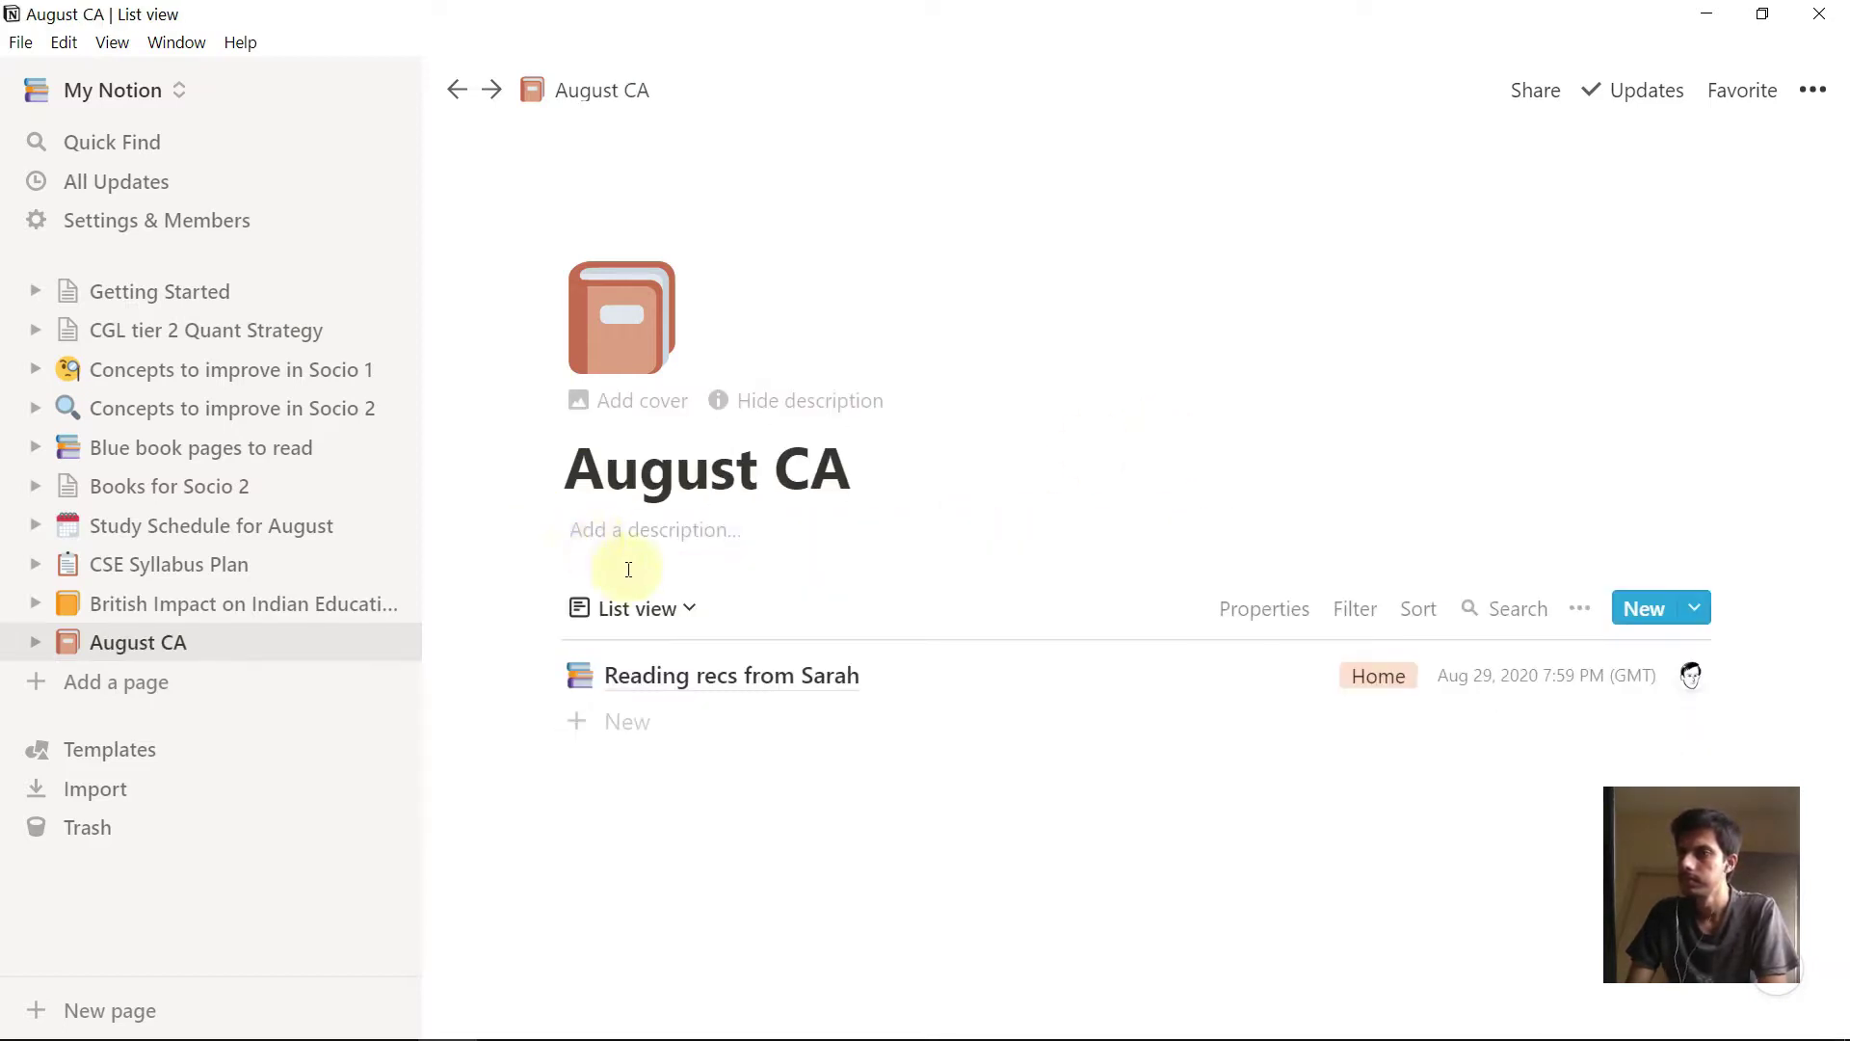
- Change the August CA page icon to the rolled-up newspaper emoji, filtering emojis with "new"
{"action": "left_click", "coordinate": [634, 319]}
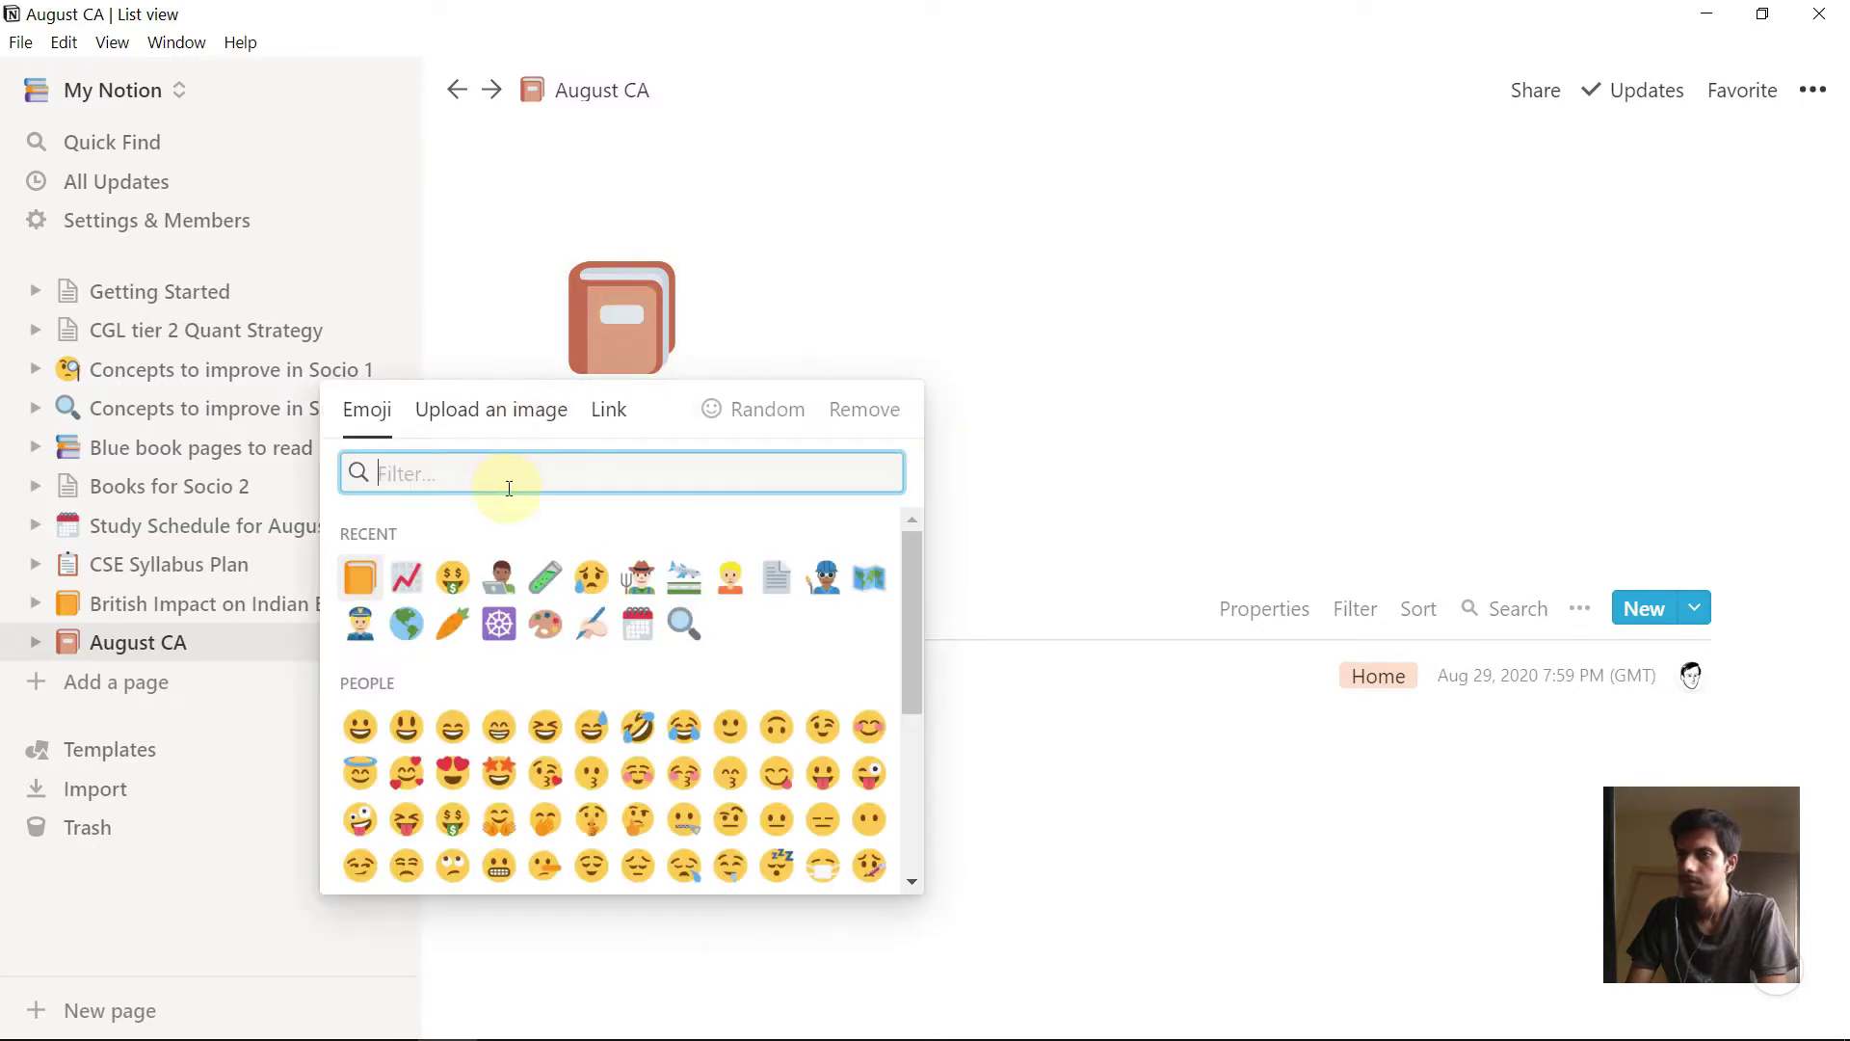
{"action": "type", "text": "new"}
{"action": "left_click", "coordinate": [637, 539]}
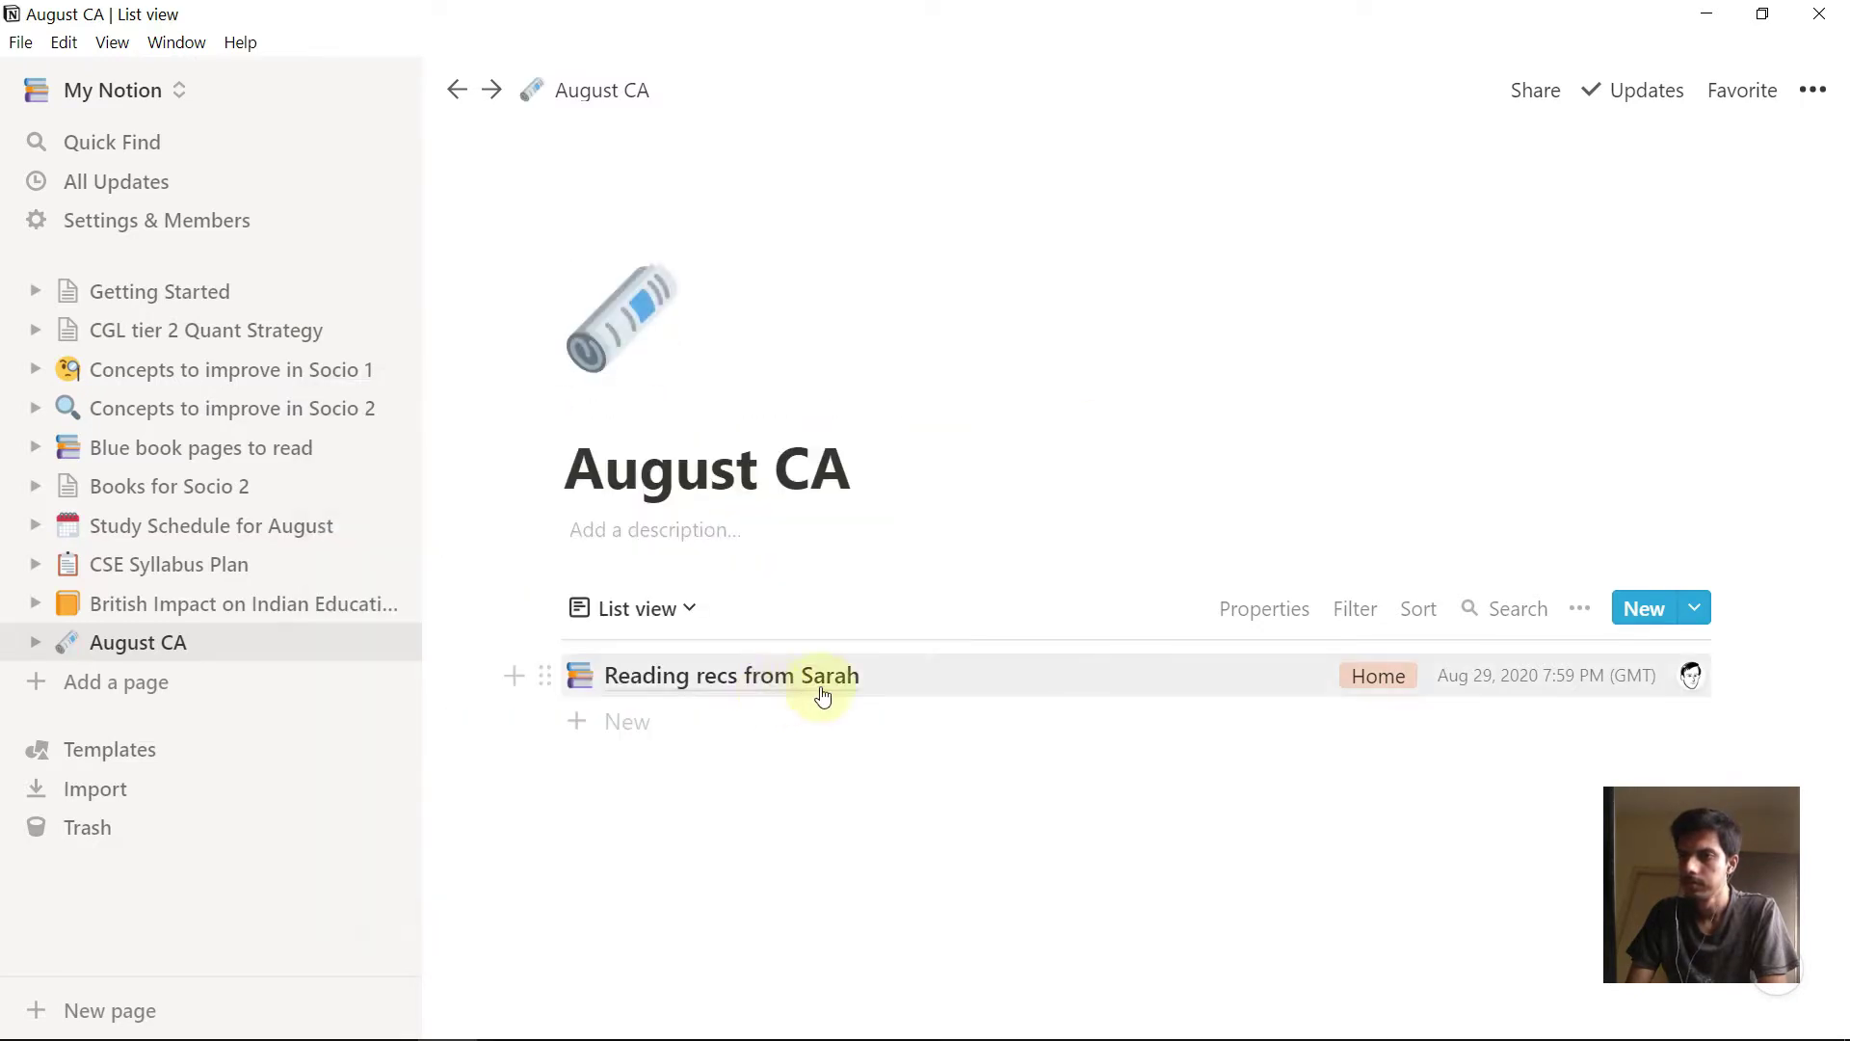
- Open the sample reading note, switch to the browser and copy "Telangana powerhouse fire" from the article headline
{"action": "left_click", "coordinate": [855, 690]}
{"action": "scroll", "coordinate": [845, 656], "scroll_direction": "down", "scroll_amount": 1}
{"action": "scroll", "coordinate": [847, 648], "scroll_direction": "up", "scroll_amount": 1}
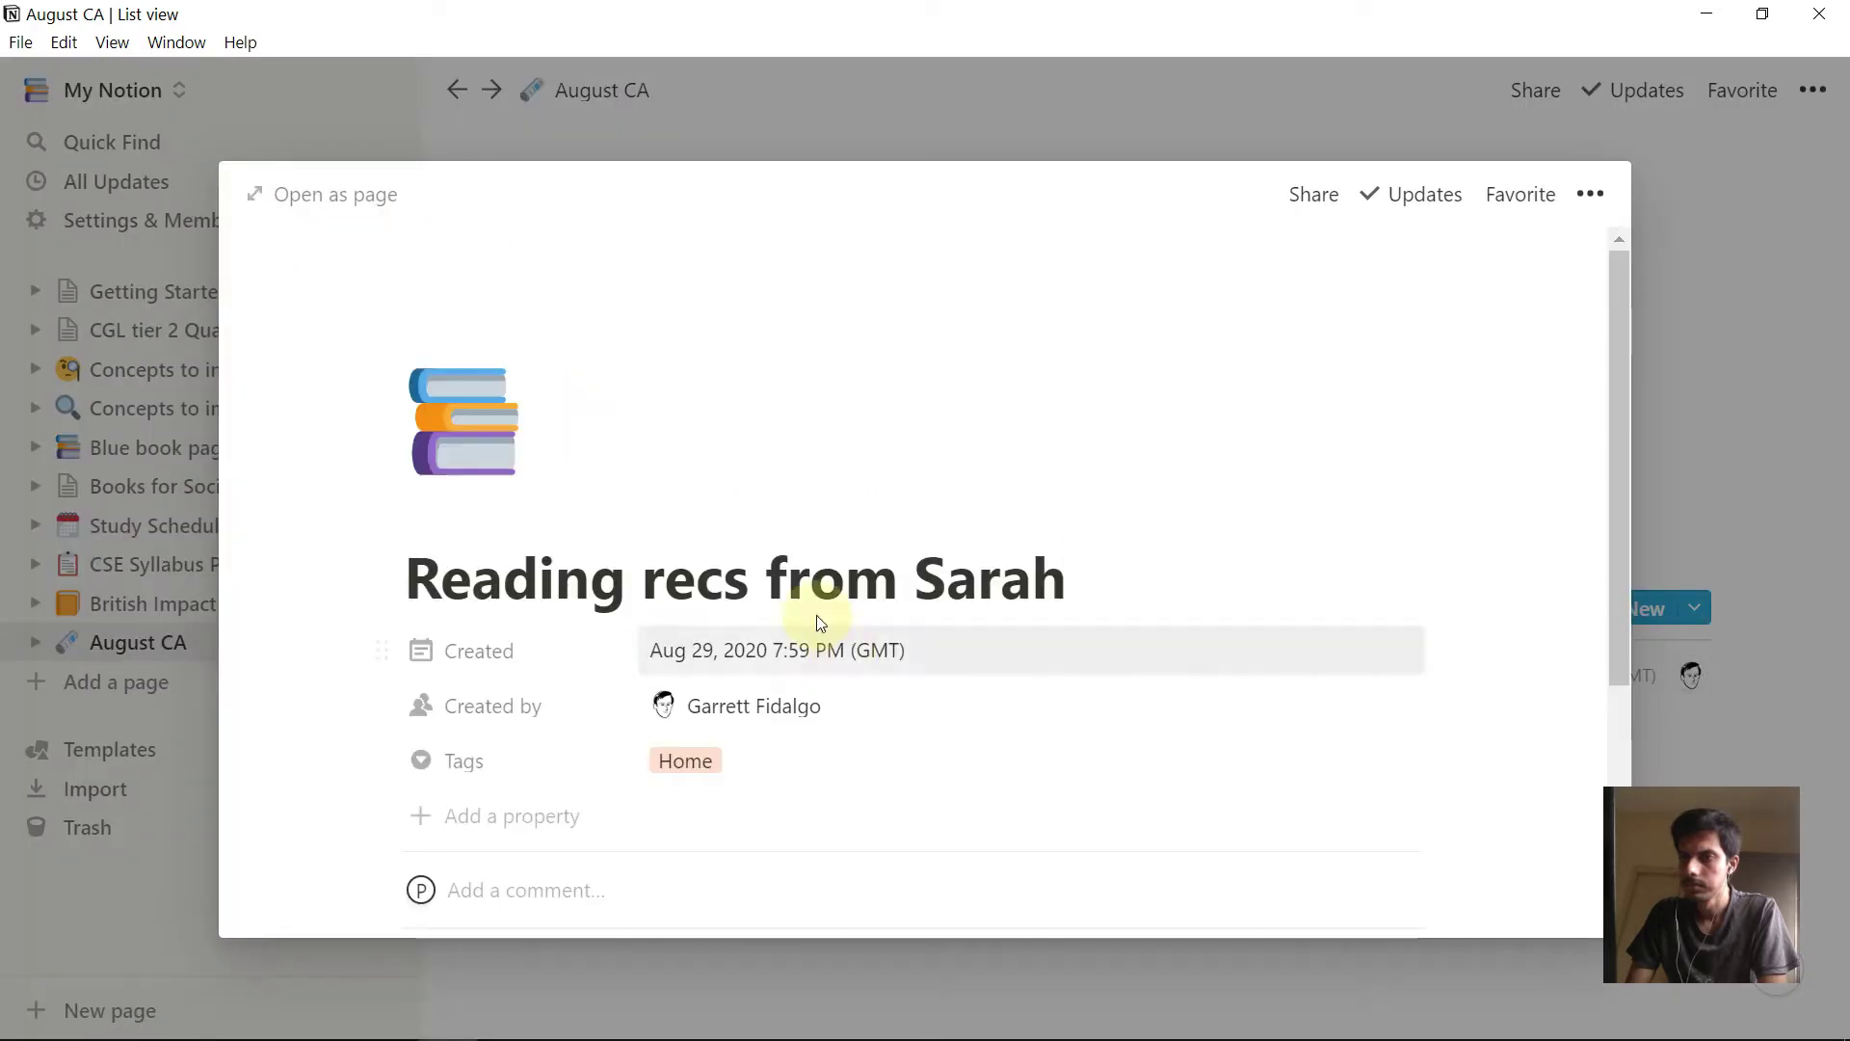
{"action": "key", "text": "alt+Tab"}
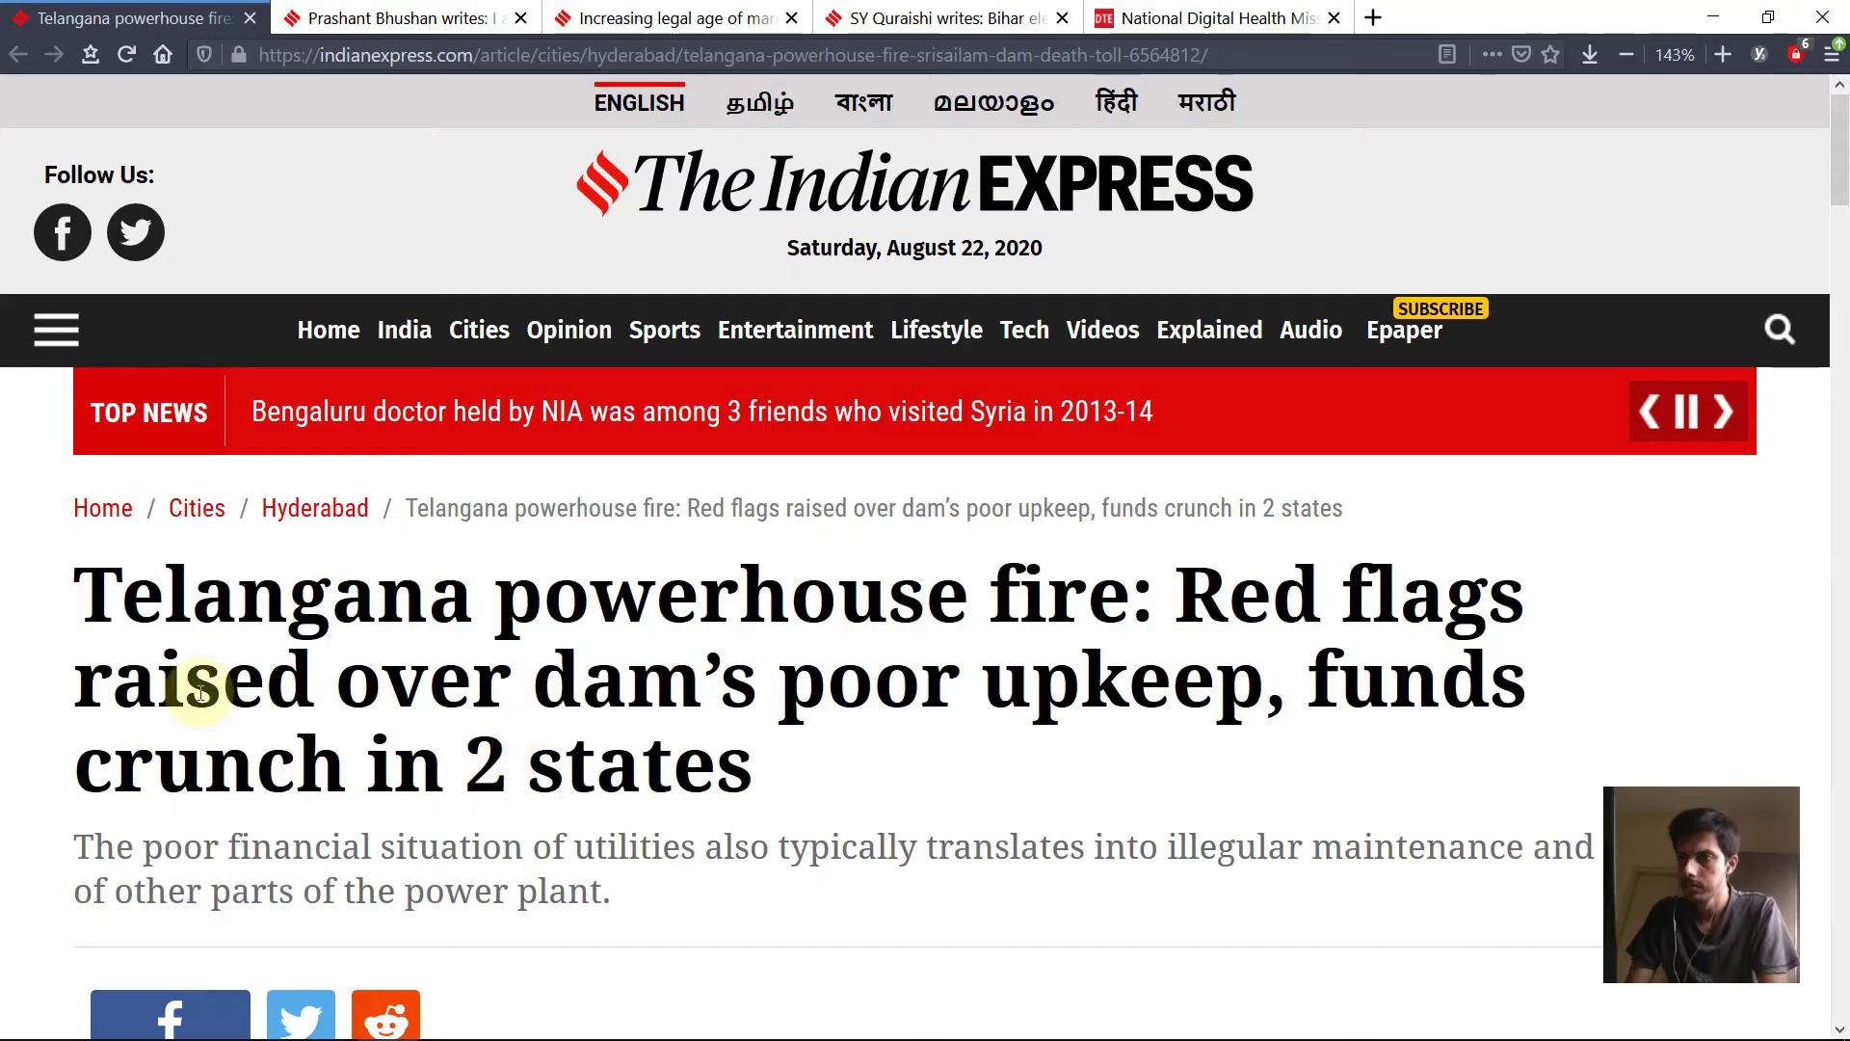
{"action": "scroll", "coordinate": [185, 398], "scroll_direction": "down", "scroll_amount": 2}
{"action": "left_click_drag", "start_coordinate": [242, 415], "coordinate": [1028, 430]}
{"action": "key", "text": "ctrl+c"}
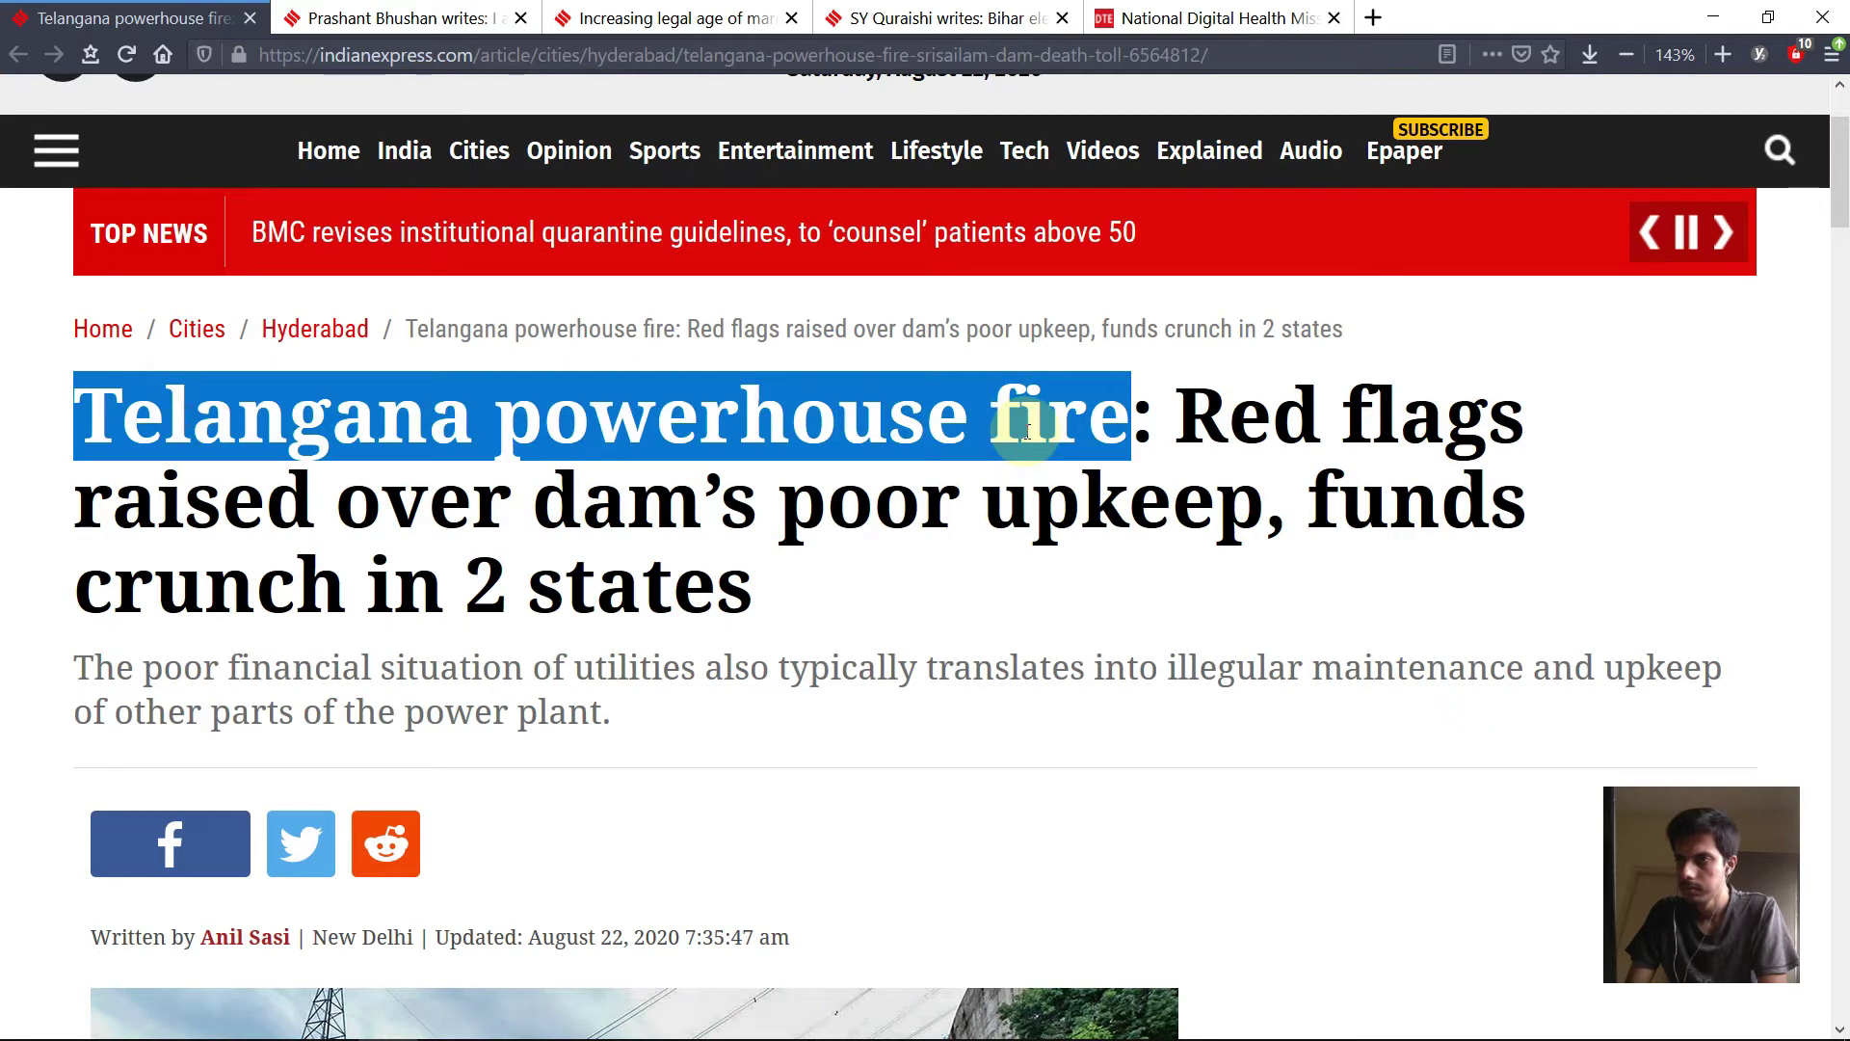
- Return to Notion and replace the sample note's title with the copied "Telangana powerhouse fire"
{"action": "key", "text": "alt+Tab"}
{"action": "left_click_drag", "start_coordinate": [1067, 578], "coordinate": [302, 575]}
{"action": "left_click", "coordinate": [301, 574]}
{"action": "triple_click", "coordinate": [537, 569]}
{"action": "key", "text": "ctrl+v"}
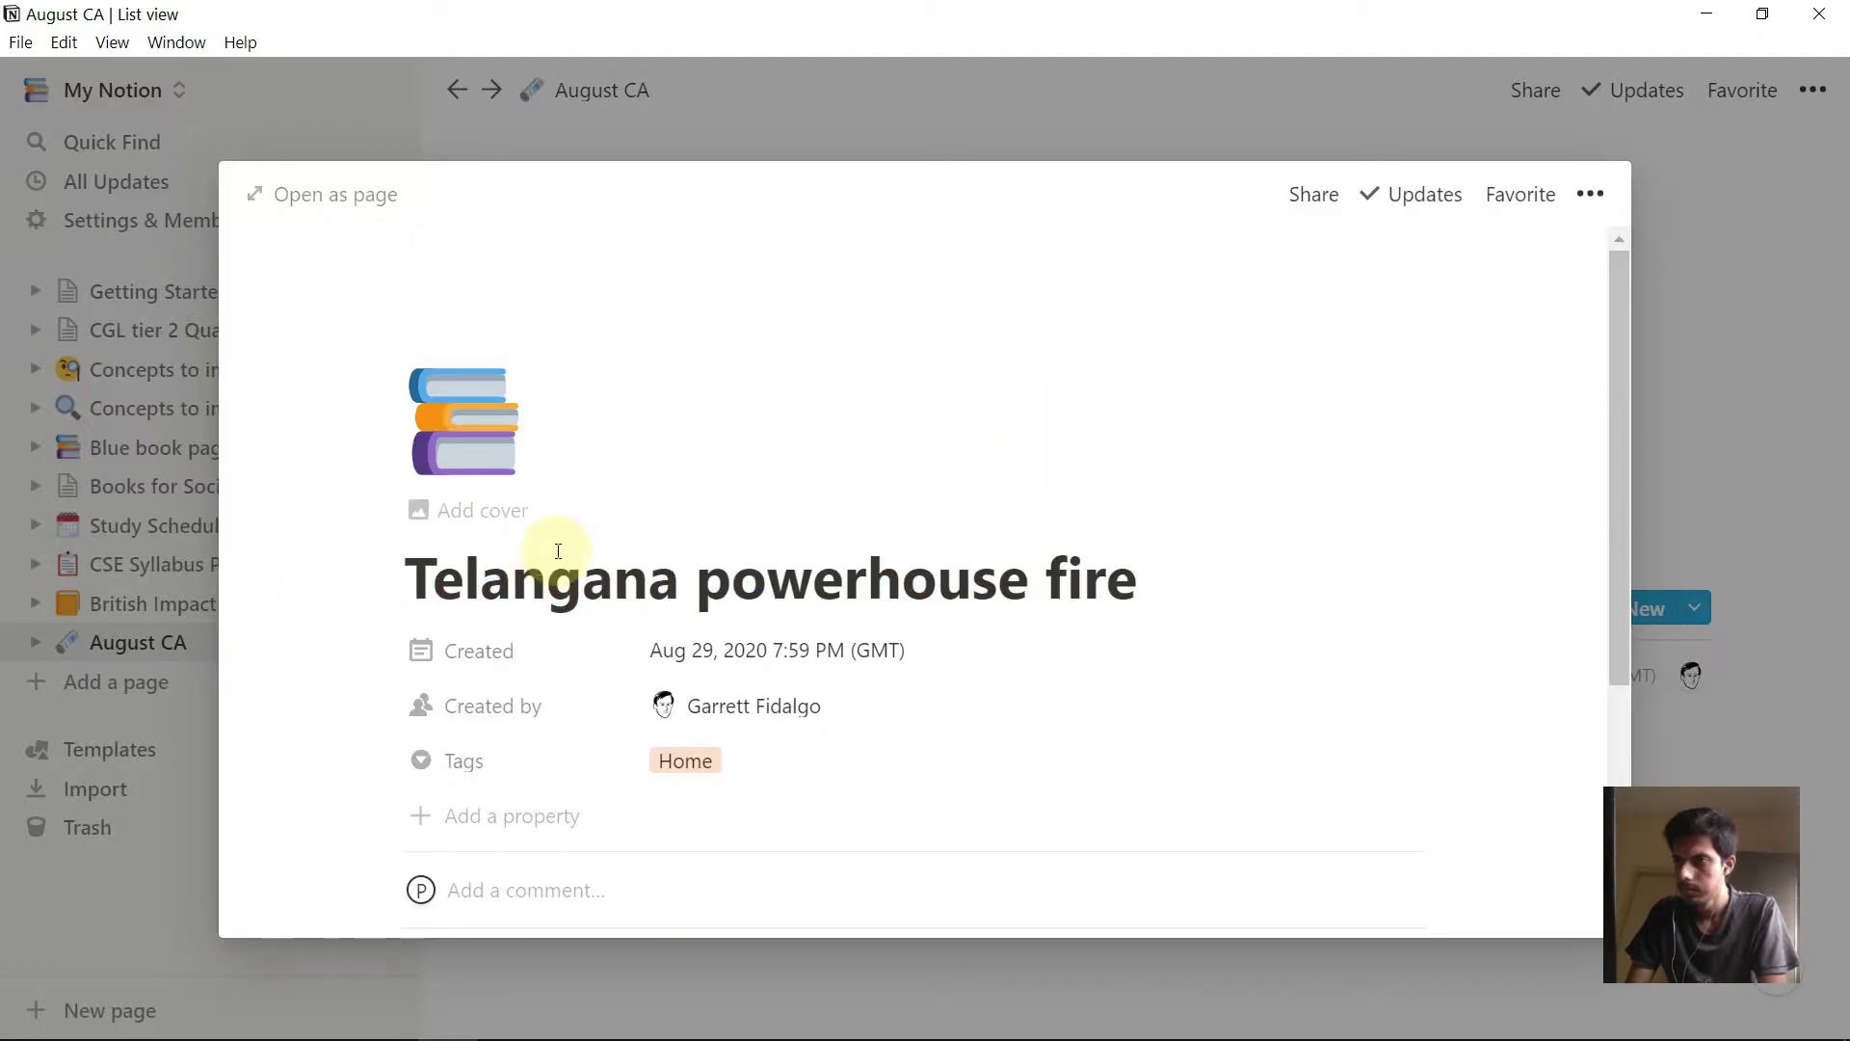
- Replace the note's Home tag with a new tag named disaster
{"action": "scroll", "coordinate": [578, 558], "scroll_direction": "down", "scroll_amount": 3}
{"action": "left_click", "coordinate": [684, 471]}
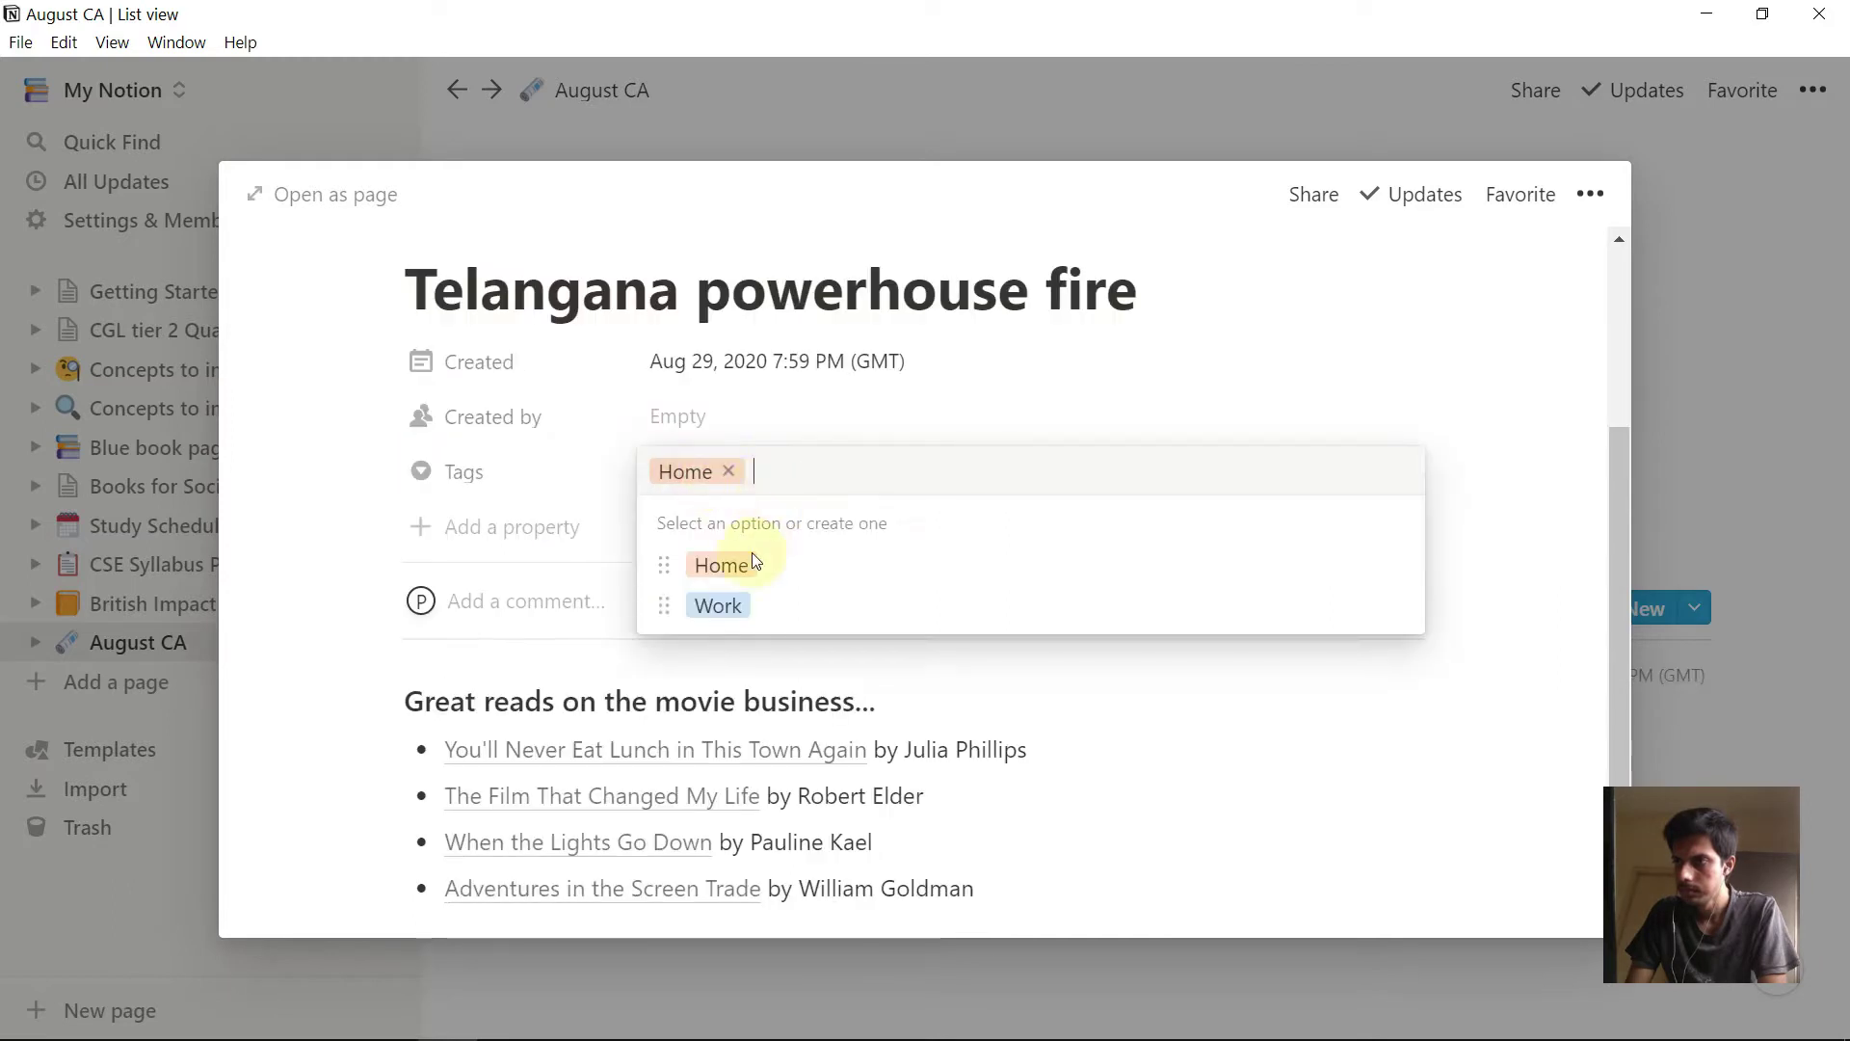
{"action": "type", "text": "disaster"}
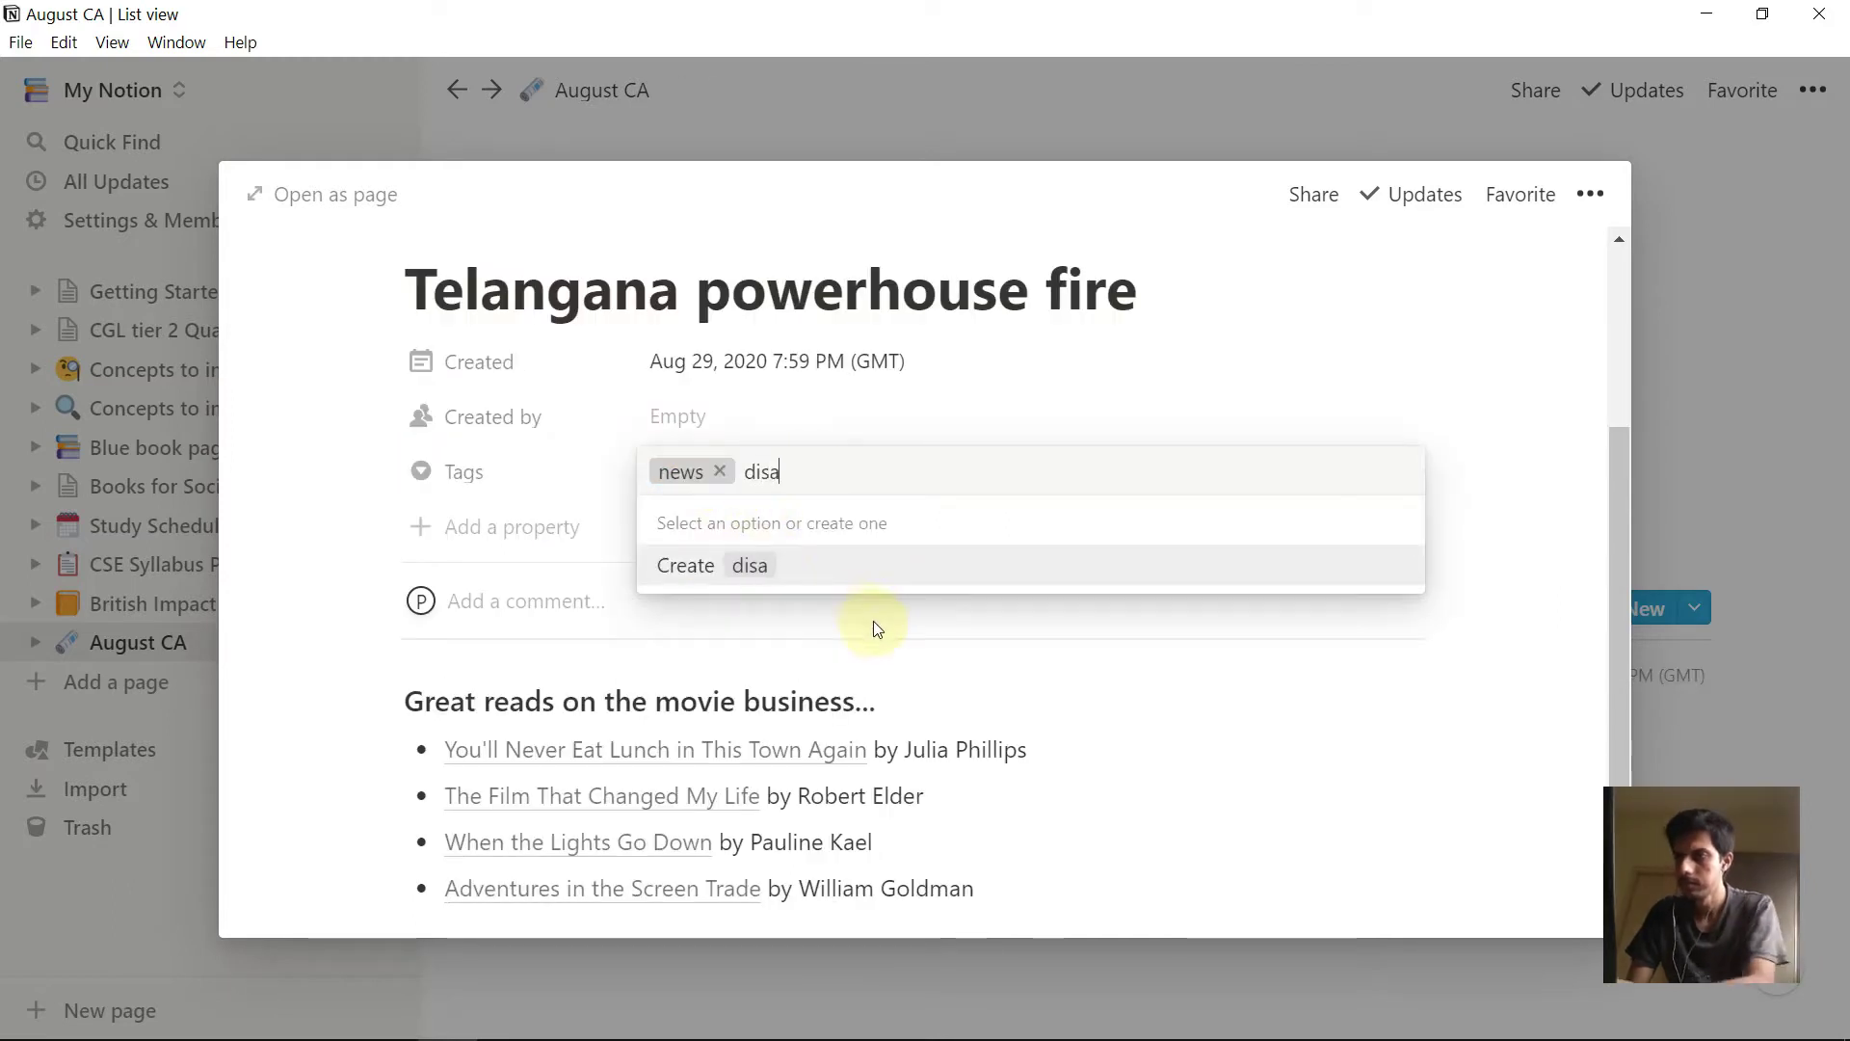
{"action": "key", "text": "Return"}
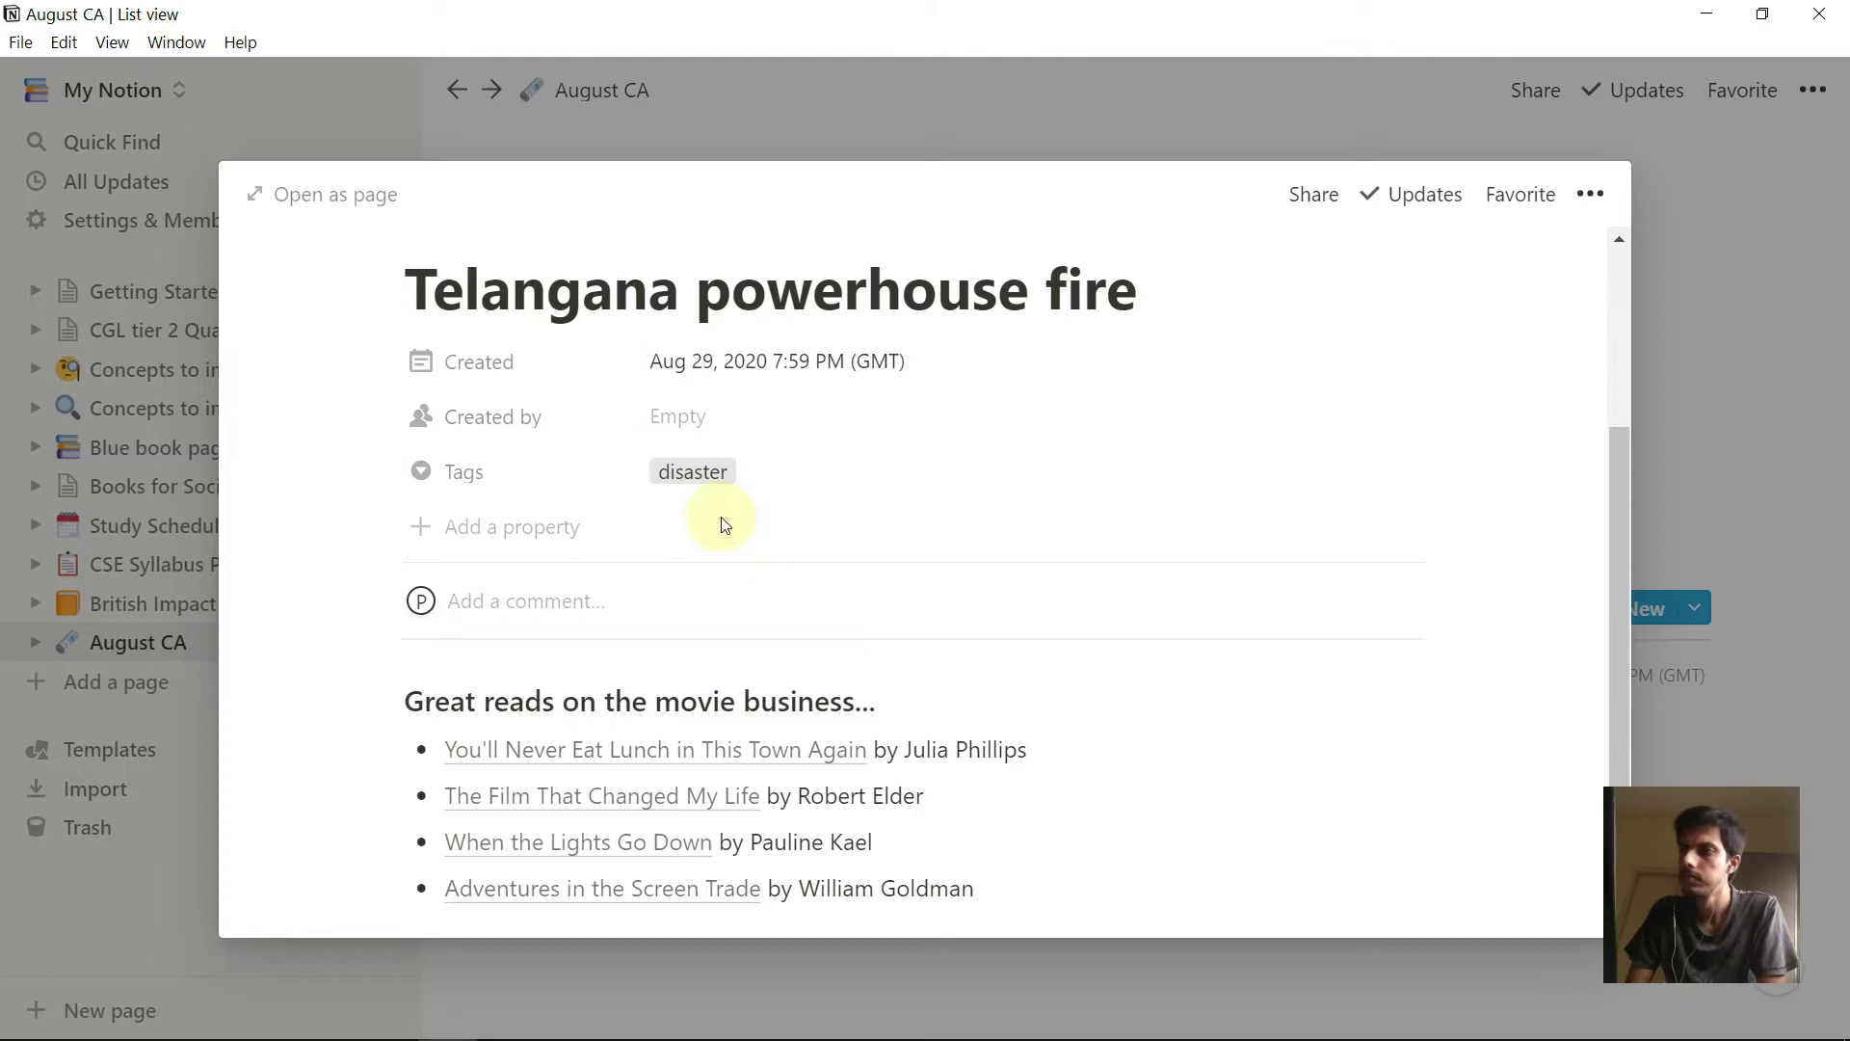
- Delete the sample list of movie-business reads from the note's body
{"action": "scroll", "coordinate": [579, 686], "scroll_direction": "down", "scroll_amount": 1}
{"action": "left_click_drag", "start_coordinate": [318, 607], "coordinate": [344, 569]}
{"action": "key", "text": "BackSpace"}
{"action": "left_click", "coordinate": [524, 636]}
- Copy the first three paragraphs of the powerhouse fire article from the browser into the Notion note's body
{"action": "key", "text": "alt+Tab"}
{"action": "scroll", "coordinate": [12, 674], "scroll_direction": "down", "scroll_amount": 10}
{"action": "scroll", "coordinate": [13, 682], "scroll_direction": "down", "scroll_amount": 10}
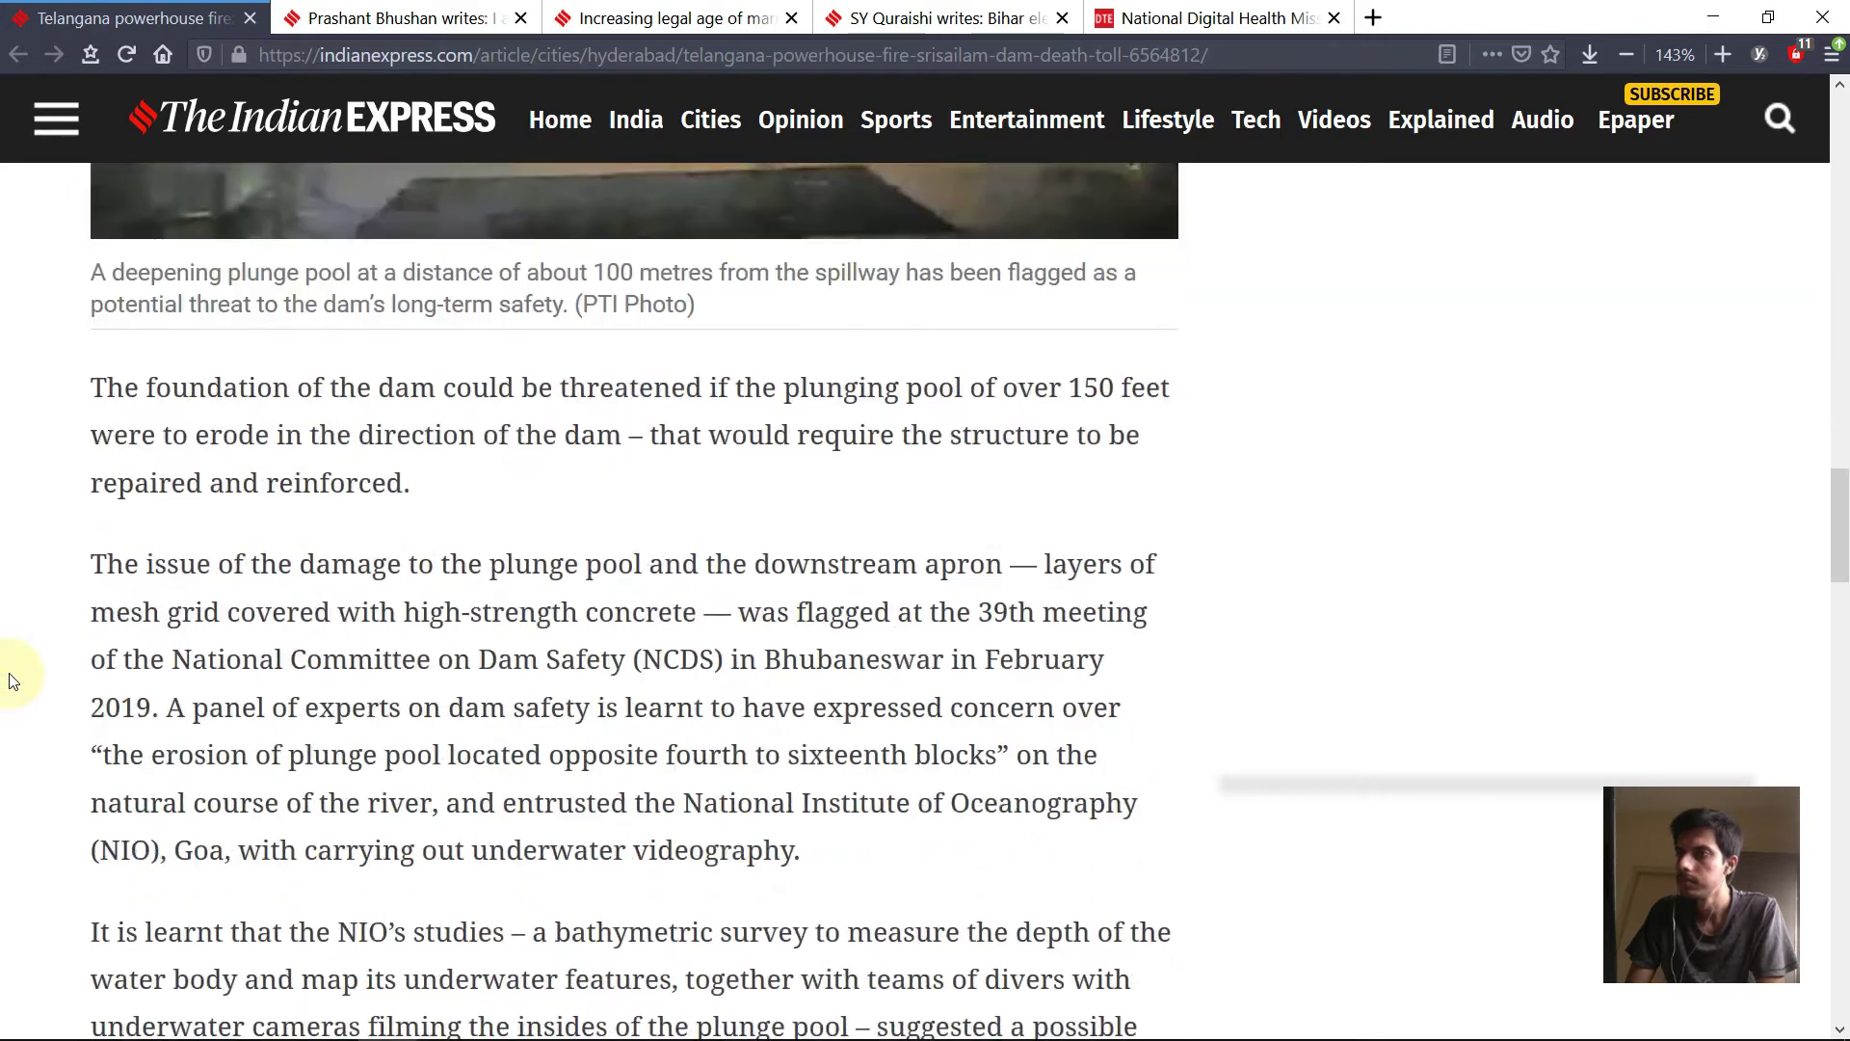
{"action": "scroll", "coordinate": [24, 687], "scroll_direction": "up", "scroll_amount": 12}
{"action": "left_click_drag", "start_coordinate": [102, 439], "coordinate": [888, 961]}
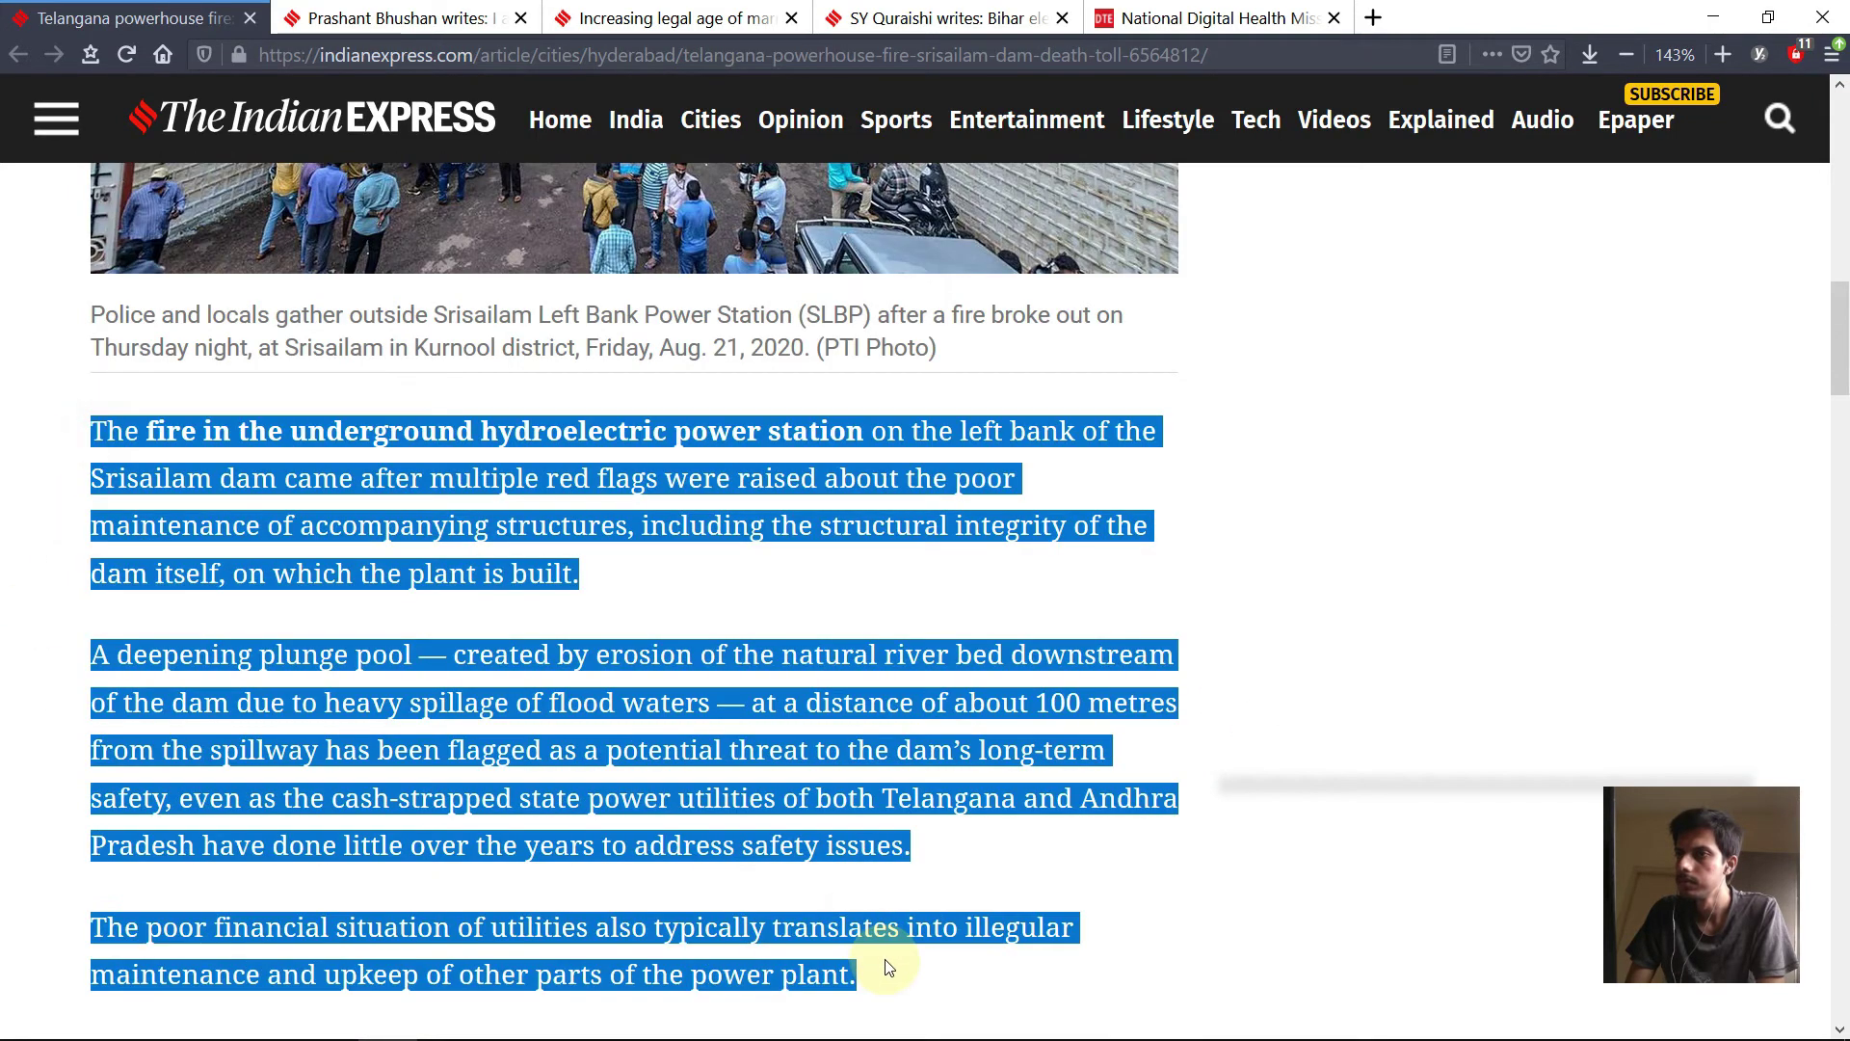
{"action": "key", "text": "ctrl+c"}
{"action": "key", "text": "alt+Tab"}
{"action": "key", "text": "ctrl+v"}
- Bold the phrases on the underground power station fire, the poor maintenance of structures, and the deepening plunge pool caused by flood waters
{"action": "left_click_drag", "start_coordinate": [1384, 469], "coordinate": [453, 469]}
{"action": "key", "text": "ctrl+b"}
{"action": "left_click", "coordinate": [932, 503]}
{"action": "left_click_drag", "start_coordinate": [932, 503], "coordinate": [1410, 503]}
{"action": "key", "text": "ctrl+b"}
{"action": "left_click_drag", "start_coordinate": [425, 582], "coordinate": [785, 619]}
{"action": "key", "text": "ctrl+b"}
- Cut the second paragraph to the deepening plunge pool phrase, and the third to a bold "illegular maintenance and upkeep of other parts of the power plant."
{"action": "left_click", "coordinate": [843, 686]}
{"action": "left_click_drag", "start_coordinate": [700, 738], "coordinate": [798, 617]}
{"action": "key", "text": "BackSpace"}
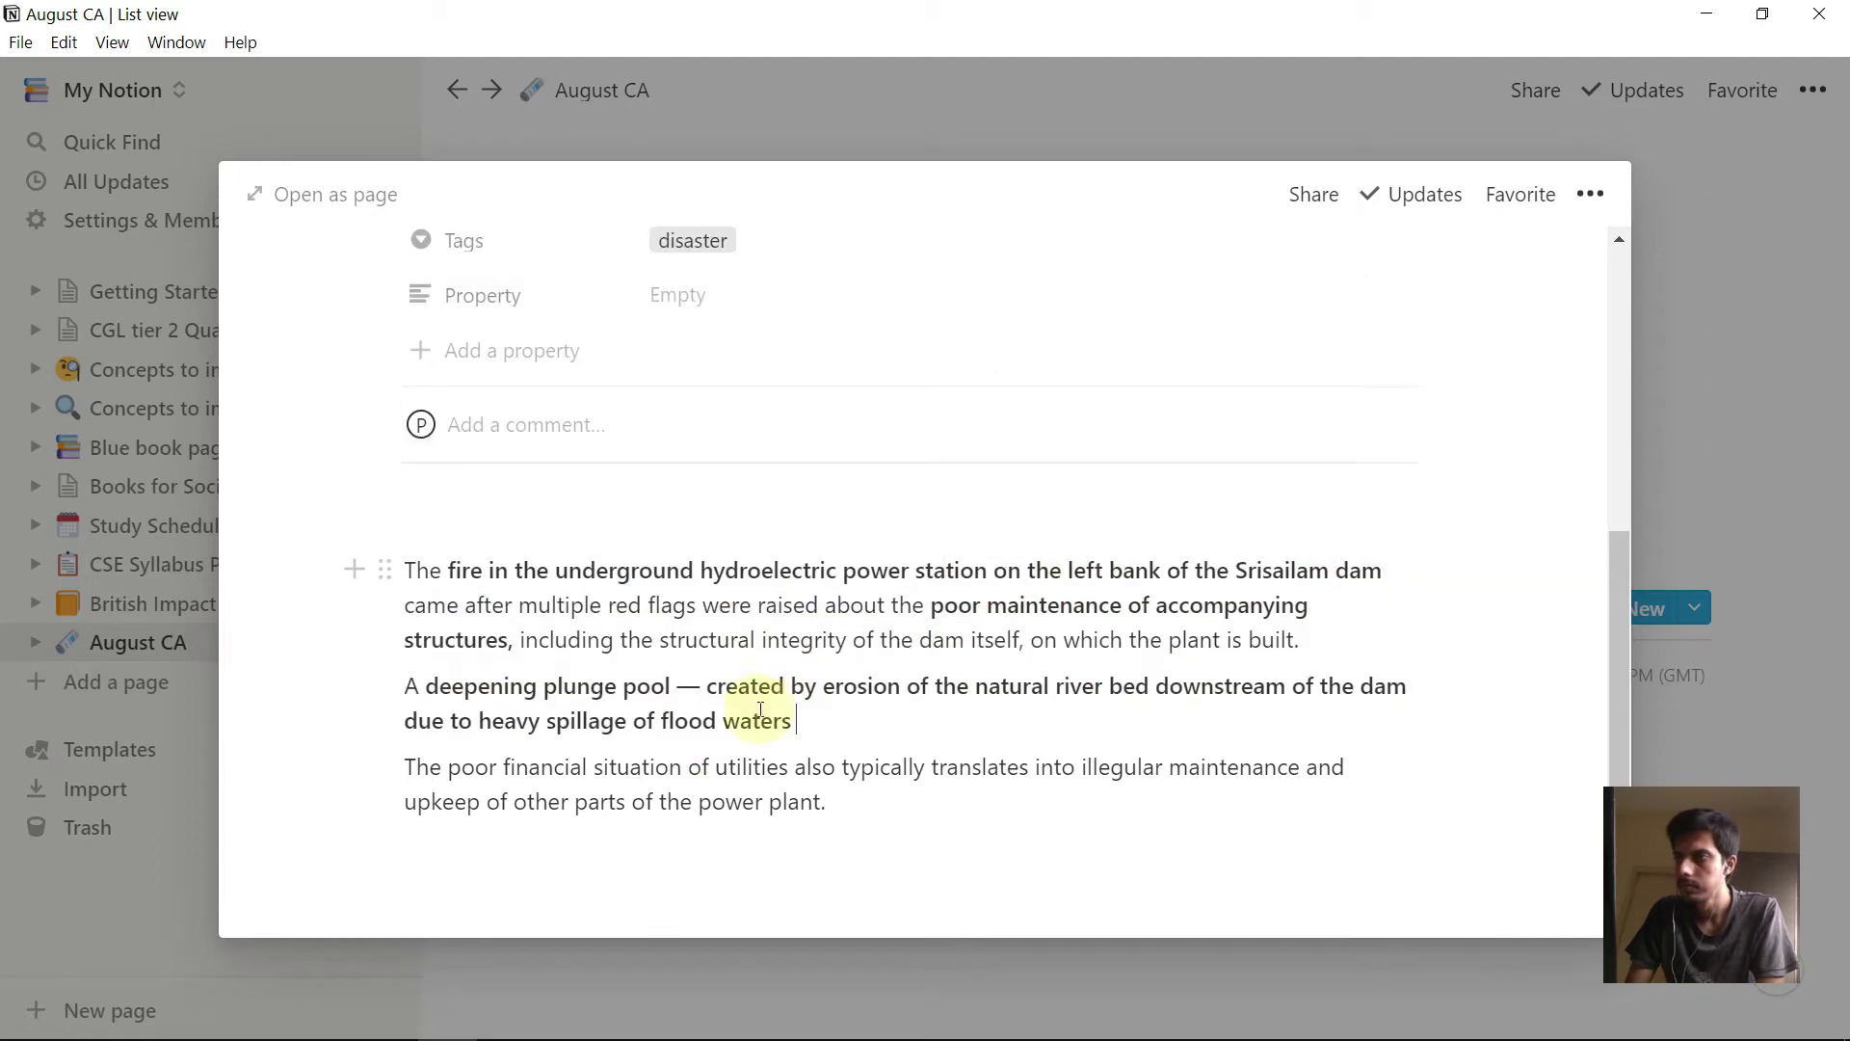
{"action": "left_click_drag", "start_coordinate": [1079, 768], "coordinate": [413, 764]}
{"action": "key", "text": "ctrl+b"}
{"action": "key", "text": "BackSpace"}
{"action": "double_click", "coordinate": [412, 719]}
{"action": "key", "text": "BackSpace"}
- Shorten the first paragraph by deleting the red-flags wording before "poor maintenance" and everything after "accompanying structures"
{"action": "left_click", "coordinate": [449, 607]}
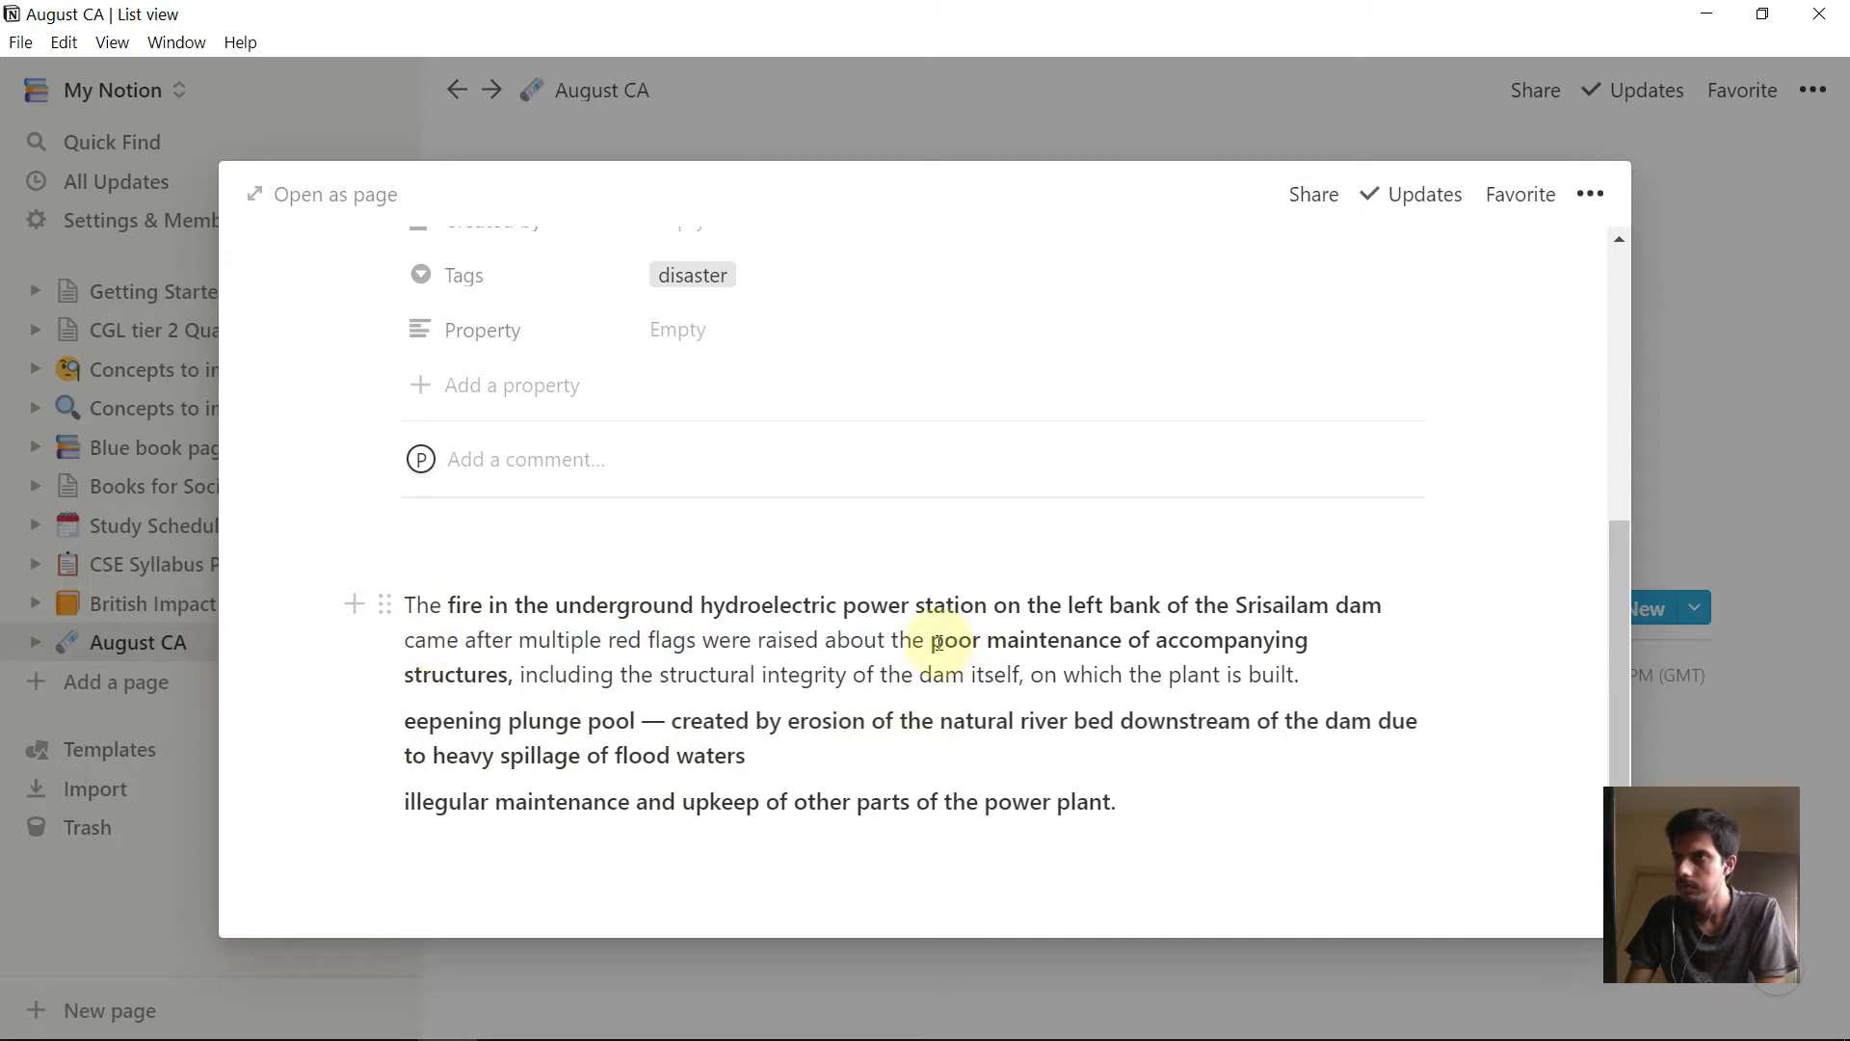
{"action": "left_click", "coordinate": [927, 643]}
{"action": "left_click_drag", "start_coordinate": [931, 648], "coordinate": [404, 640]}
{"action": "key", "text": "BackSpace"}
{"action": "left_click_drag", "start_coordinate": [909, 682], "coordinate": [887, 640]}
{"action": "key", "text": "BackSpace"}
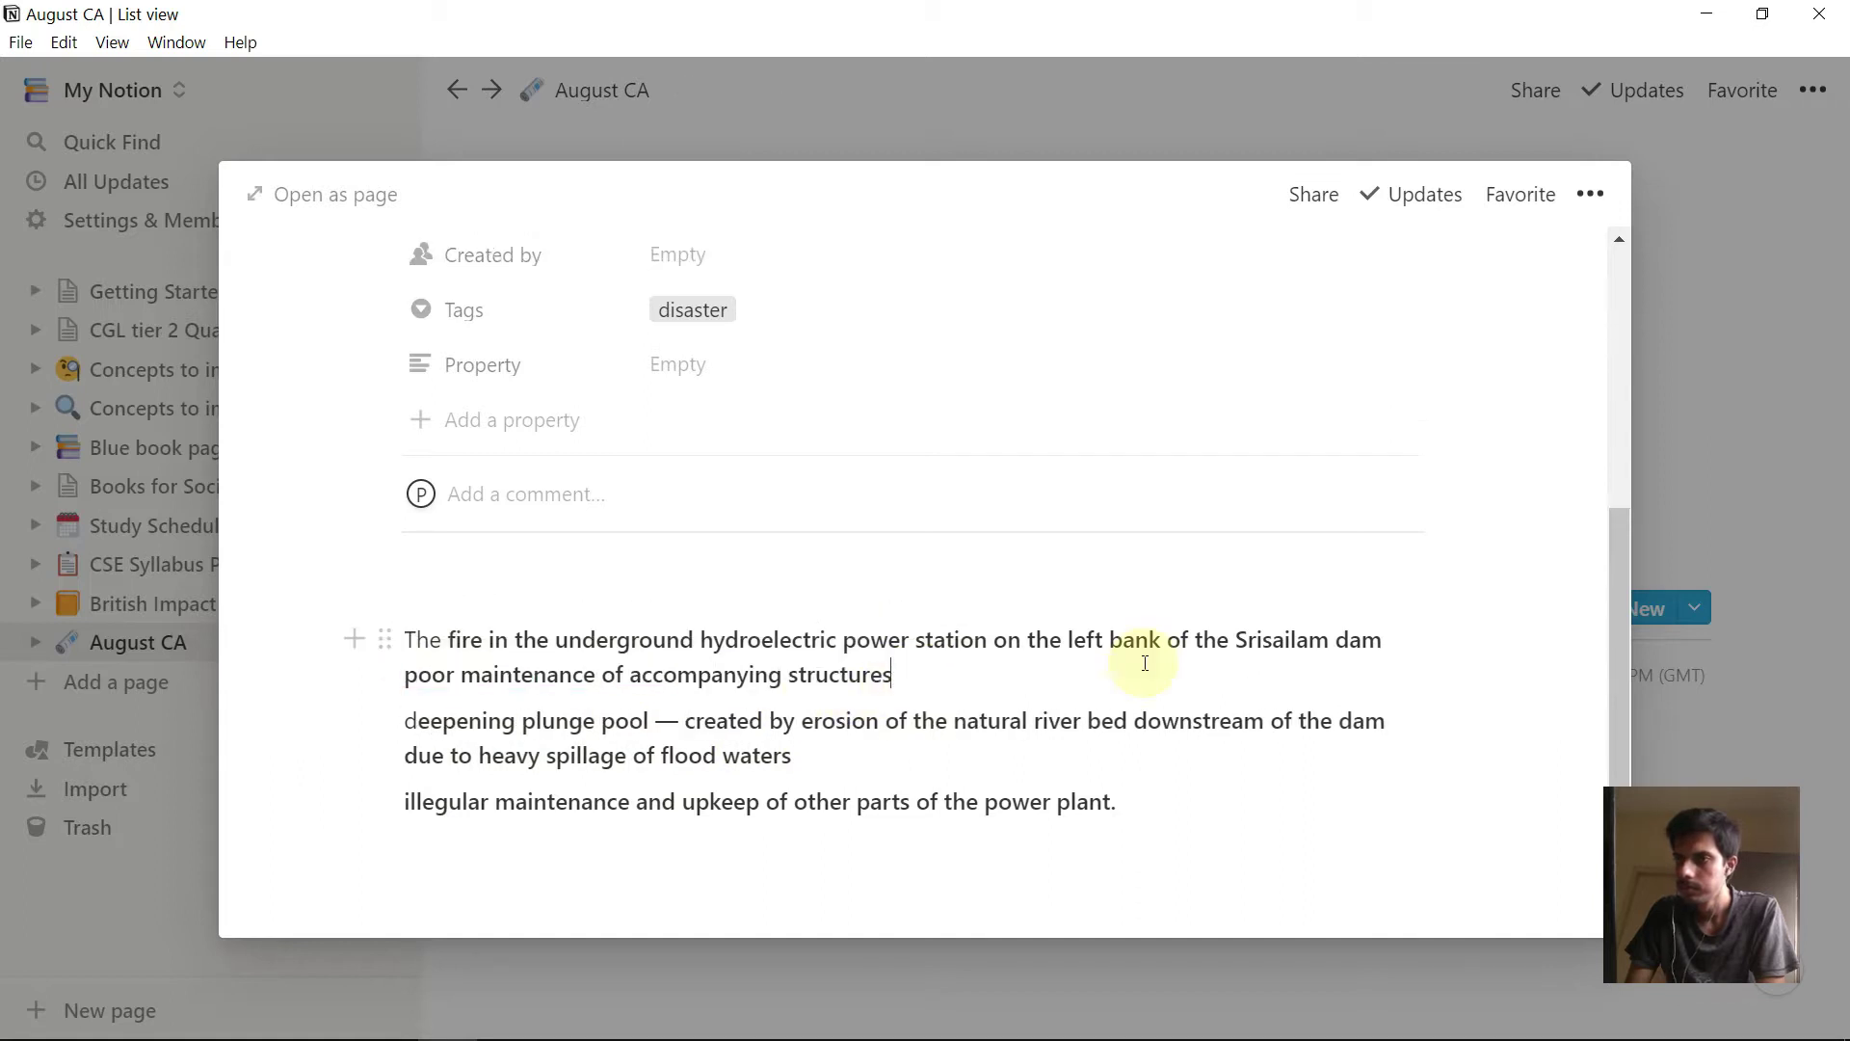
- Add a Heading 2 reading "Causes" above the three pasted paragraphs
{"action": "left_click", "coordinate": [355, 597]}
{"action": "scroll", "coordinate": [578, 742], "scroll_direction": "down", "scroll_amount": 2}
{"action": "left_click", "coordinate": [581, 747]}
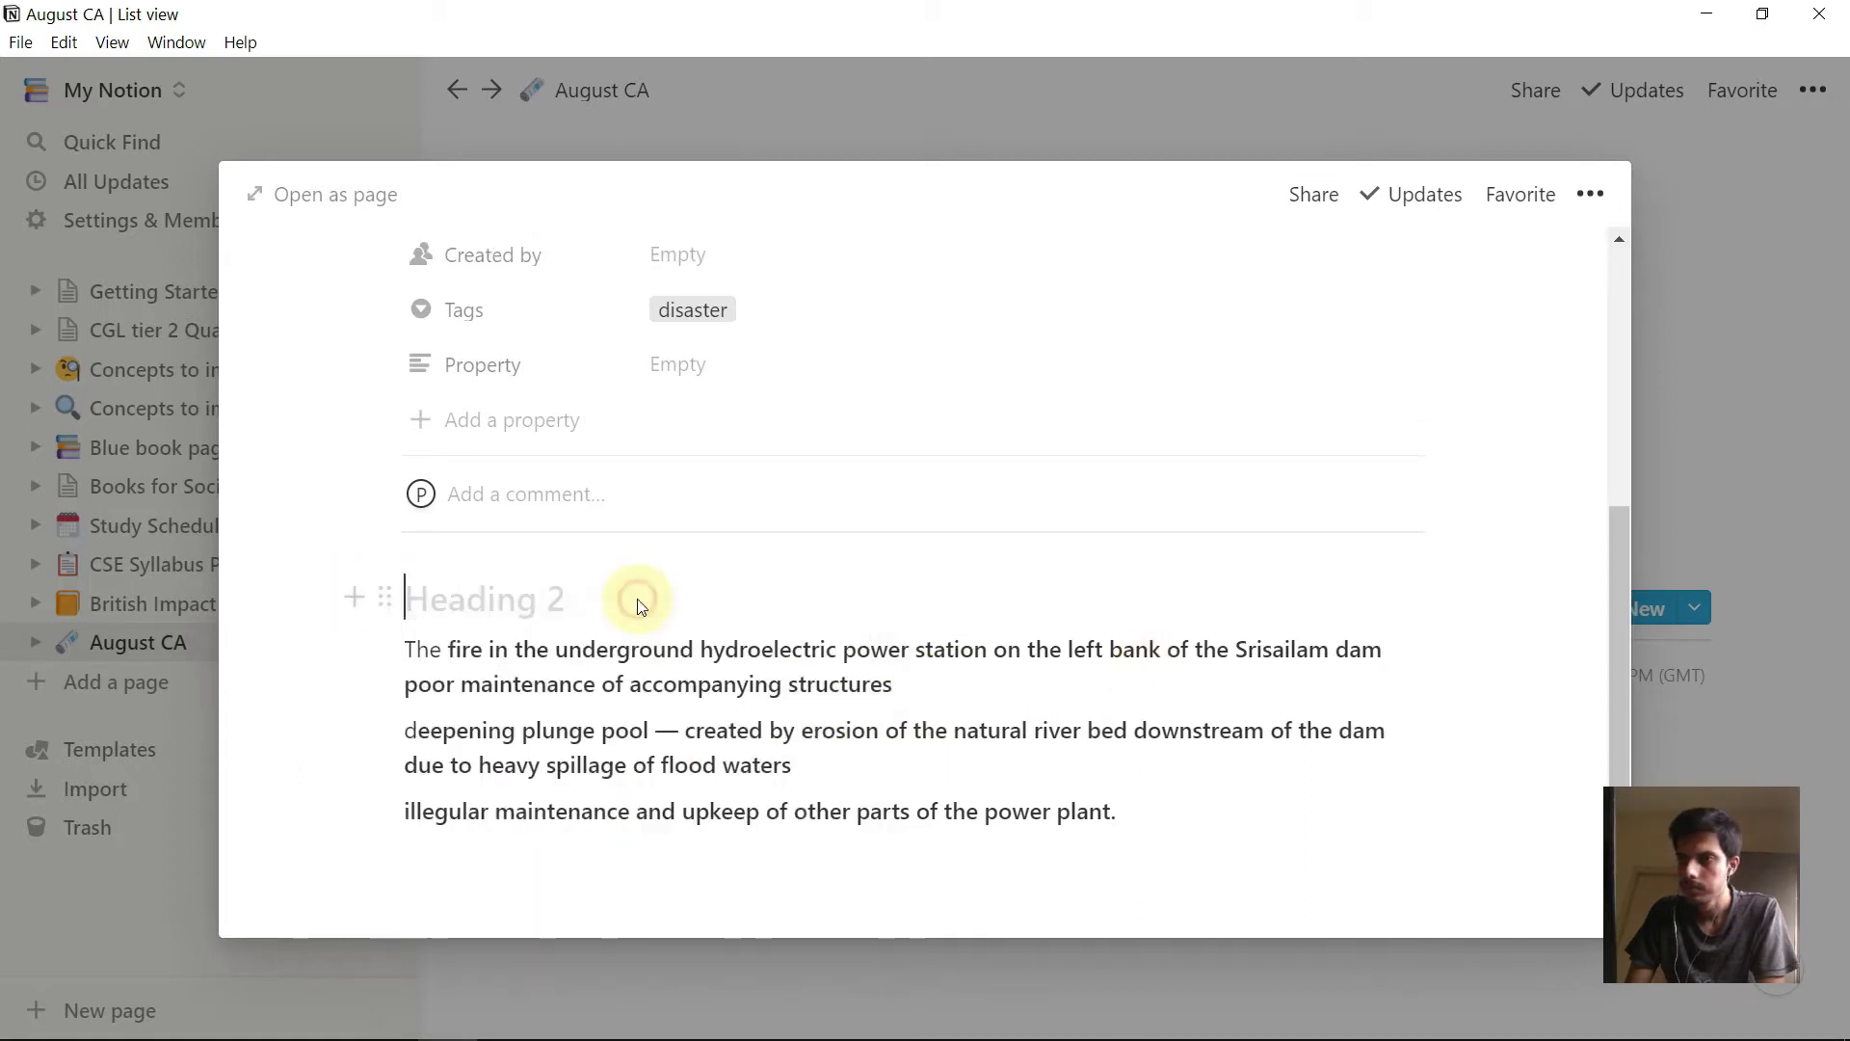
- Turn the first and third paragraphs under Causes into bullet points, undoing the extra empty bullet
{"action": "left_click_drag", "start_coordinate": [1203, 845], "coordinate": [363, 667]}
{"action": "left_click", "coordinate": [406, 649]}
{"action": "type", "text": "-"}
{"action": "left_click", "coordinate": [406, 812]}
{"action": "type", "text": "-"}
{"action": "key", "text": "Return"}
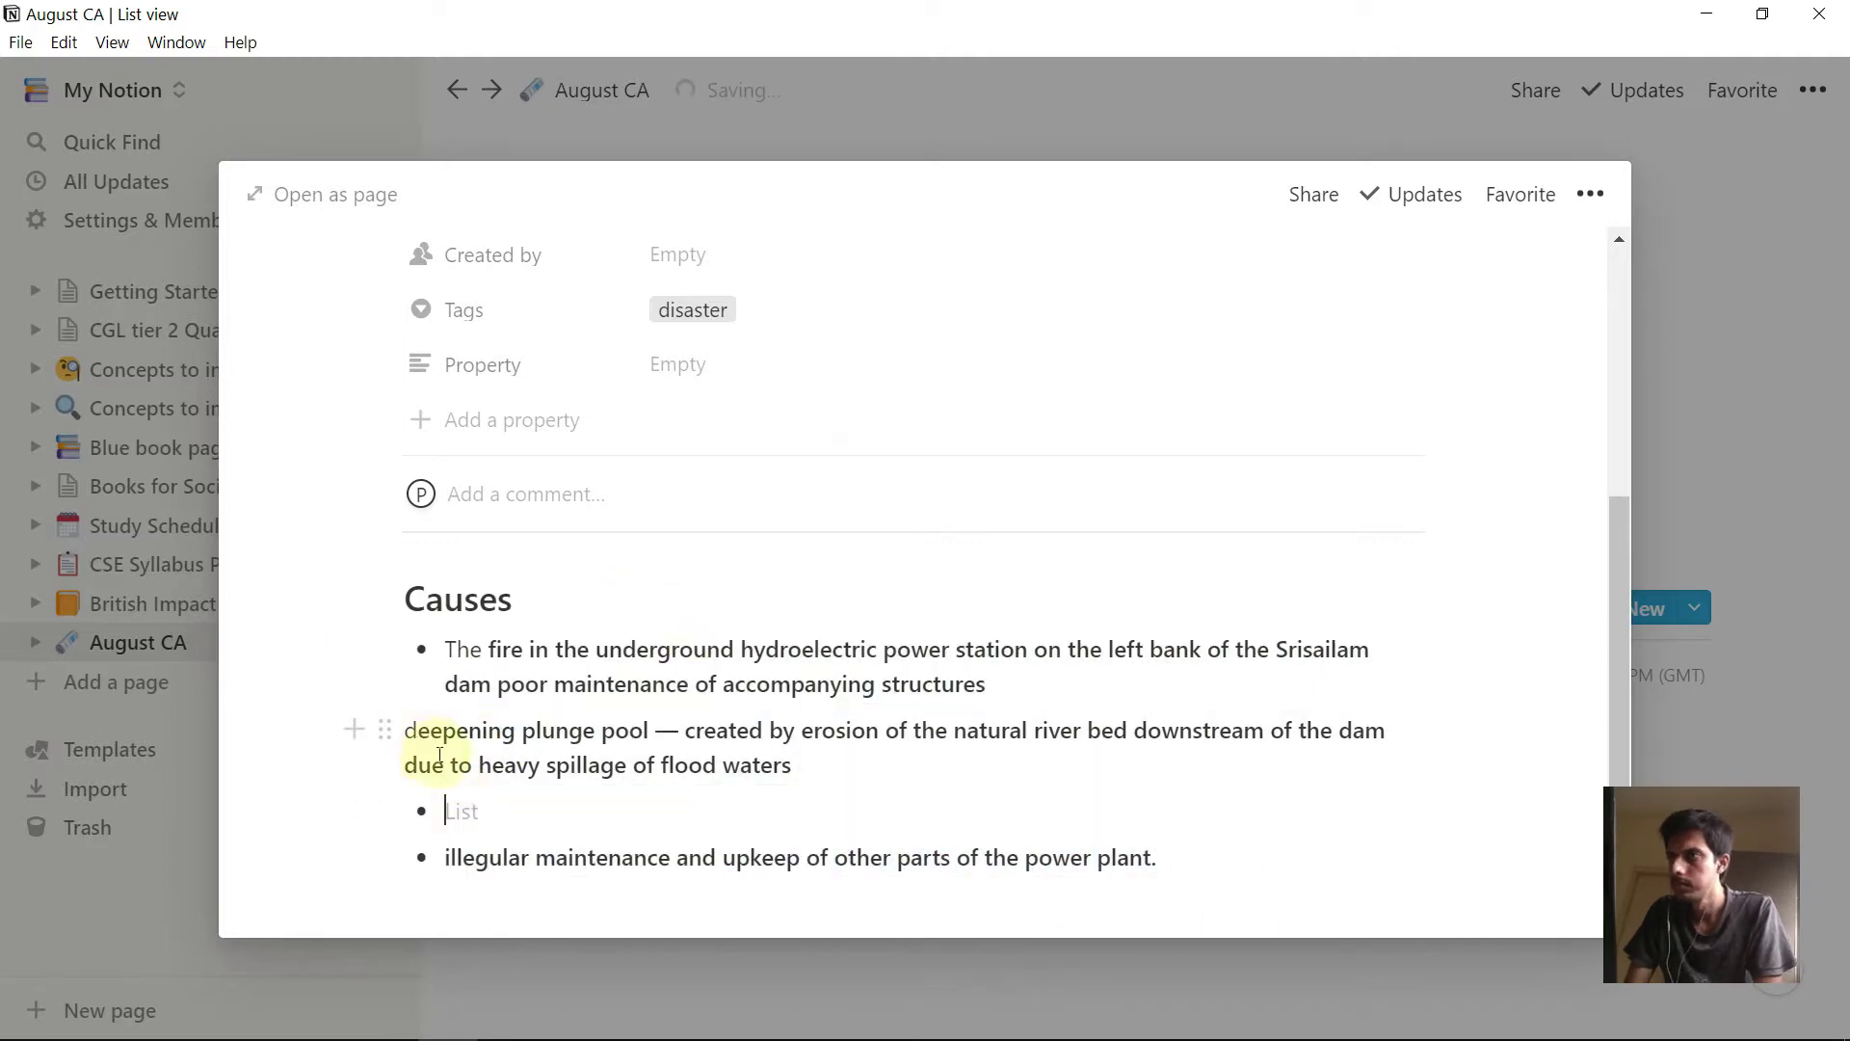
{"action": "left_click_drag", "start_coordinate": [796, 766], "coordinate": [396, 732]}
{"action": "key", "text": "ctrl+z"}
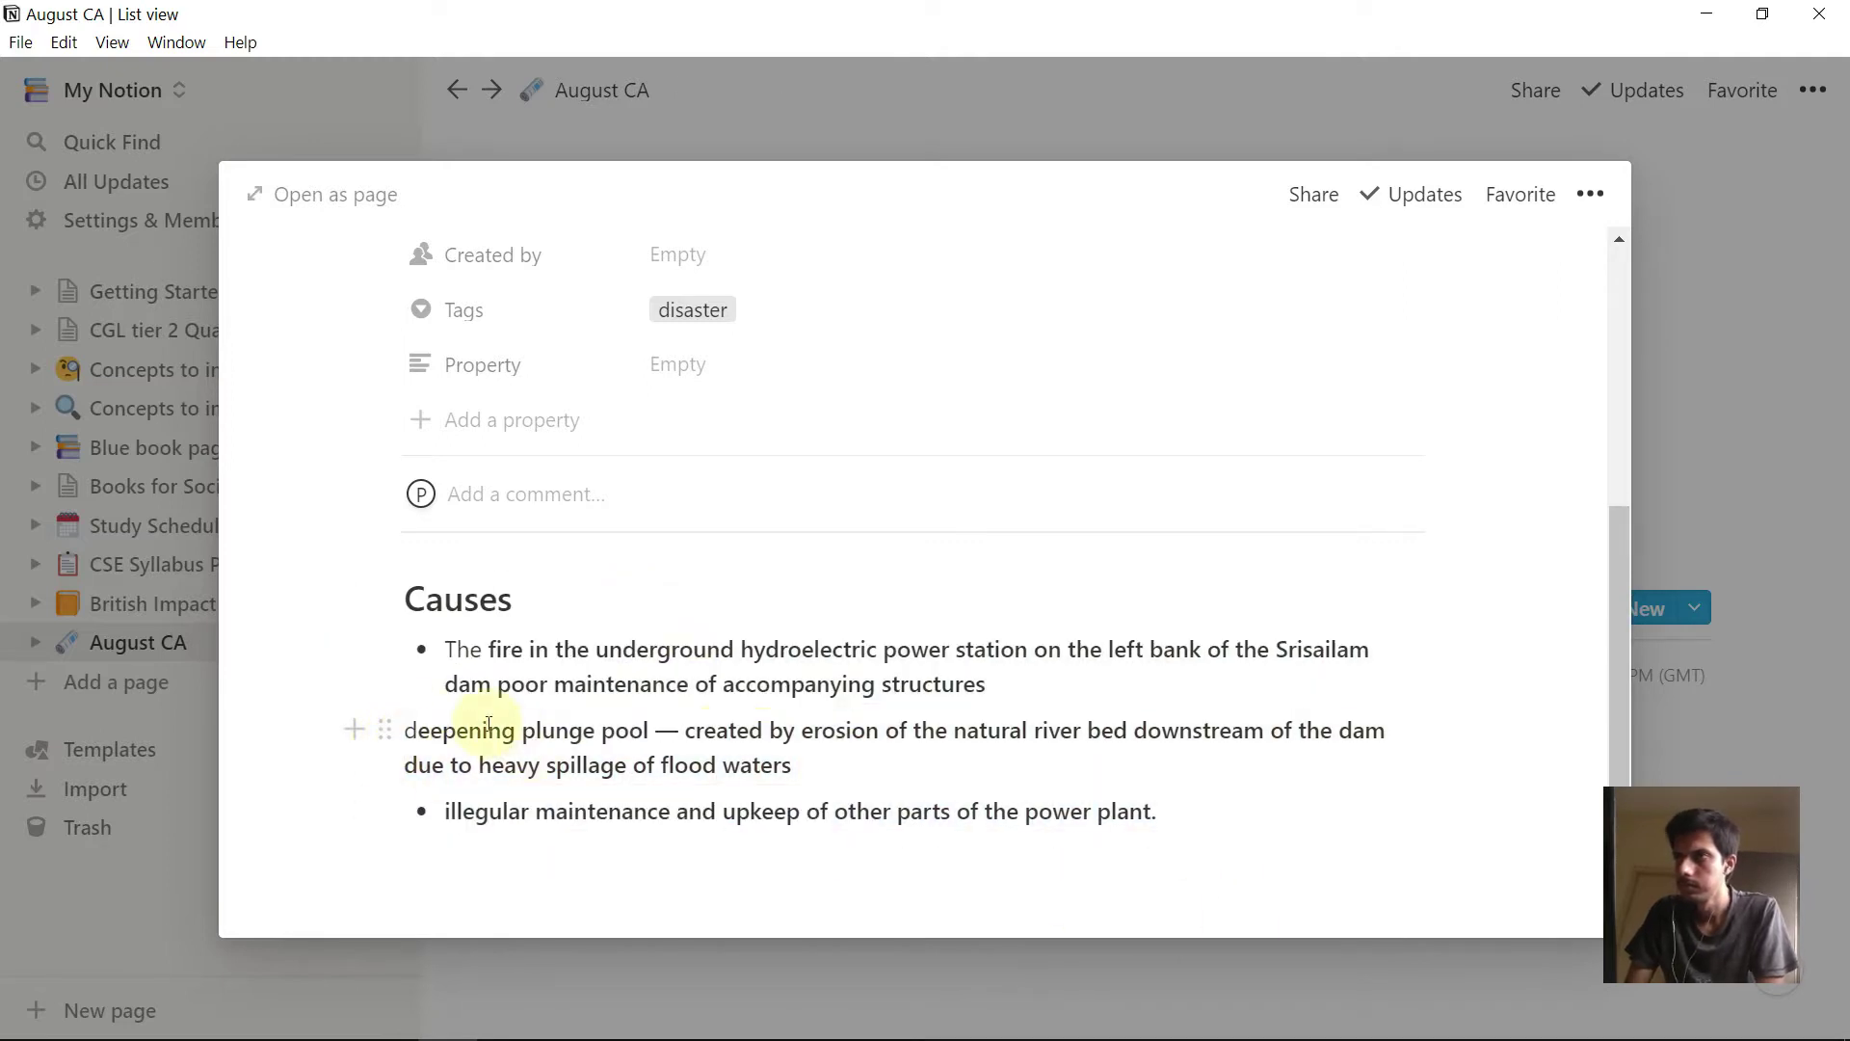
- Insert a bulleted list item after the first bullet and merge the deepening plunge pool paragraph into it
{"action": "left_click", "coordinate": [1000, 686]}
{"action": "type", "text": "/bu"}
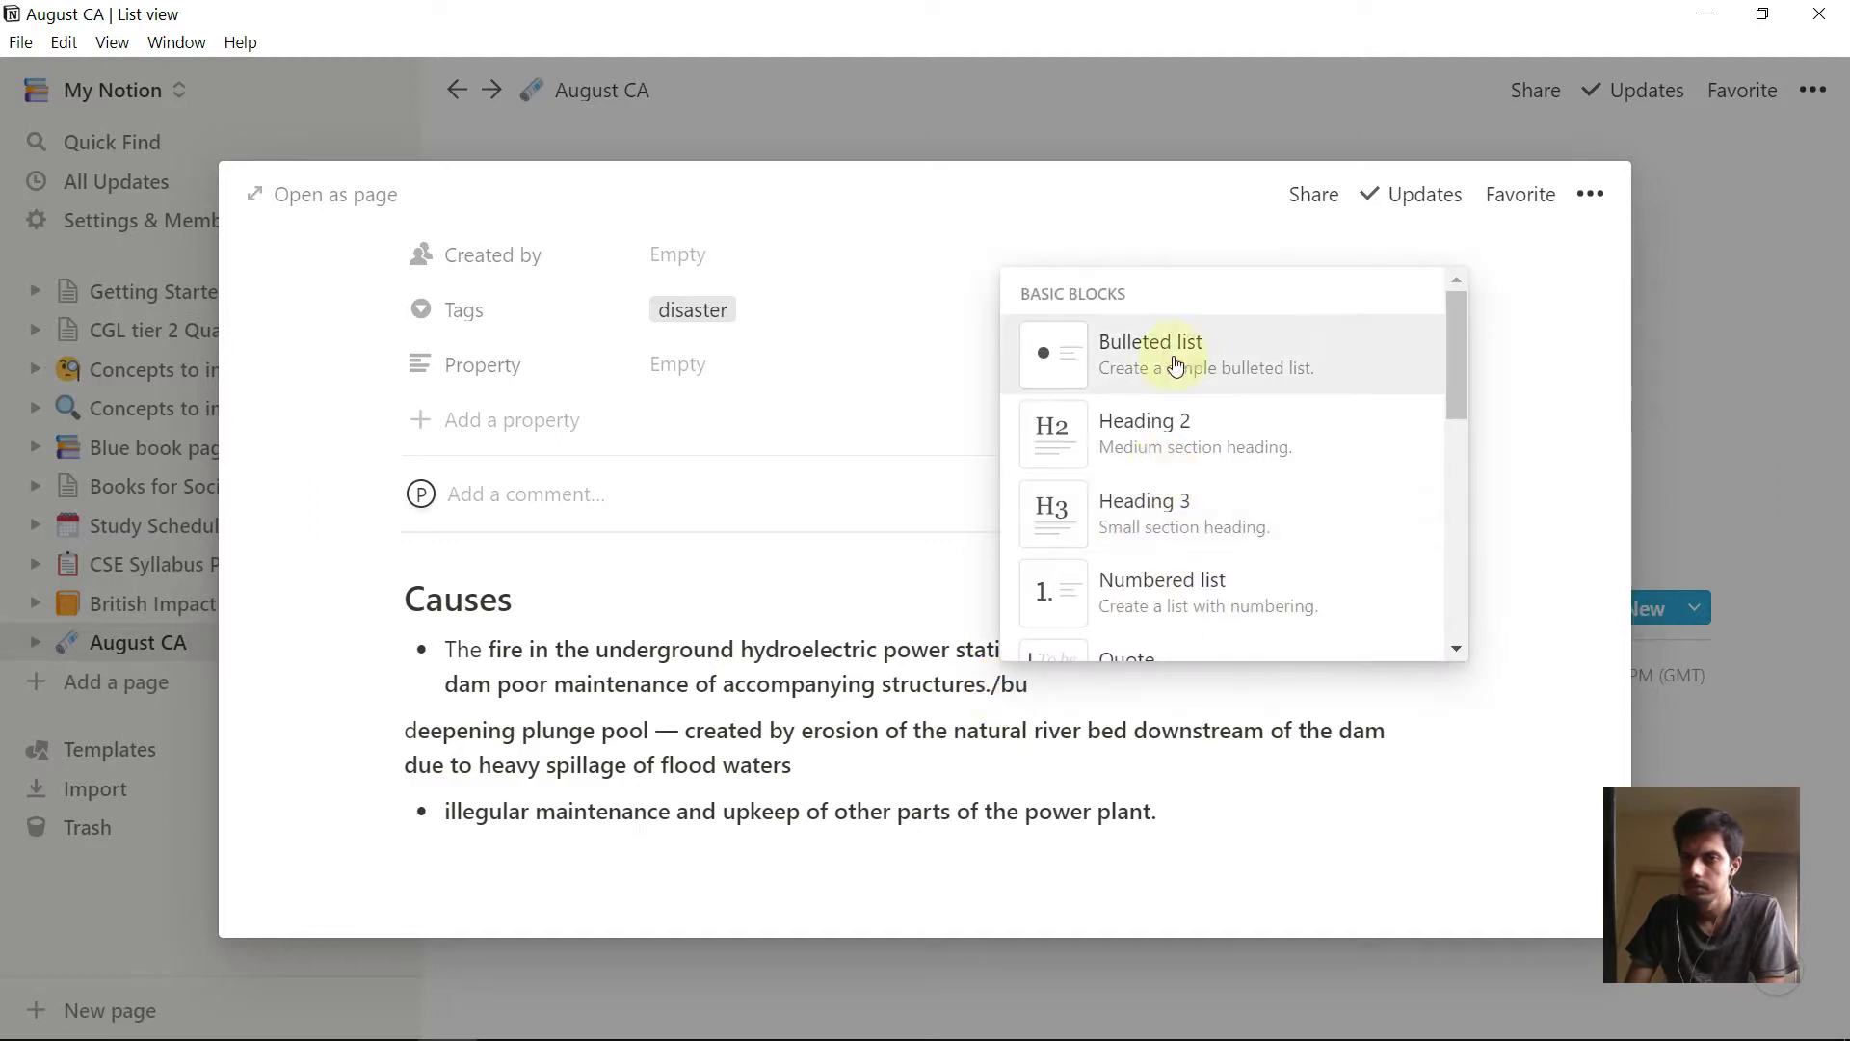
{"action": "left_click", "coordinate": [1176, 365]}
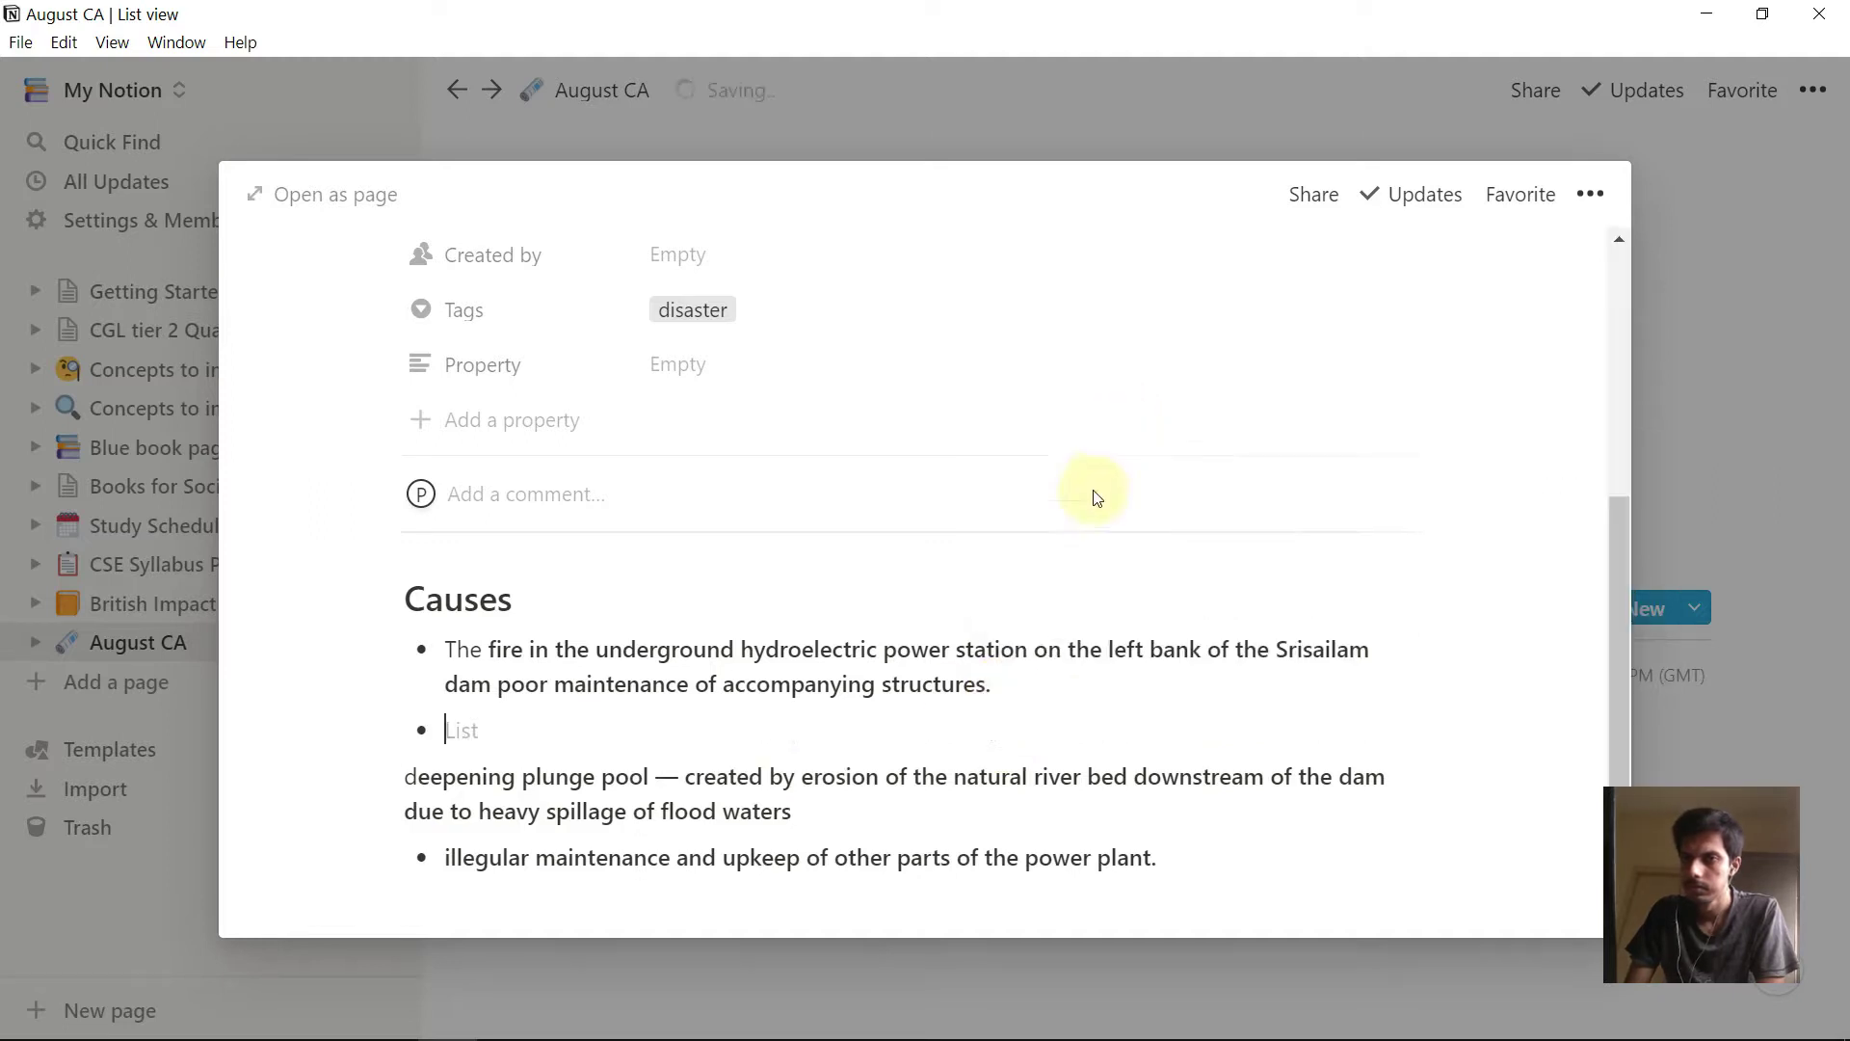
{"action": "key", "text": "Delete"}
- Add the heading "Importance of Dam" below the bullets, with a pasted bullet on Srisailam dam straddling the river Krishna
{"action": "left_click", "coordinate": [1250, 883]}
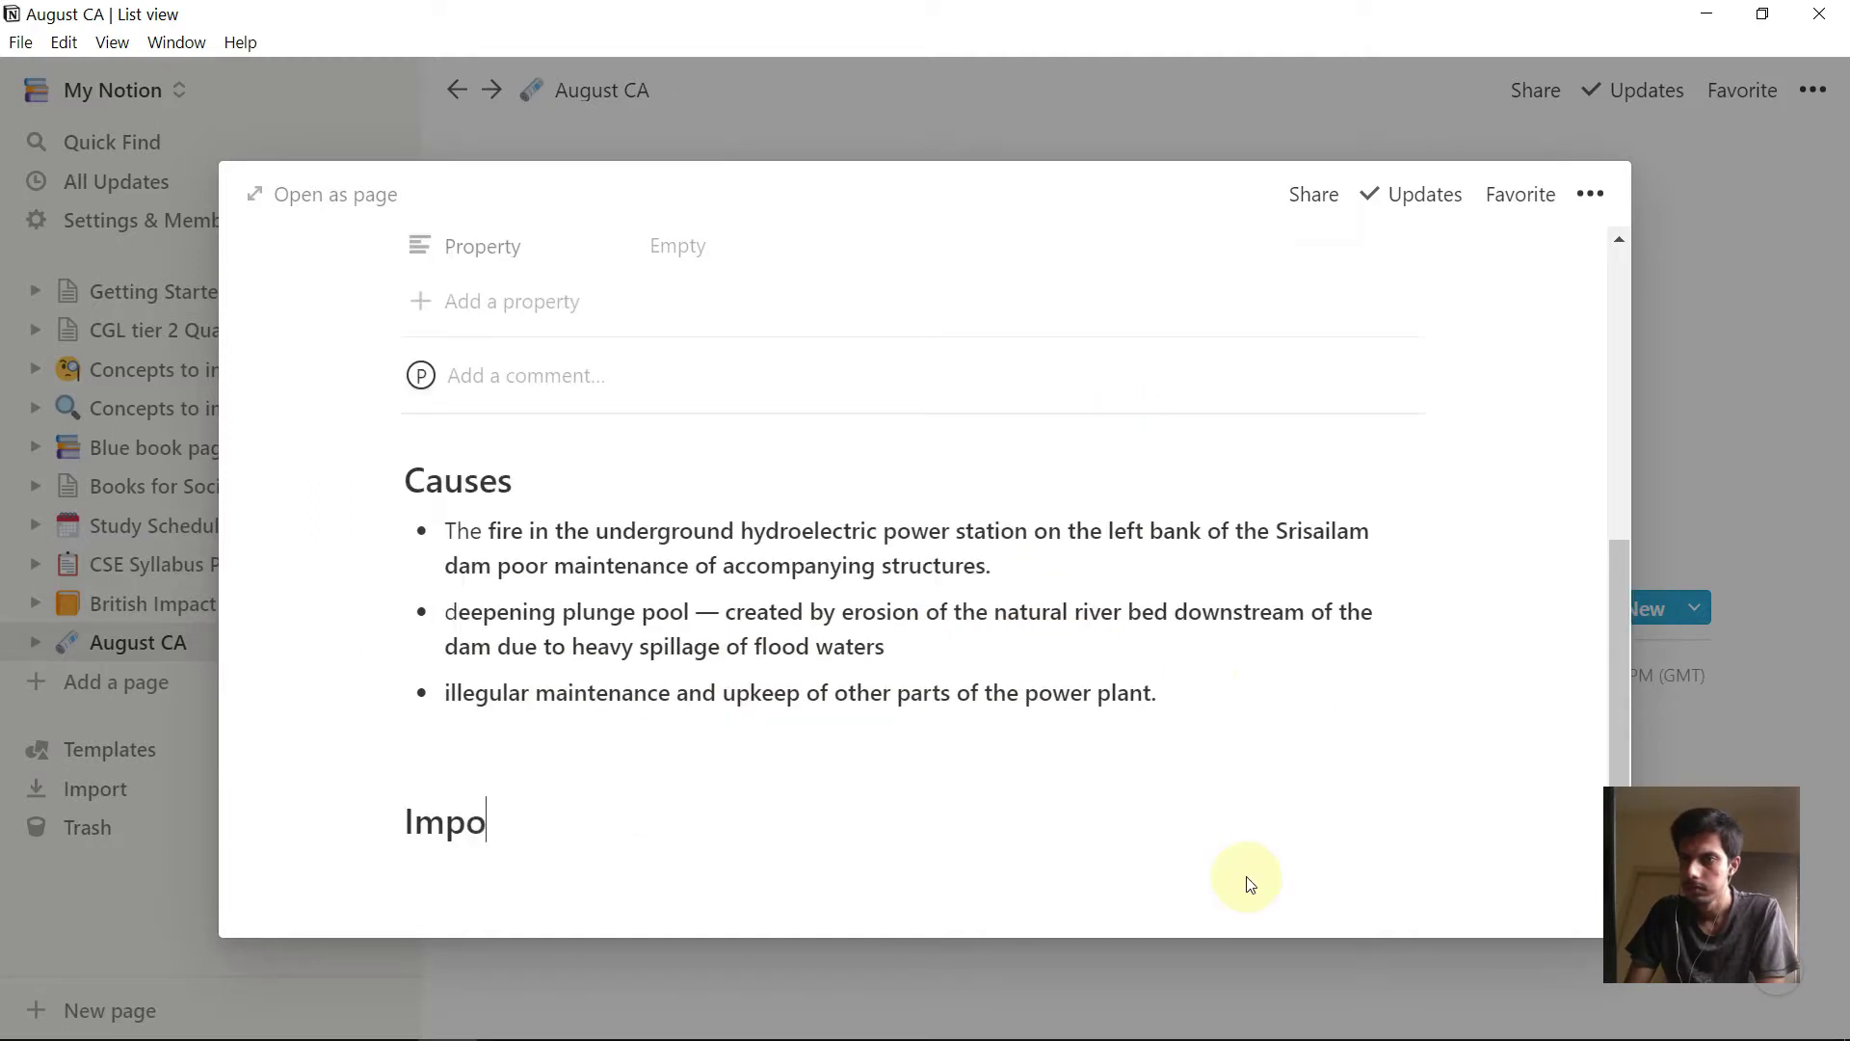
{"action": "key", "text": "Return"}
{"action": "key", "text": "ctrl+v"}
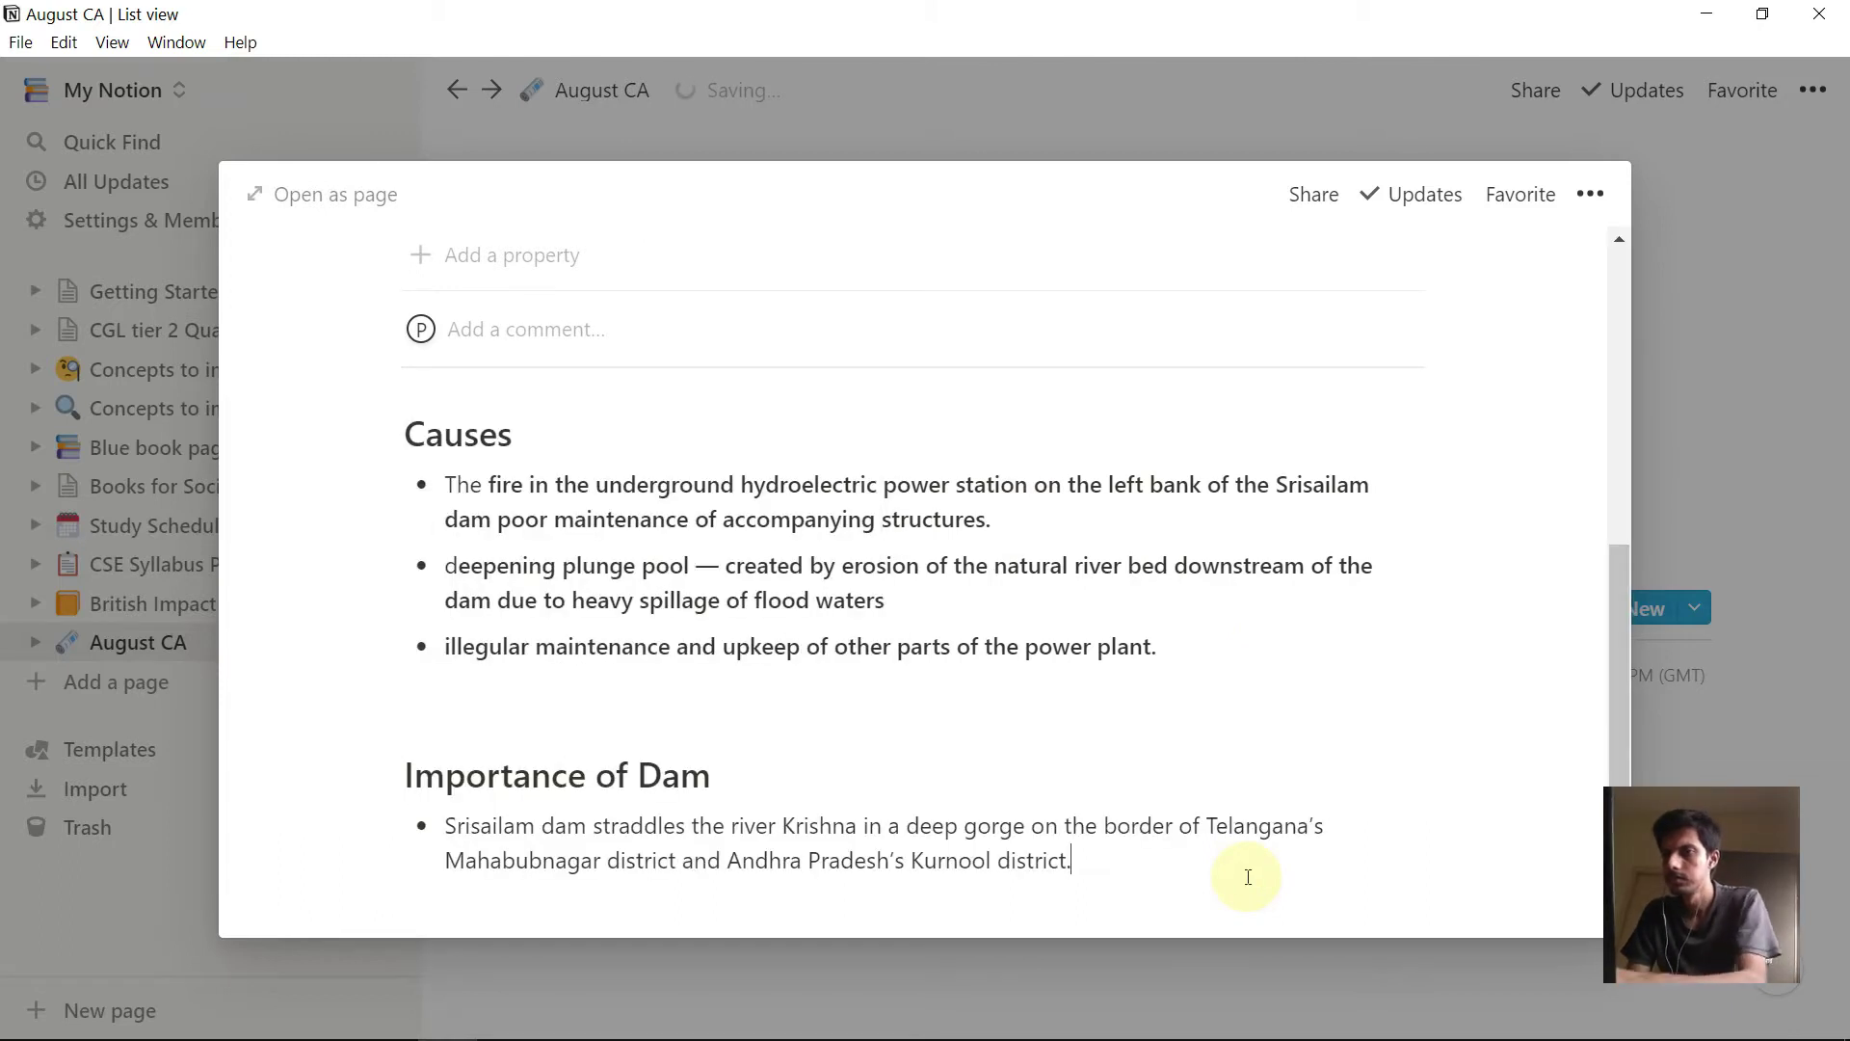
- Bold "straddles the river Krishna", "deep gorge" and "border of Telangana's Mahabubnagar district" in the Srisailam dam bullet
{"action": "left_click_drag", "start_coordinate": [592, 768], "coordinate": [1140, 802]}
{"action": "key", "text": "ctrl+b"}
{"action": "key", "text": "ctrl+b"}
{"action": "key", "text": "ctrl+b"}
- Set the Causes heading's text colour to purple
{"action": "scroll", "coordinate": [579, 482], "scroll_direction": "up", "scroll_amount": 1}
{"action": "double_click", "coordinate": [482, 469]}
{"action": "right_click", "coordinate": [474, 472]}
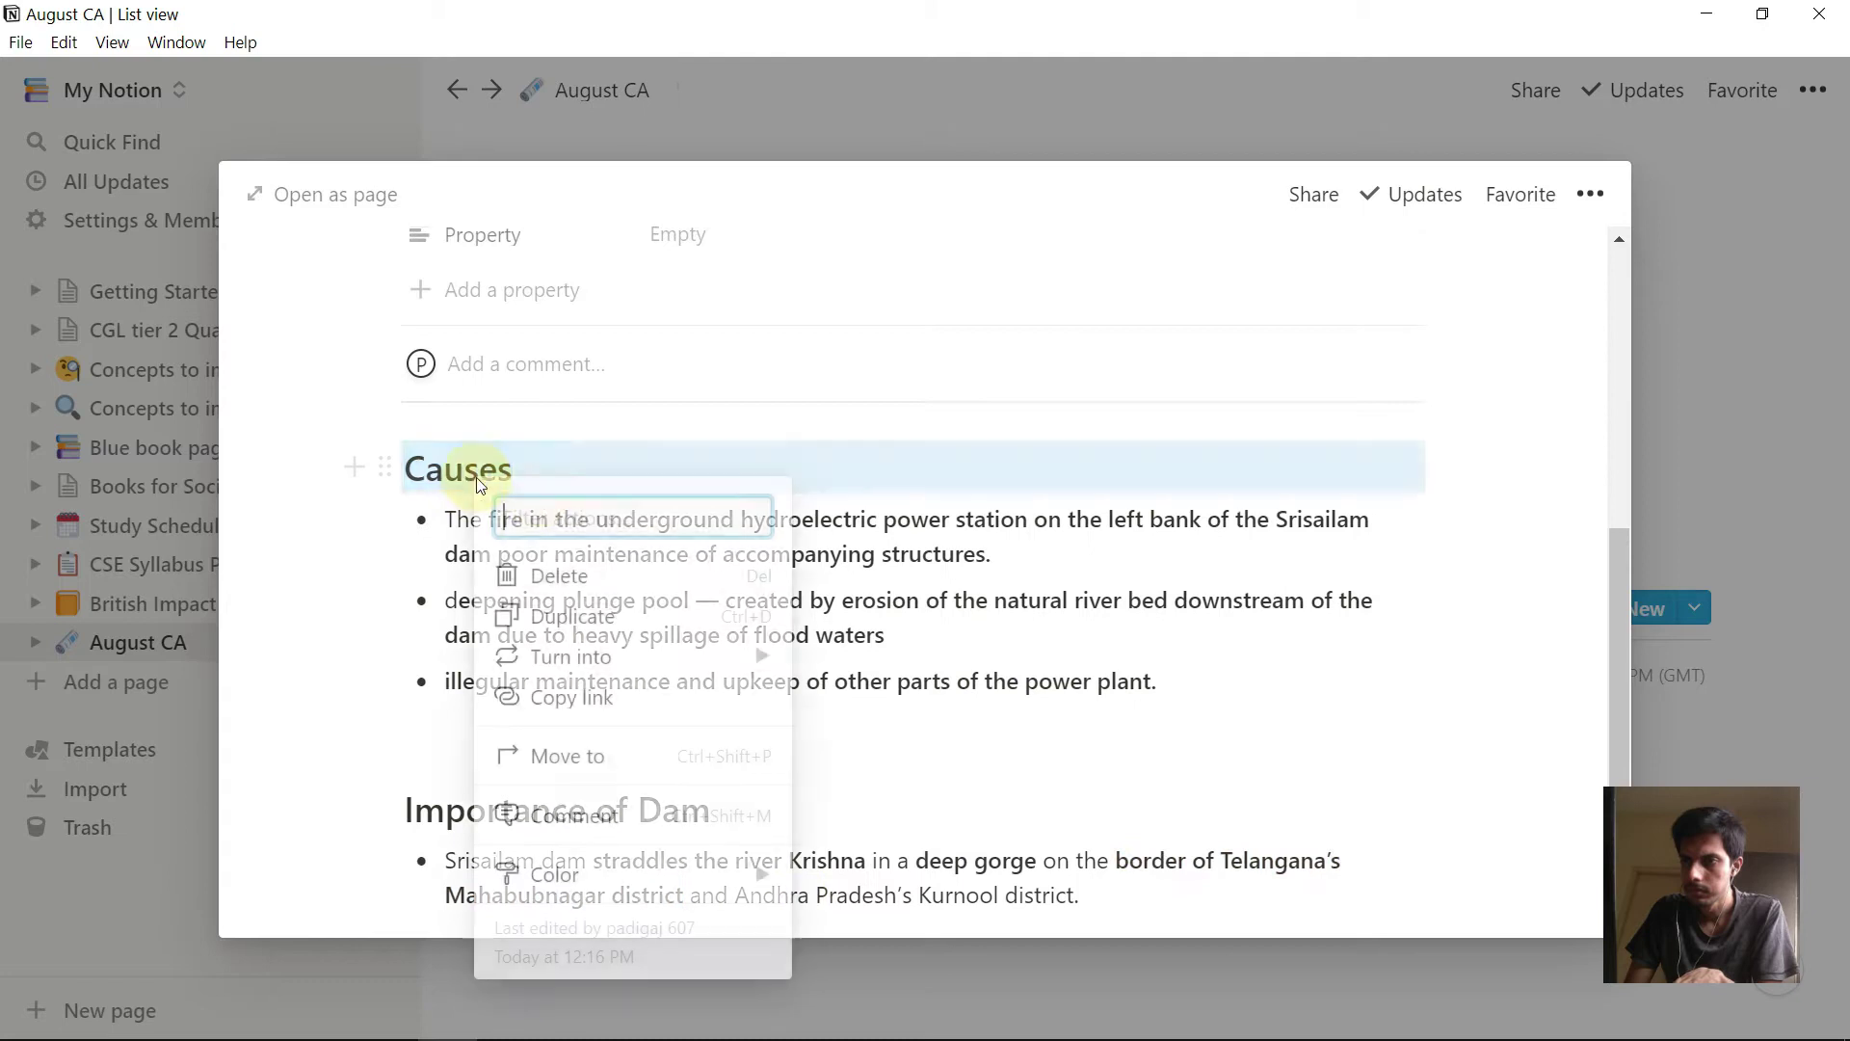
{"action": "mouse_move", "coordinate": [674, 657]}
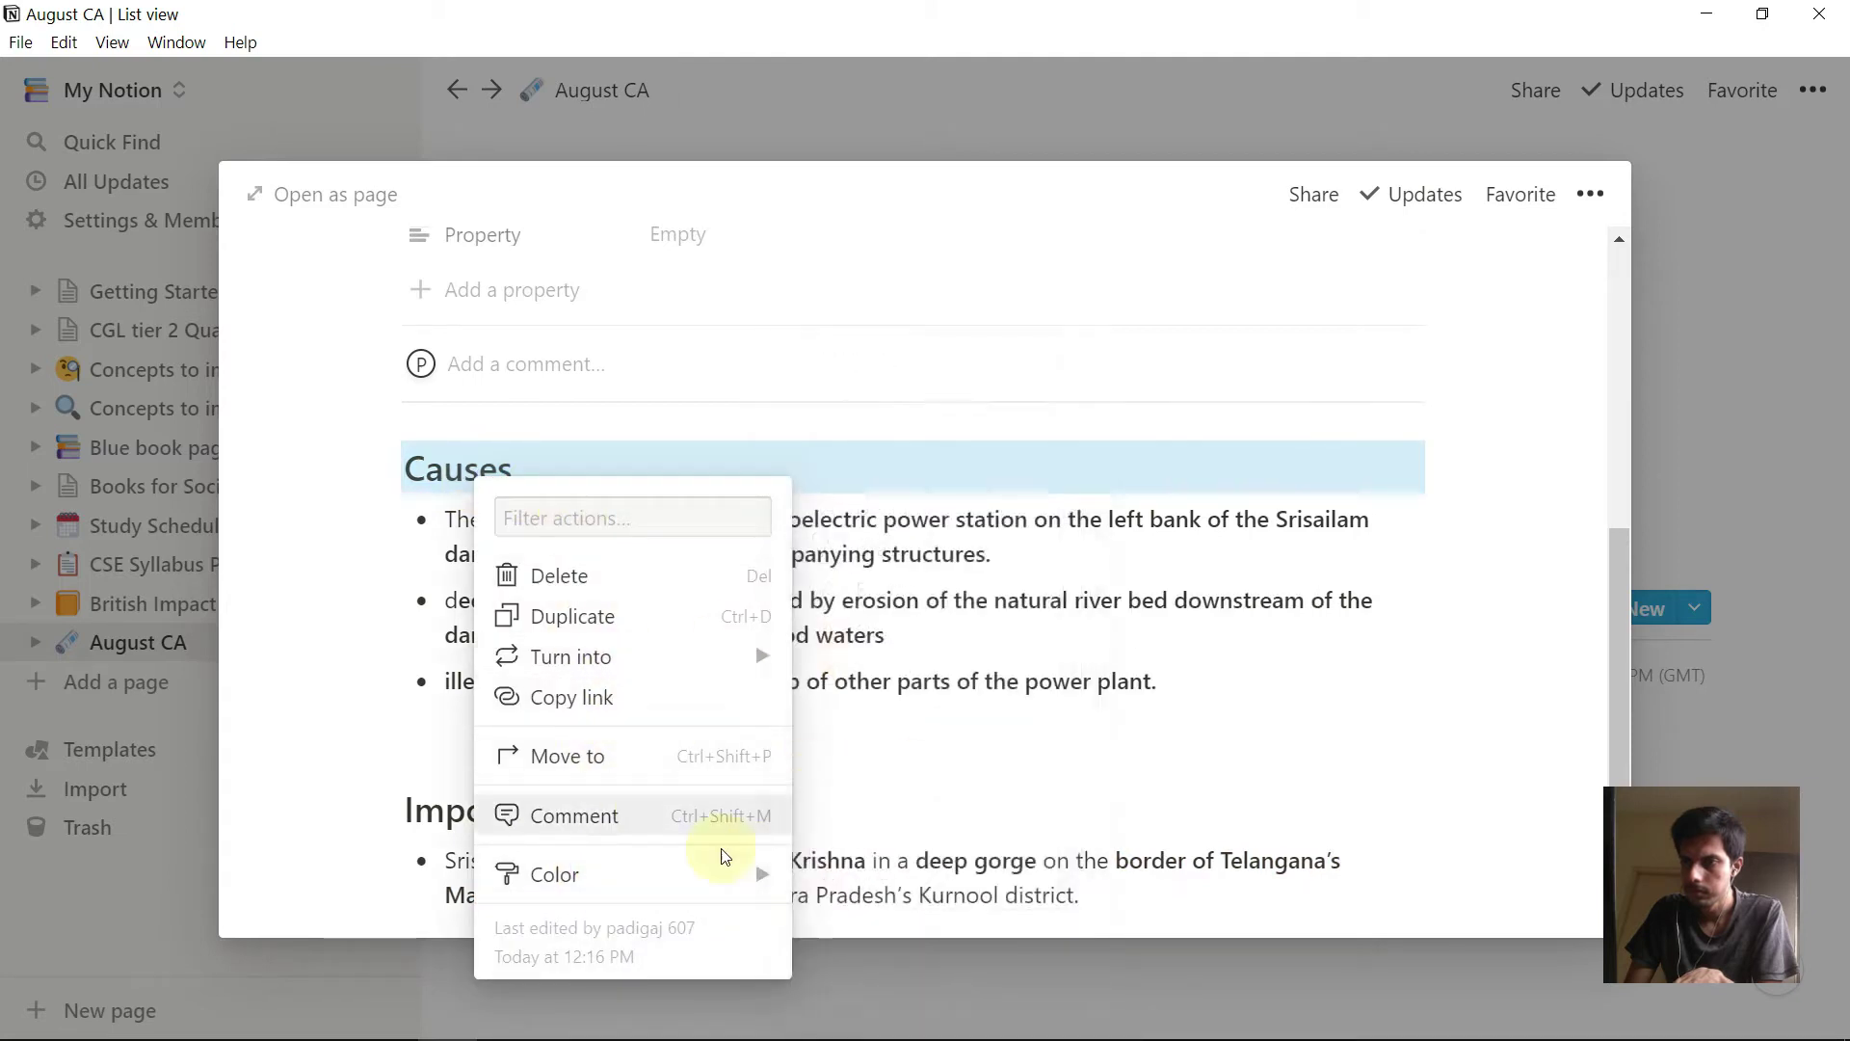
{"action": "mouse_move", "coordinate": [675, 873]}
{"action": "left_click", "coordinate": [872, 789]}
- Set the Importance of Dam heading's text colour to purple
{"action": "triple_click", "coordinate": [718, 809]}
{"action": "right_click", "coordinate": [532, 805]}
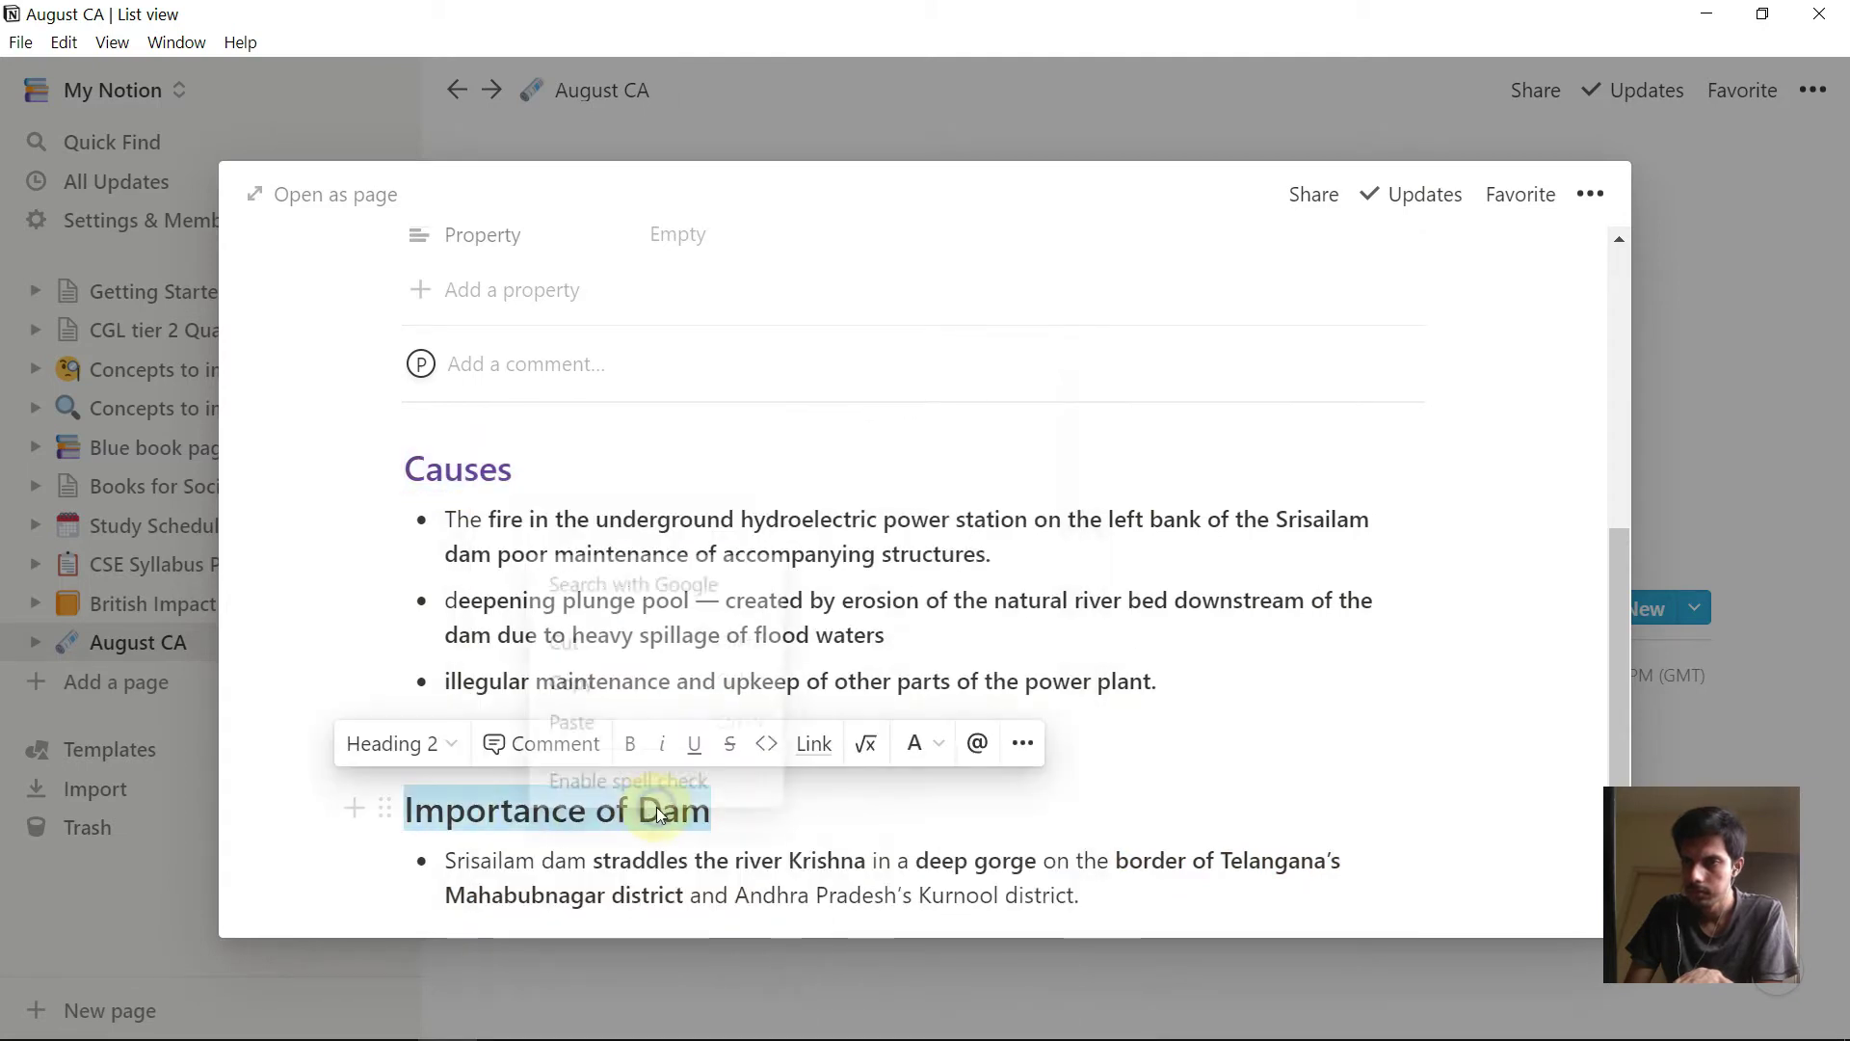
{"action": "left_click", "coordinate": [1020, 743]}
{"action": "mouse_move", "coordinate": [1126, 652]}
{"action": "left_click", "coordinate": [1433, 360]}
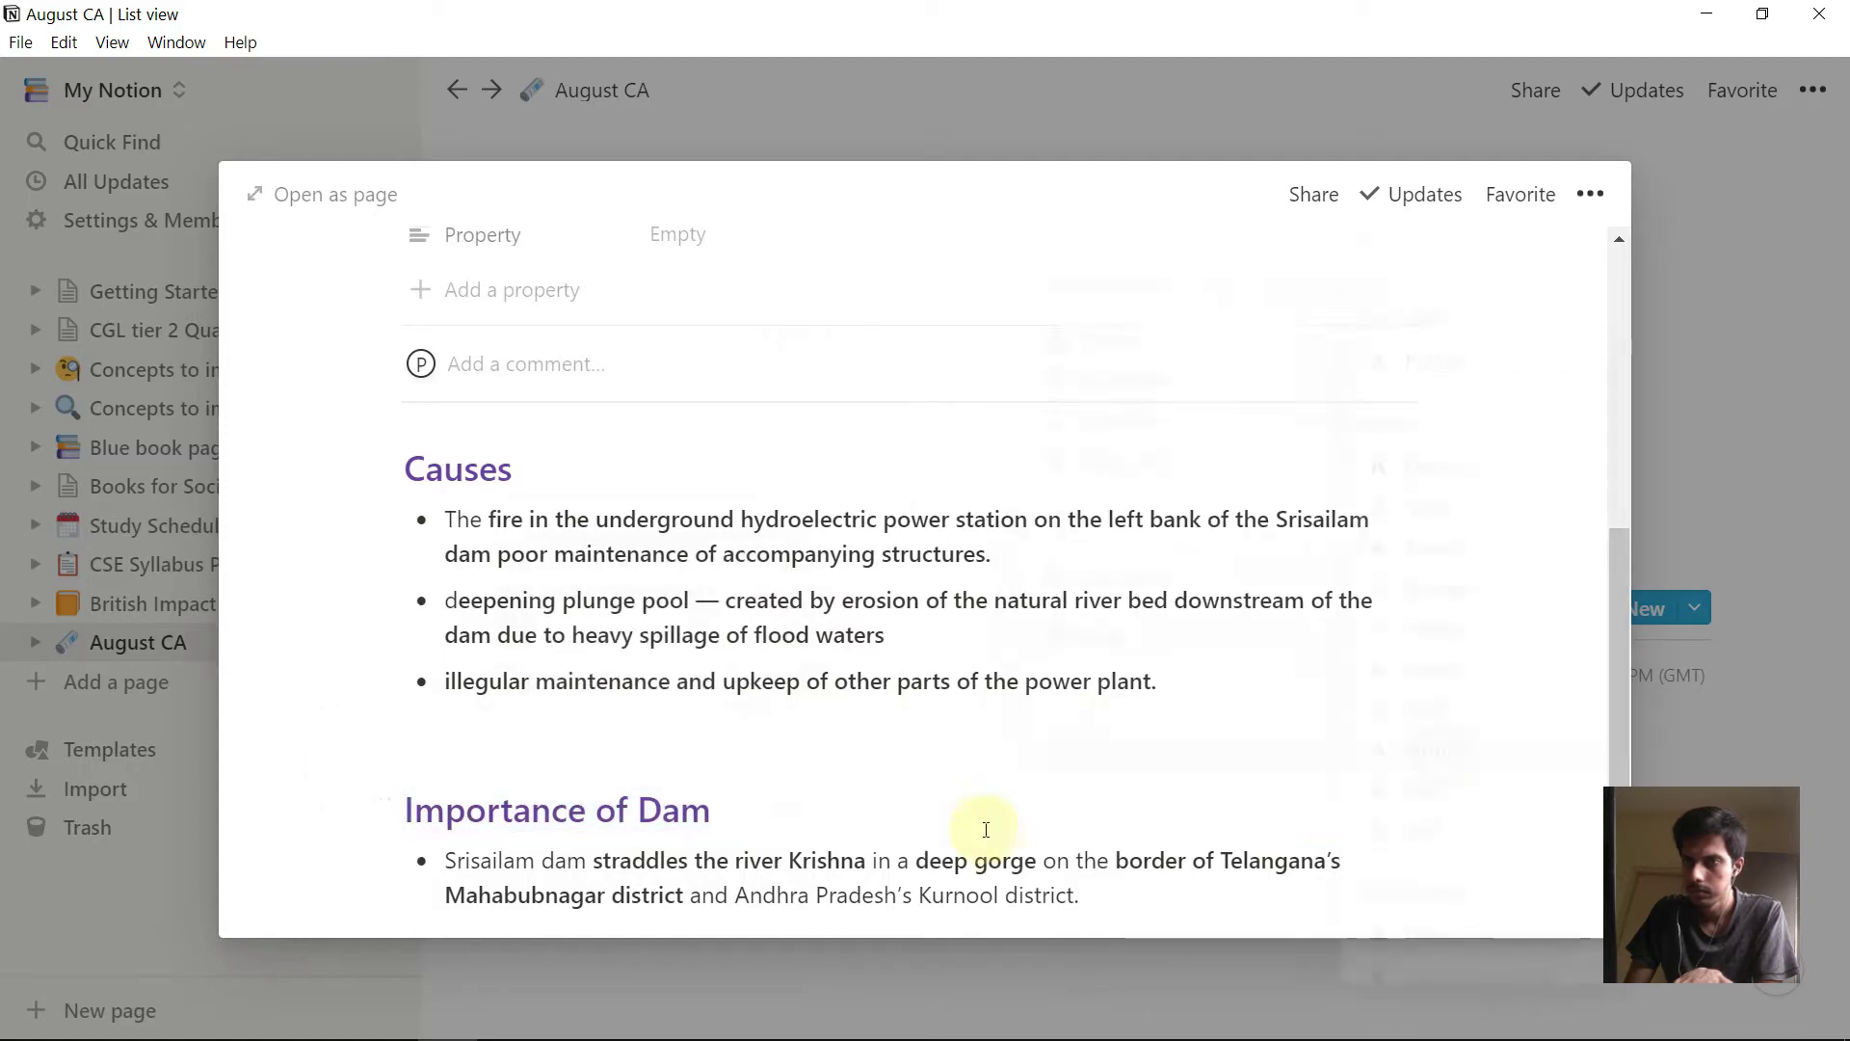
{"action": "scroll", "coordinate": [867, 805], "scroll_direction": "down", "scroll_amount": 1}
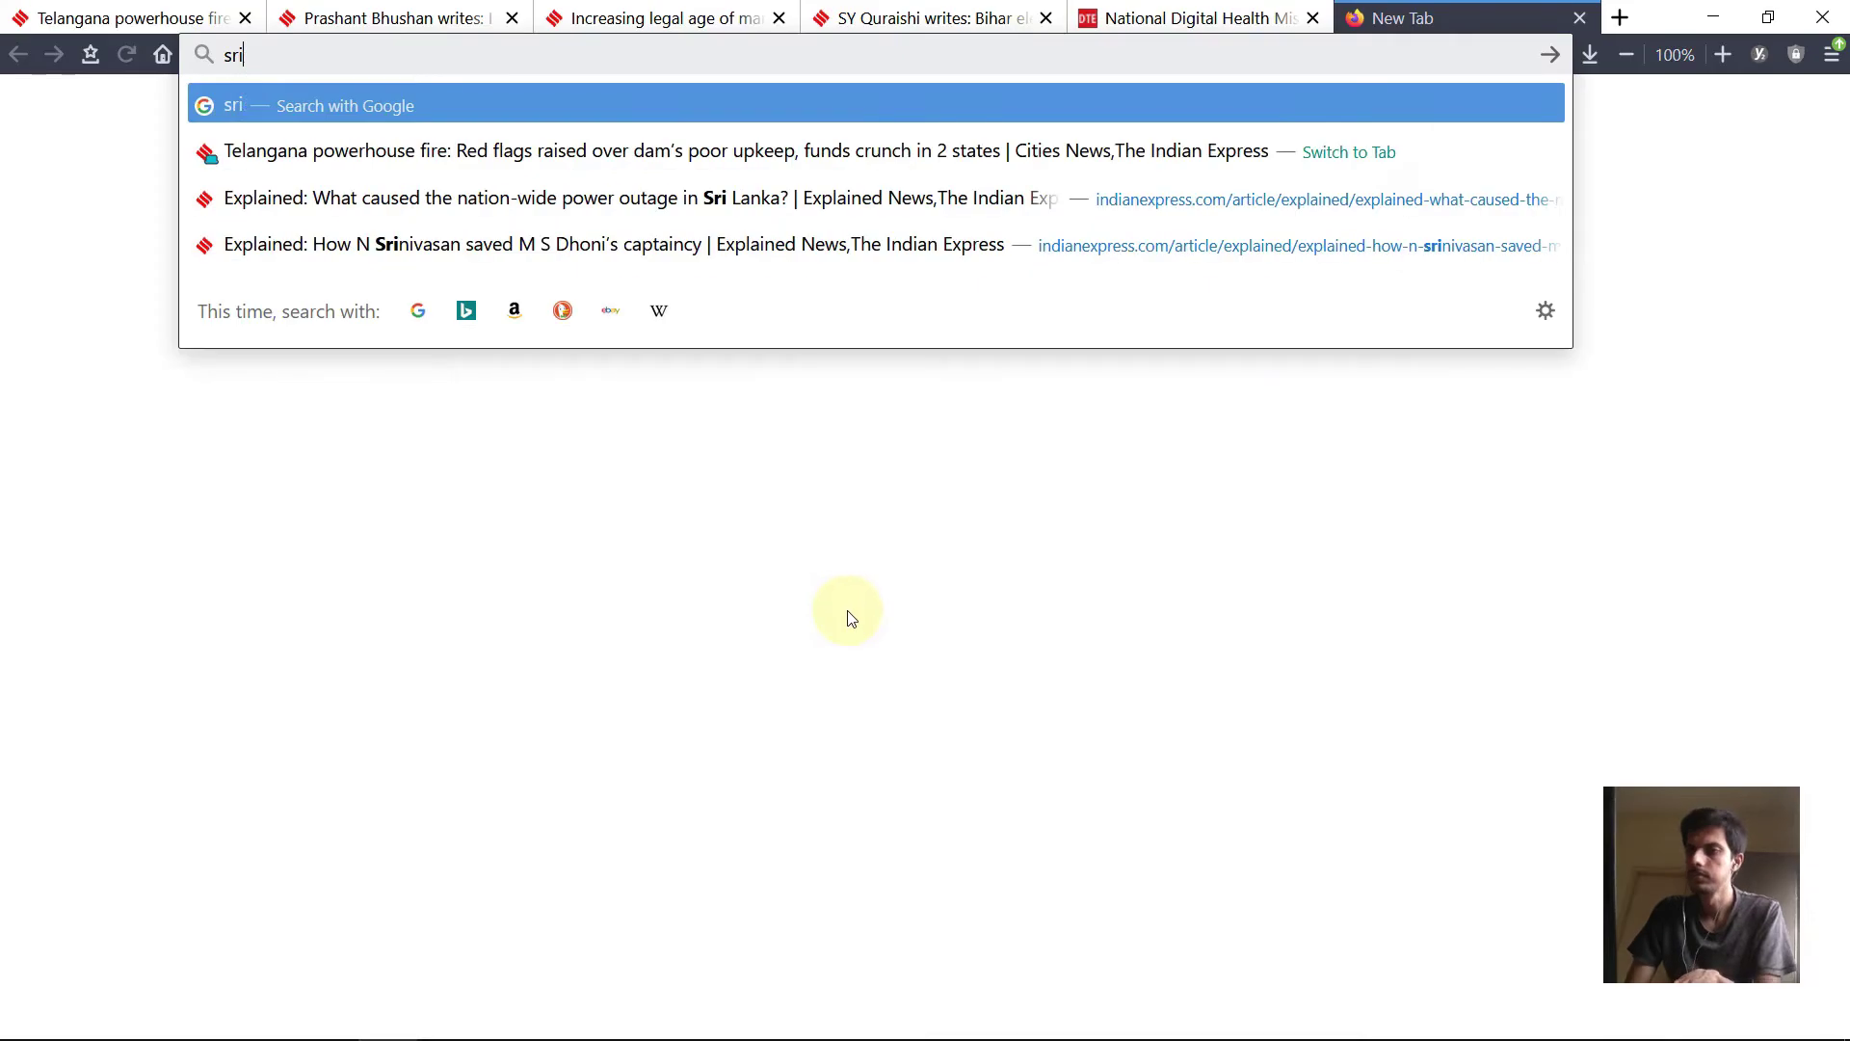
- Search Google Images for "srisailam location map" and open the India location map of Srisailam dam
{"action": "type", "text": "salima lo"}
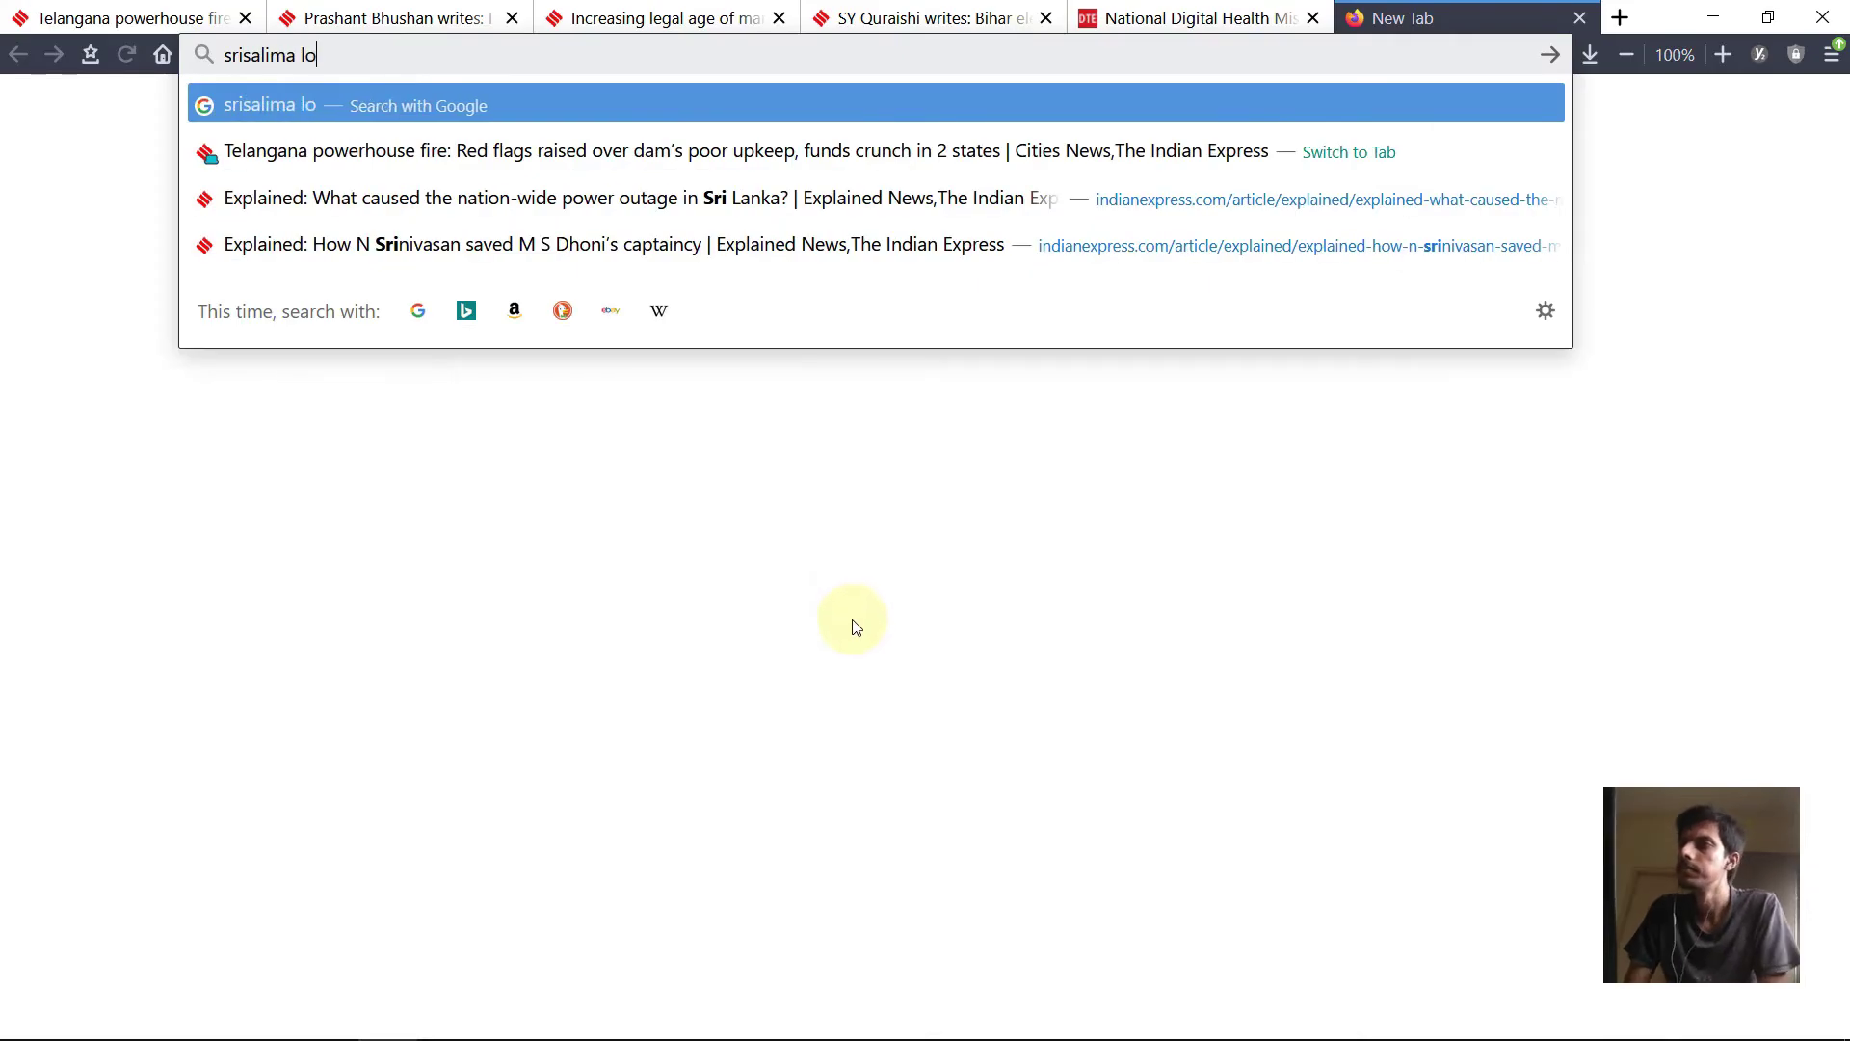
{"action": "type", "text": "cation map"}
{"action": "key", "text": "Return"}
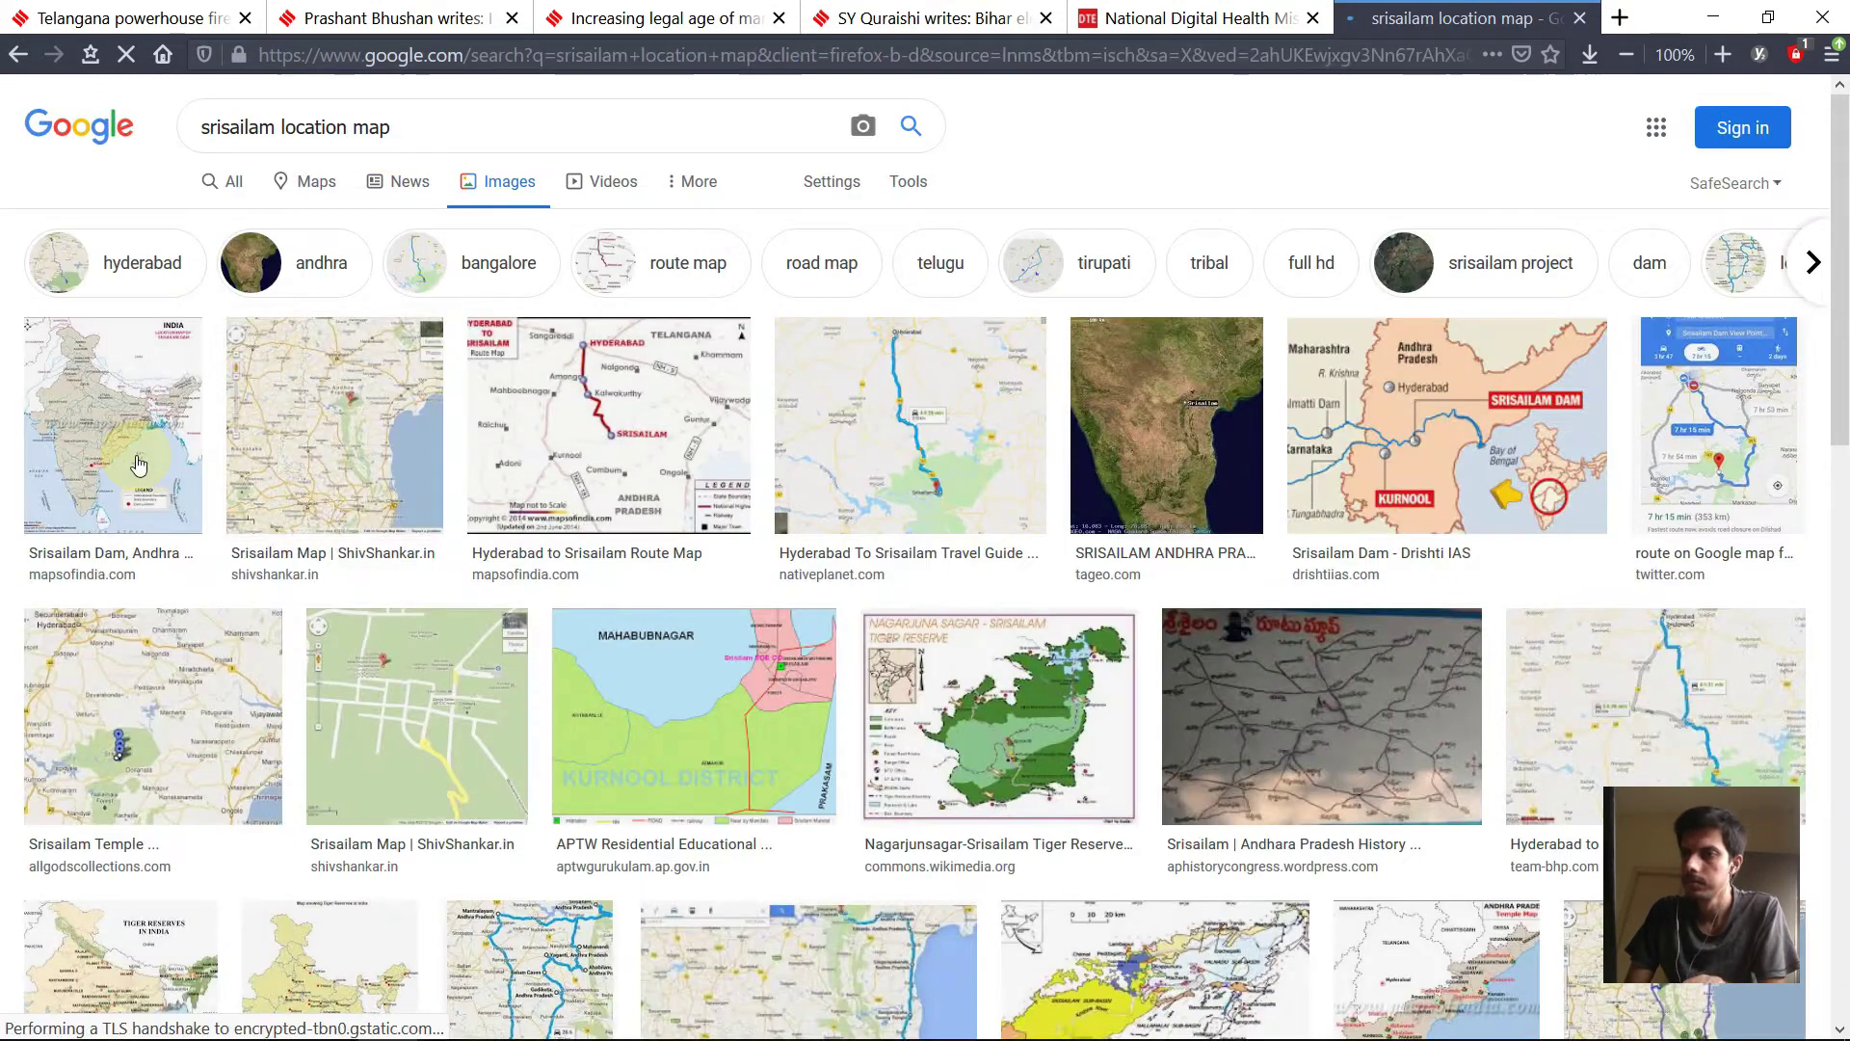
{"action": "left_click", "coordinate": [136, 455]}
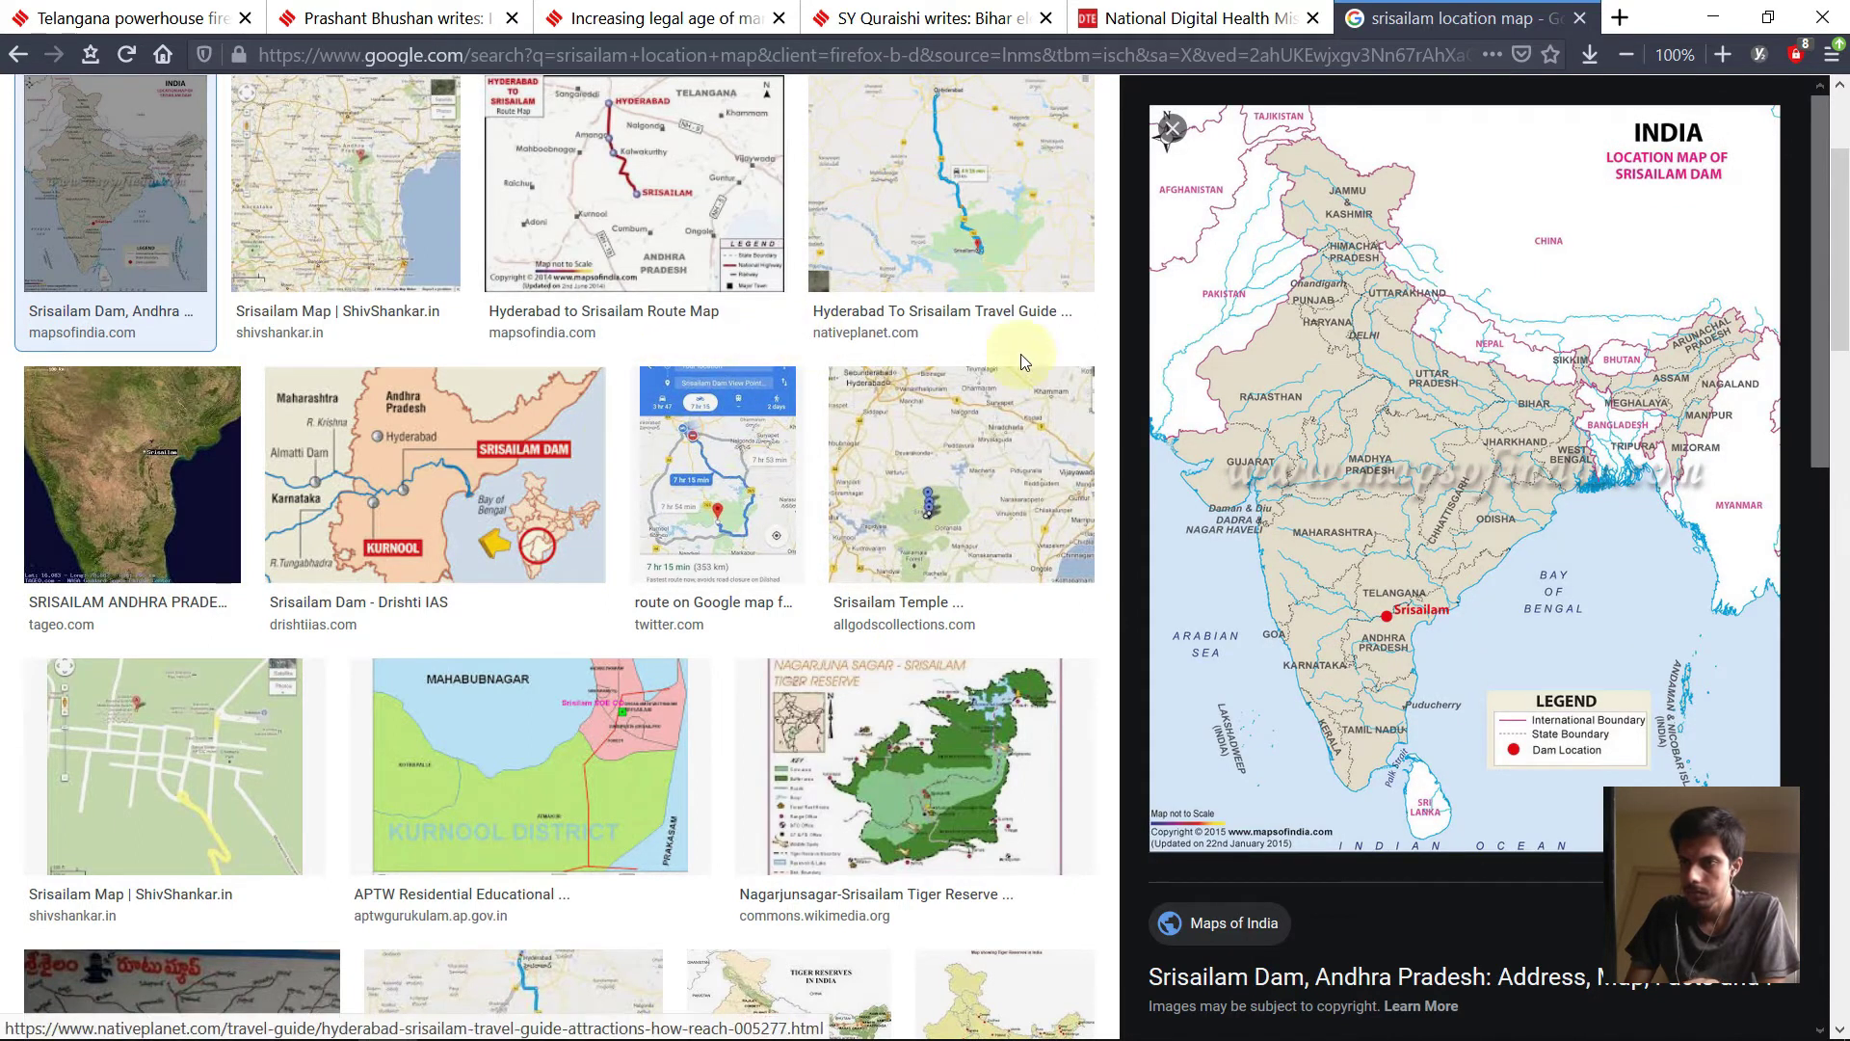
- Capture a screen snip of the Srisailam dam location map and switch back to the Telangana powerhouse fire note in Notion
{"action": "key", "text": "super+shift+s"}
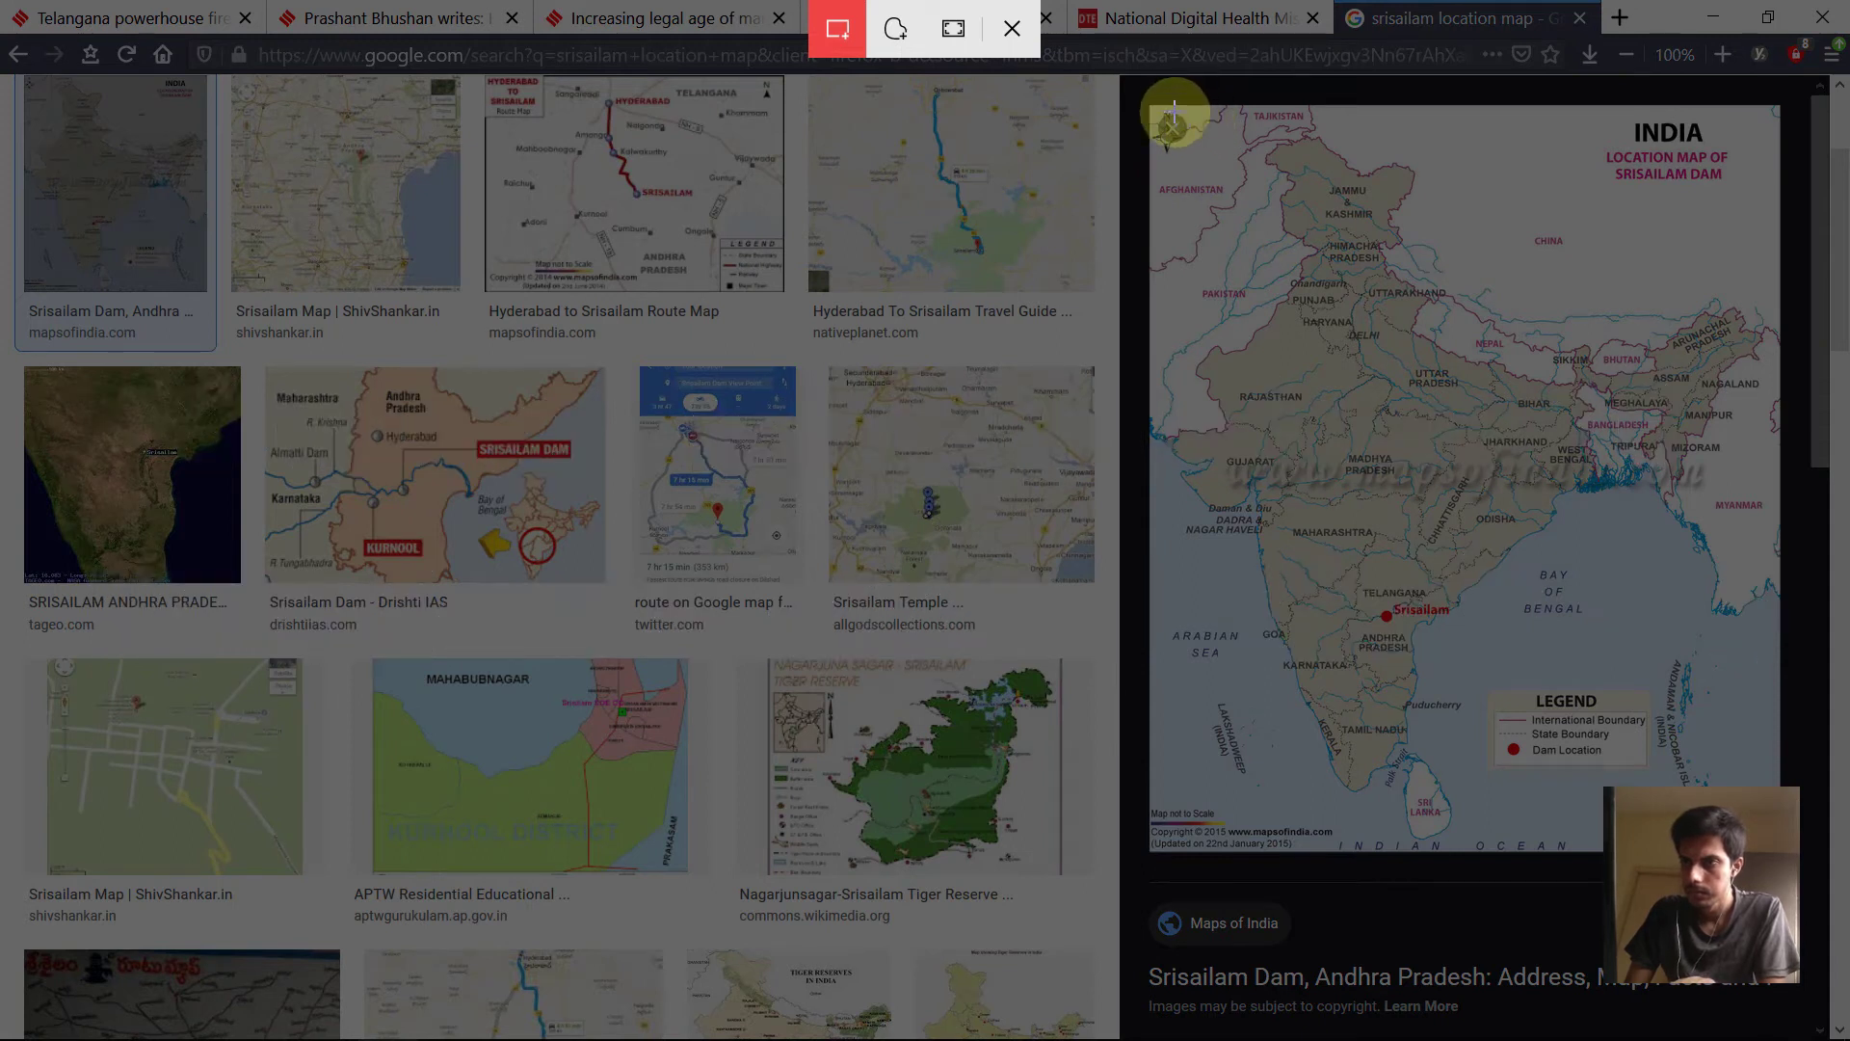
{"action": "left_click_drag", "start_coordinate": [1160, 112], "coordinate": [1766, 792]}
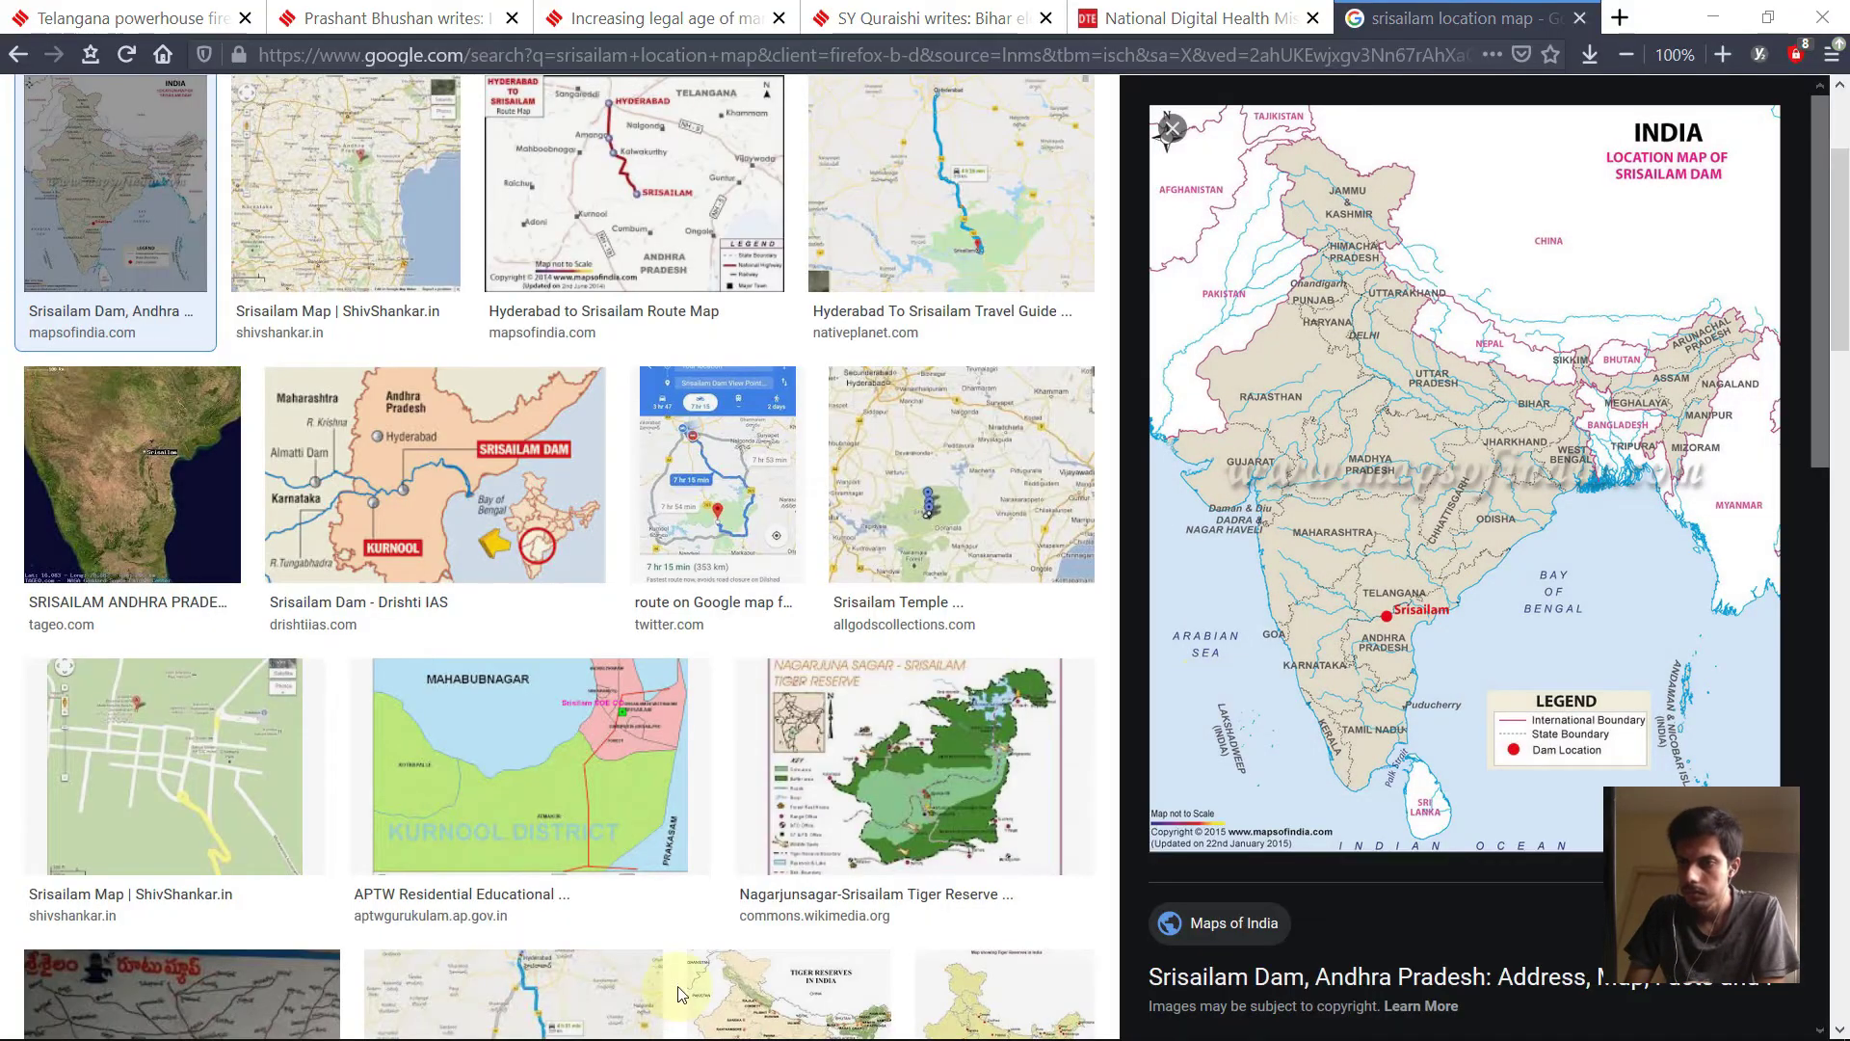
{"action": "key", "text": "alt+Tab"}
{"action": "key", "text": "alt+Tab"}
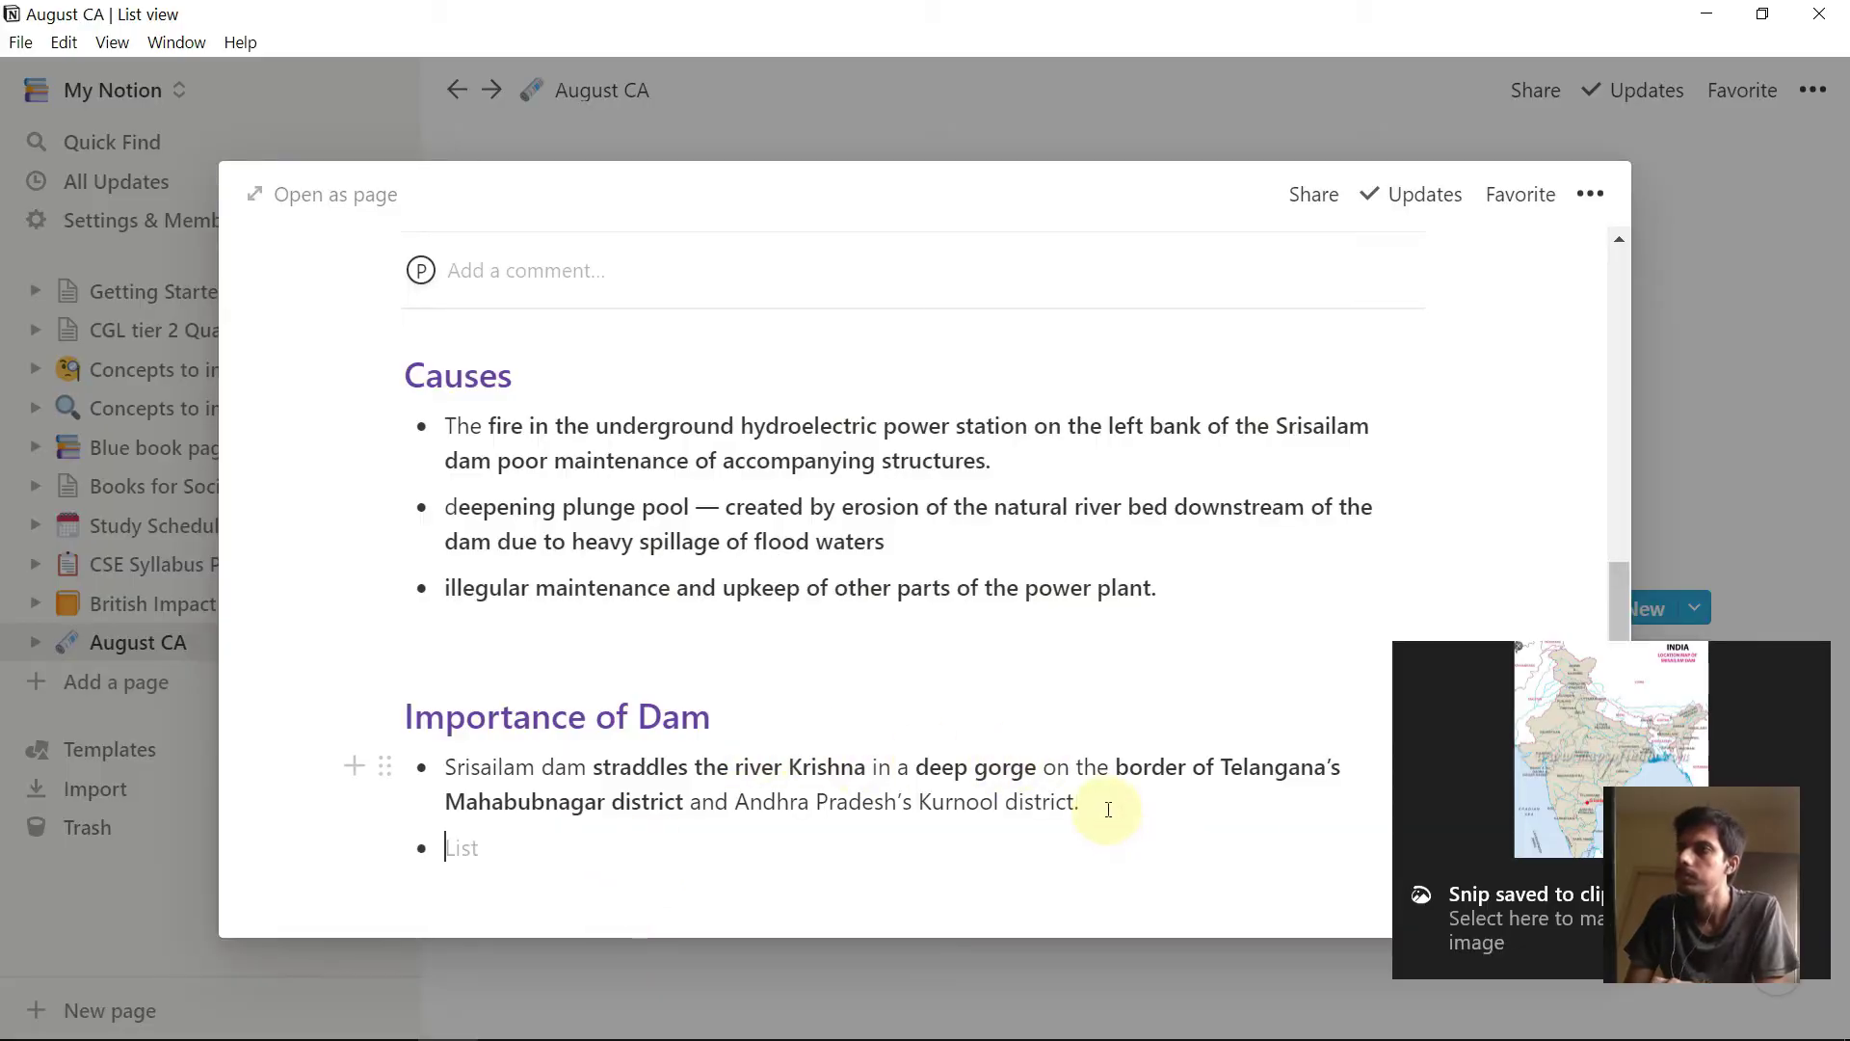
- Change the Telangana powerhouse fire note's icon to the fire emoji
{"action": "scroll", "coordinate": [1108, 771], "scroll_direction": "up", "scroll_amount": 15}
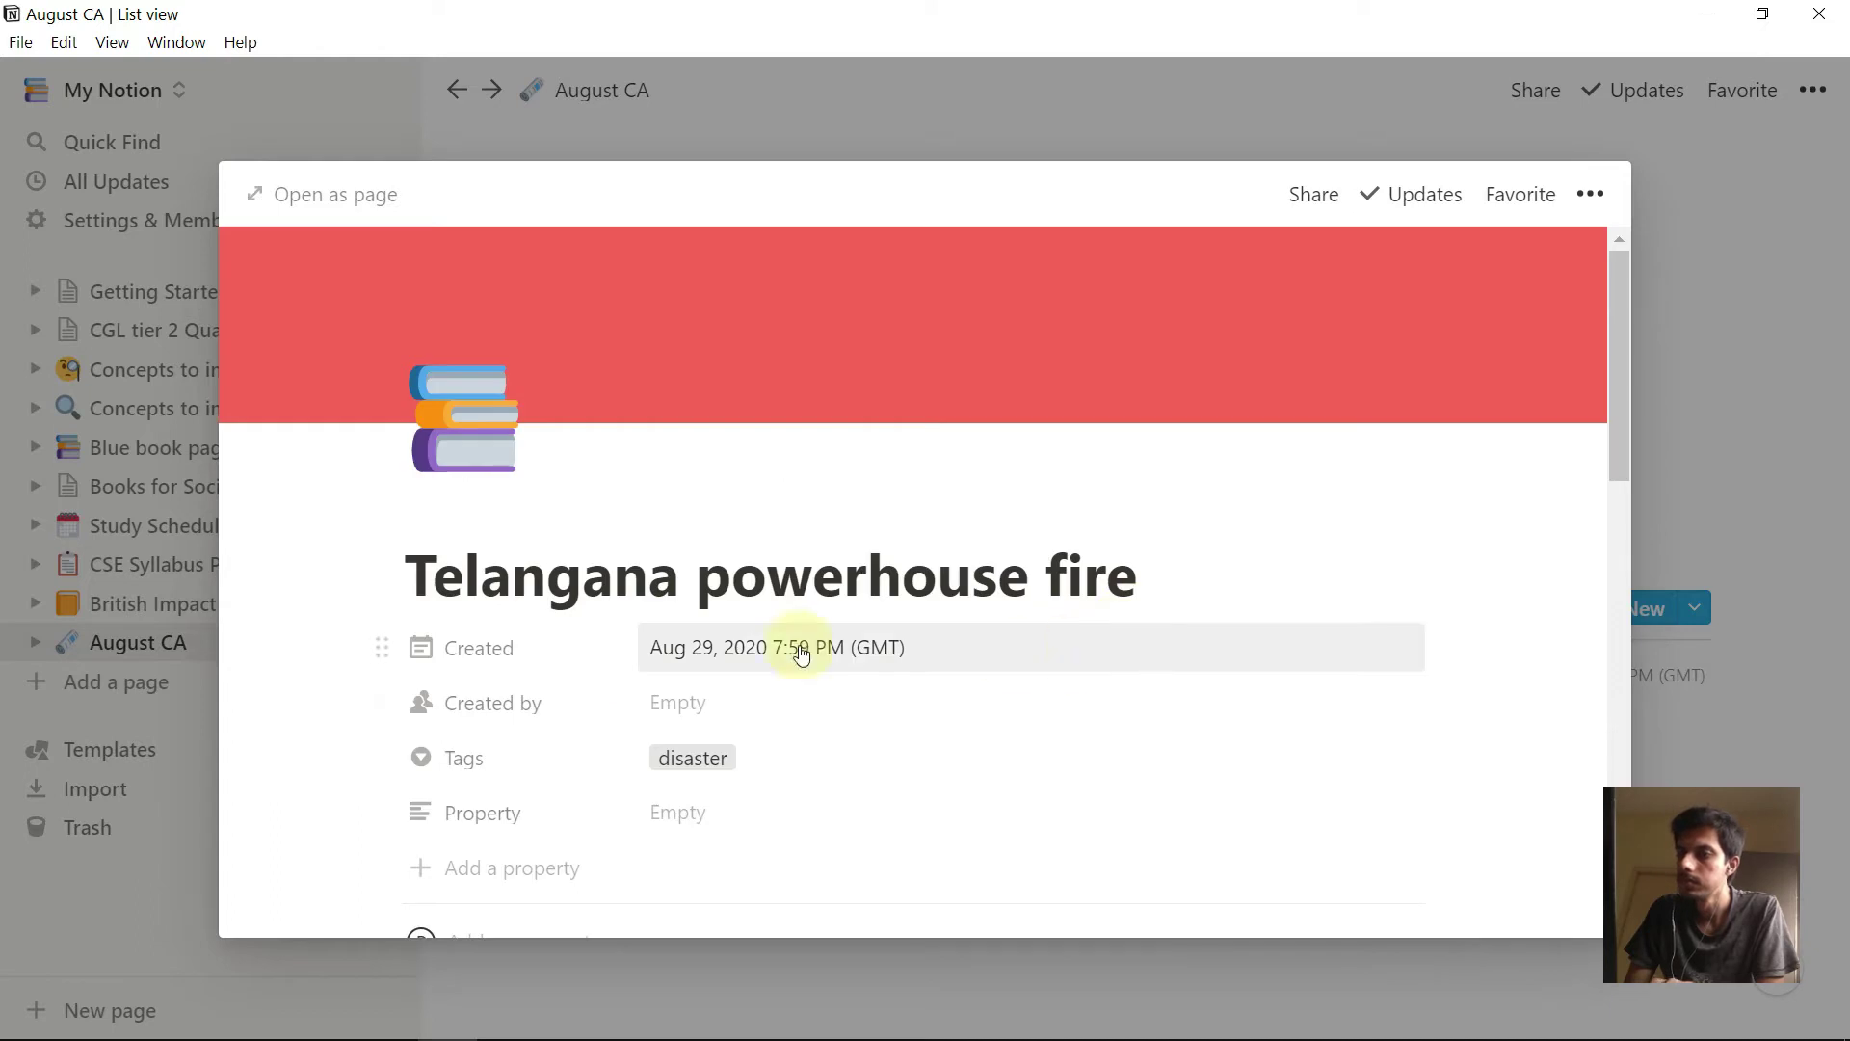
{"action": "left_click", "coordinate": [483, 417]}
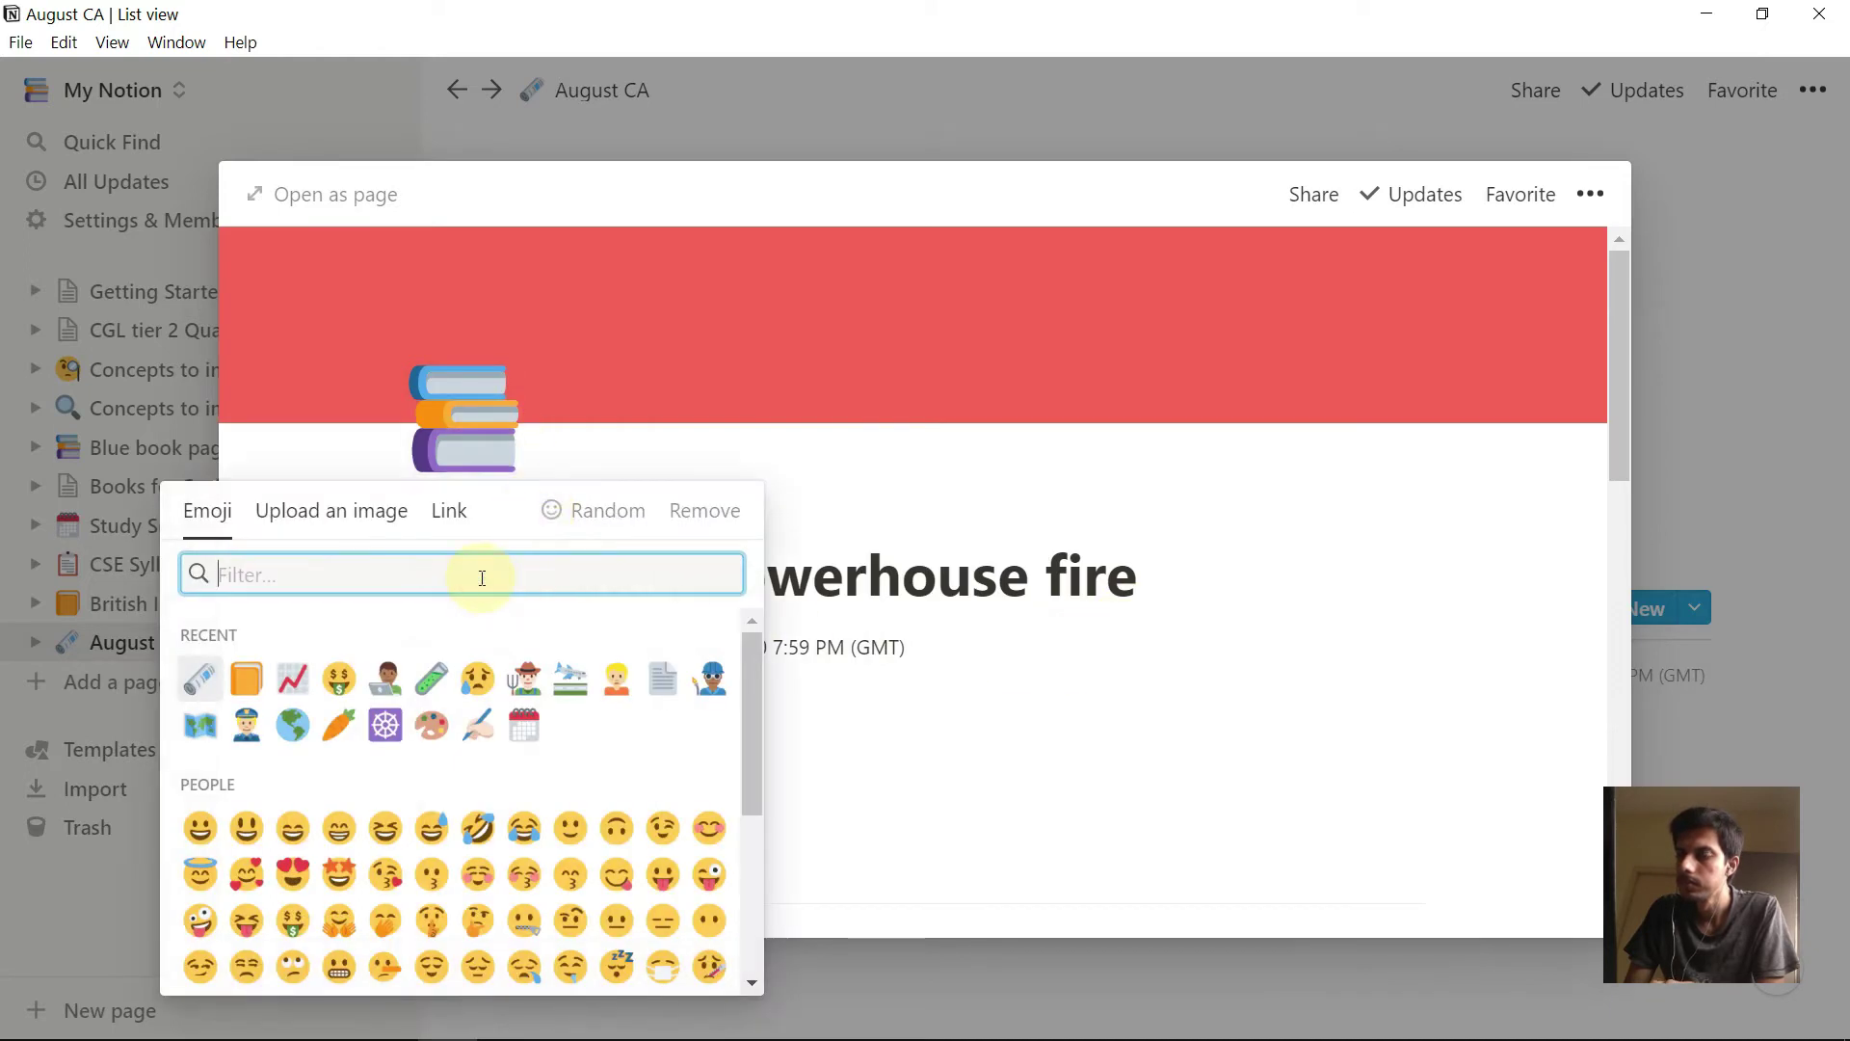
{"action": "type", "text": "fire"}
{"action": "left_click", "coordinate": [198, 644]}
{"action": "scroll", "coordinate": [1060, 588], "scroll_direction": "down", "scroll_amount": 3}
{"action": "scroll", "coordinate": [1144, 595], "scroll_direction": "up", "scroll_amount": 3}
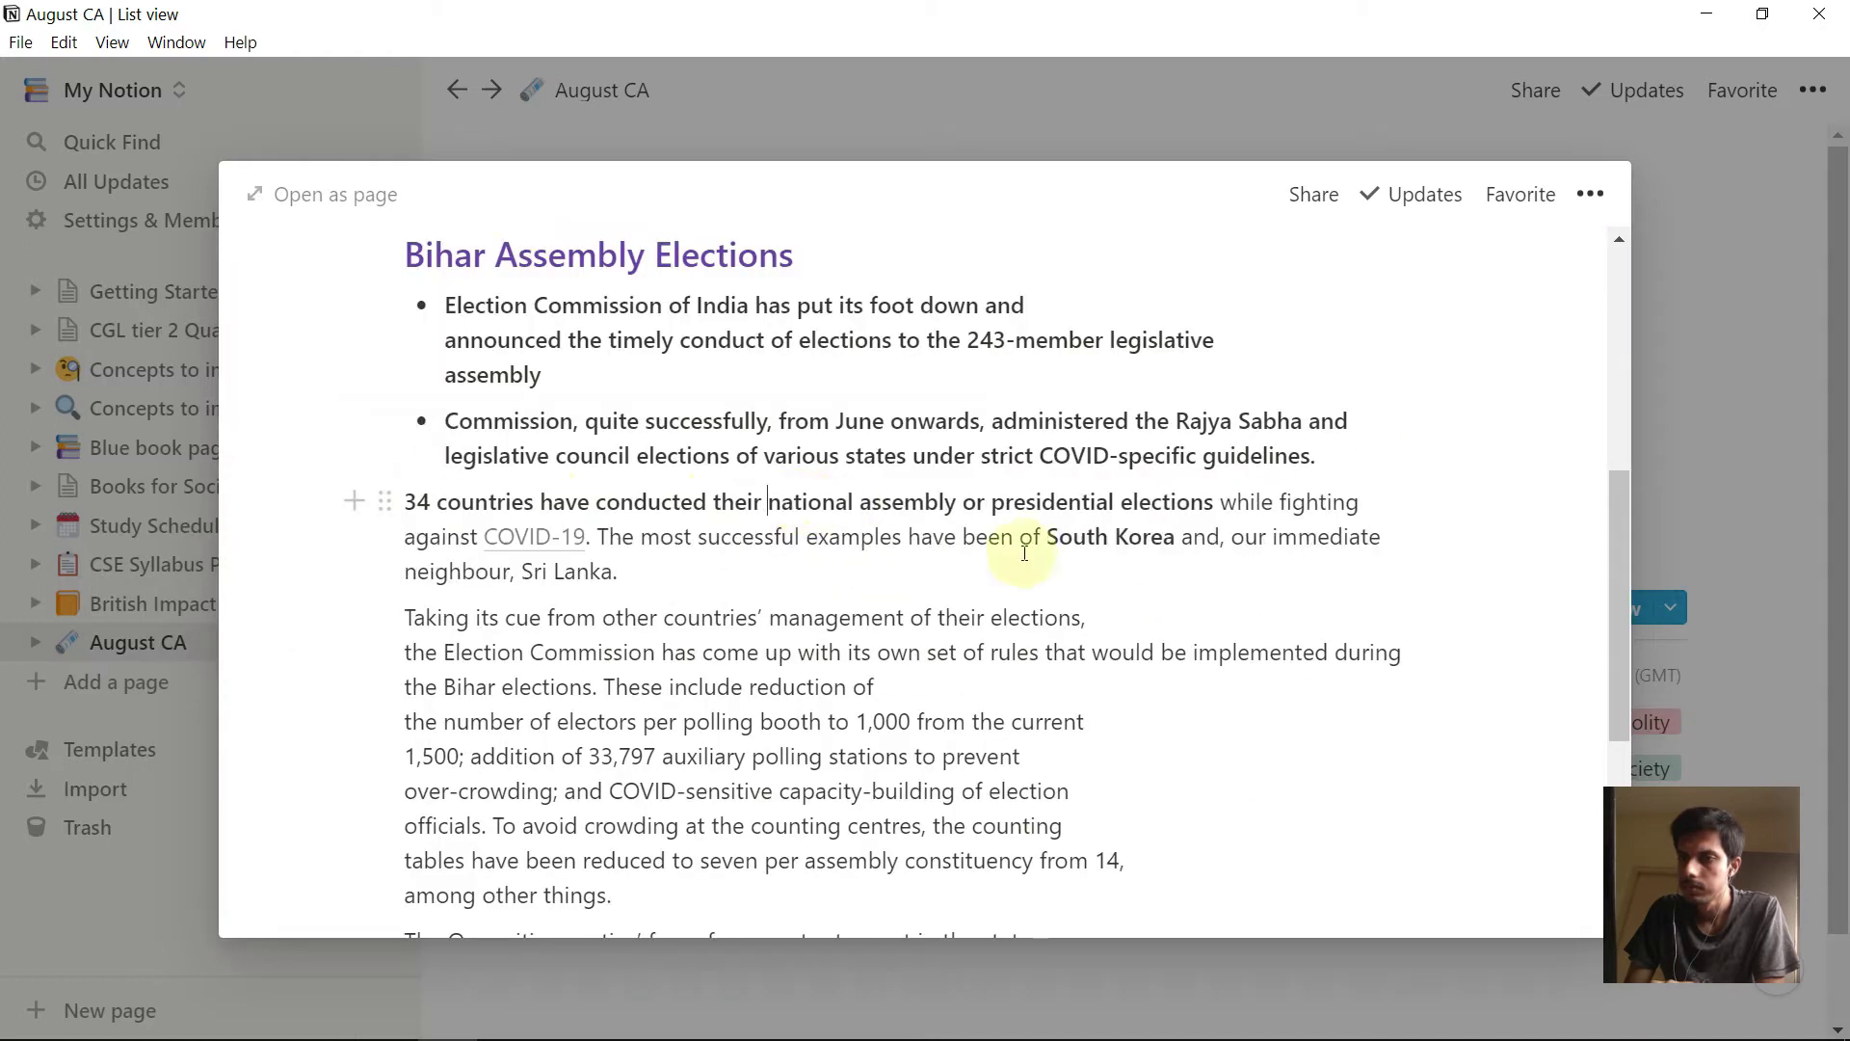
- Shorten the examples after "COVID-19" to "Eg: South Korea , Sri Lanka." and bold "Sri Lanka"
{"action": "left_click_drag", "start_coordinate": [1046, 537], "coordinate": [589, 537]}
{"action": "type", "text": ". Eg:"}
{"action": "left_click_drag", "start_coordinate": [768, 537], "coordinate": [1074, 533]}
{"action": "key", "text": "BackSpace"}
{"action": "left_click_drag", "start_coordinate": [879, 537], "coordinate": [778, 537]}
{"action": "key", "text": "ctrl+b"}
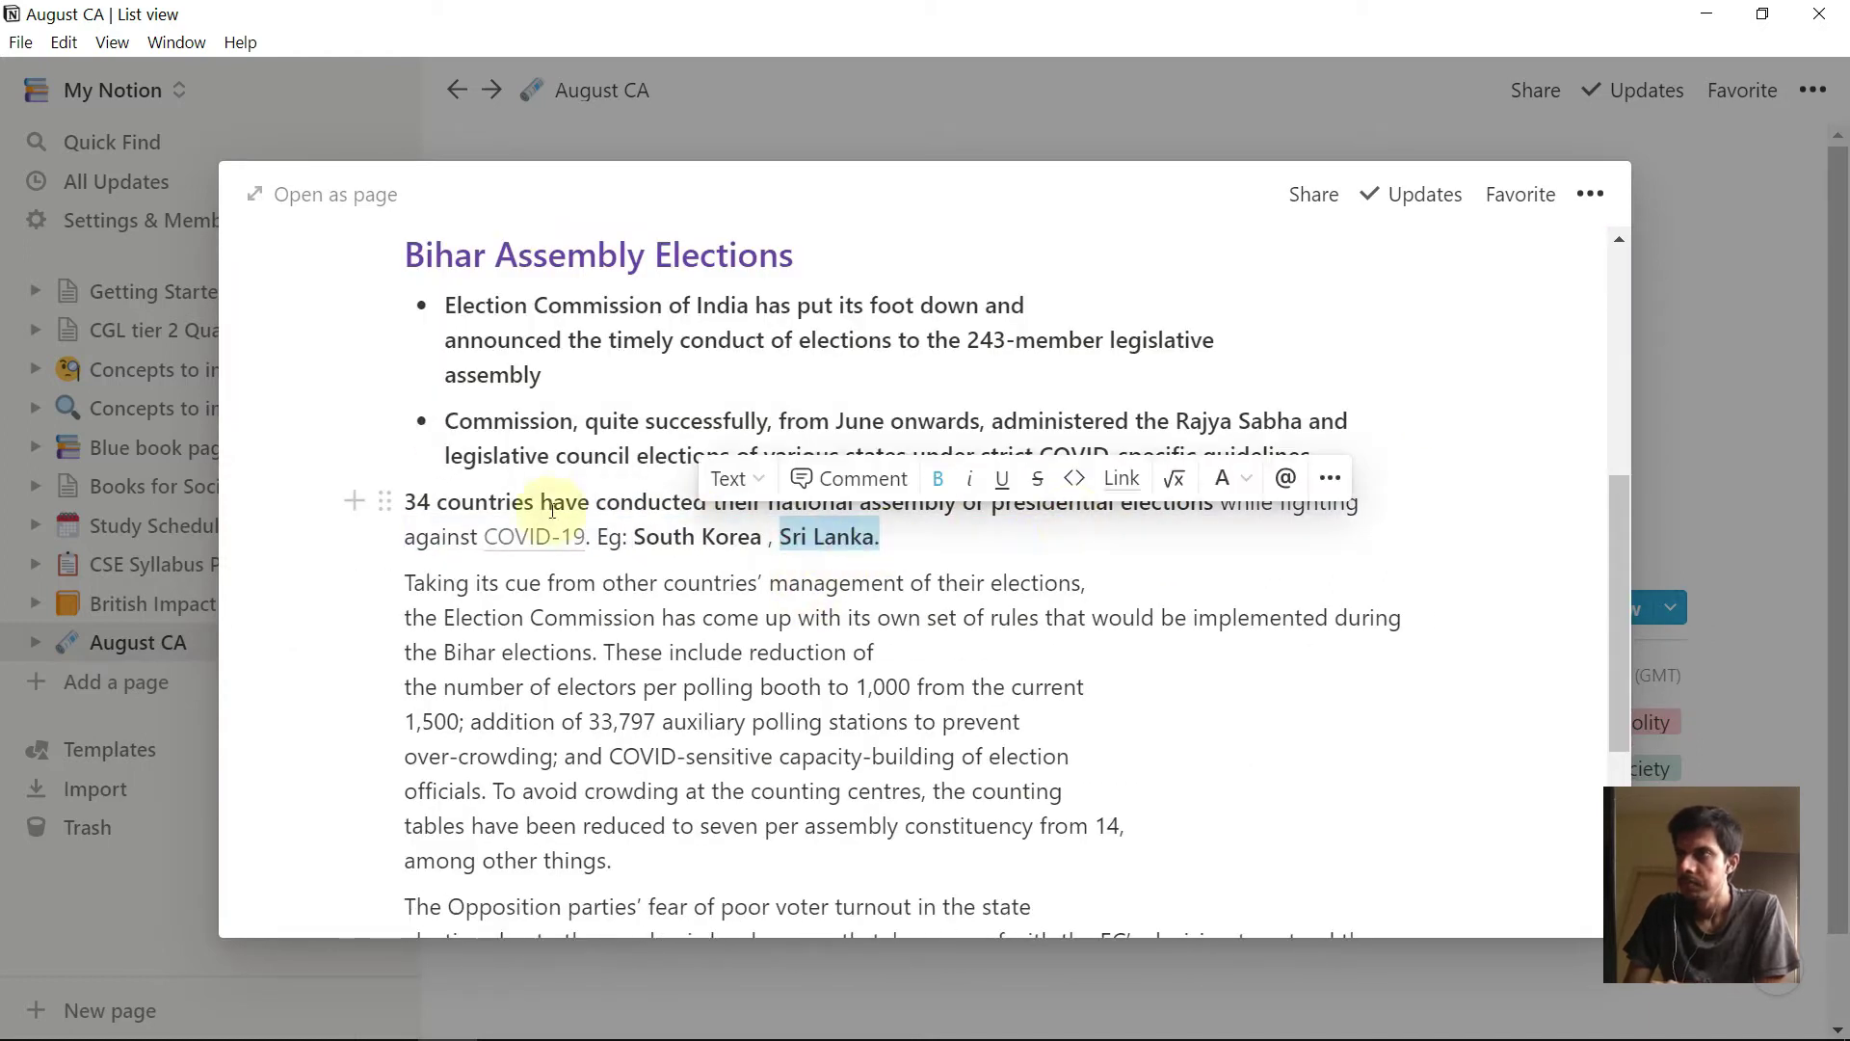
- Turn the paragraph beginning "34 countries have conducted" into a bulleted list item
{"action": "left_click_drag", "start_coordinate": [1060, 525], "coordinate": [372, 491]}
{"action": "right_click", "coordinate": [964, 489]}
{"action": "mouse_move", "coordinate": [1103, 632]}
{"action": "left_click", "coordinate": [1388, 744]}
- Add the heading "Efforts made" below the 34 countries bullet and set its text colour to purple
{"action": "scroll", "coordinate": [715, 550], "scroll_direction": "down", "scroll_amount": 1}
{"action": "key", "text": "Return"}
{"action": "type", "text": "##"}
{"action": "left_click", "coordinate": [418, 521]}
{"action": "key", "text": "BackSpace"}
{"action": "type", "text": "E"}
{"action": "left_click_drag", "start_coordinate": [1055, 526], "coordinate": [359, 456]}
{"action": "right_click", "coordinate": [1007, 495]}
{"action": "mouse_move", "coordinate": [1156, 855]}
{"action": "left_click", "coordinate": [1422, 771]}
- Bold the clause on reducing electors per polling booth to 1,000, delete the text before it and remove the line break after "reduction of"
{"action": "scroll", "coordinate": [836, 661], "scroll_direction": "down", "scroll_amount": 1}
{"action": "left_click_drag", "start_coordinate": [750, 495], "coordinate": [405, 427]}
{"action": "key", "text": "ctrl+b"}
{"action": "key", "text": "BackSpace"}
{"action": "left_click", "coordinate": [560, 431]}
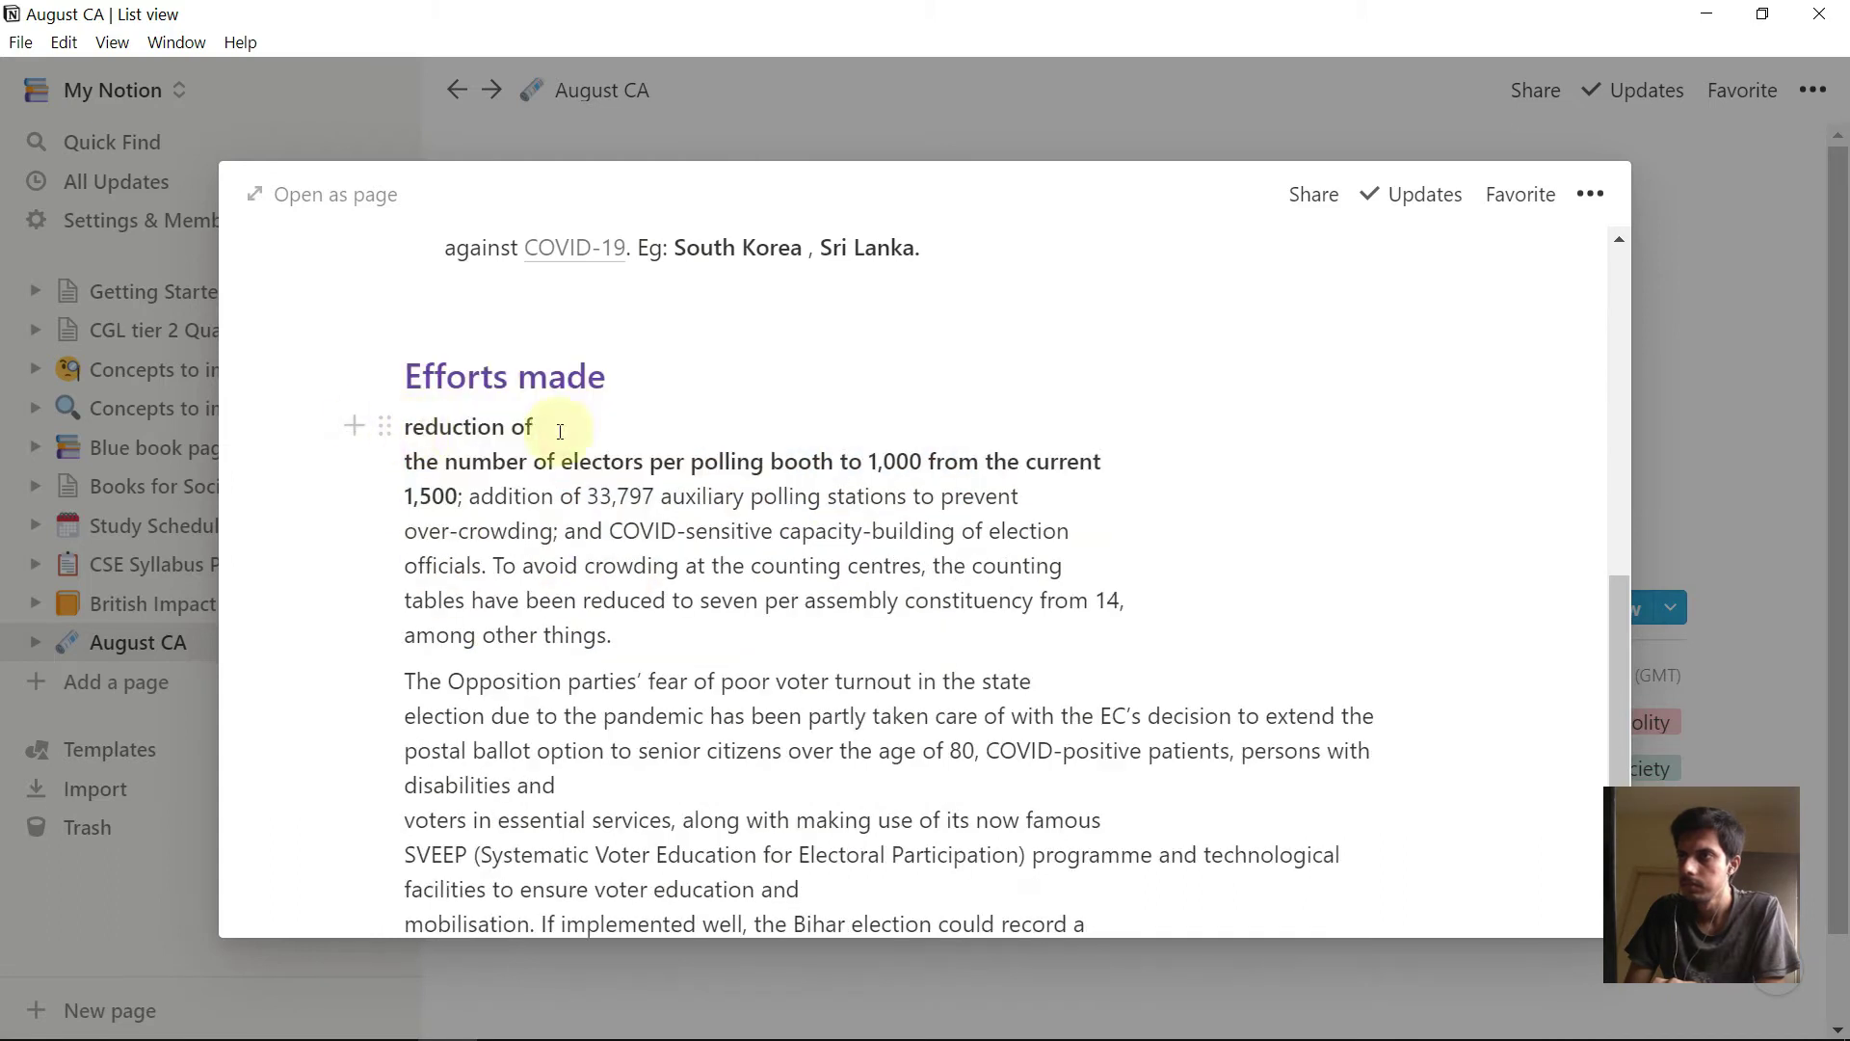
{"action": "key", "text": "Delete"}
- Split the polling stations, capacity-building and counting tables measures into separate paragraphs, trimming the lead-in before "counting tables have been reduced"
{"action": "left_click", "coordinate": [468, 461]}
{"action": "key", "text": "Return"}
{"action": "left_click", "coordinate": [607, 541]}
{"action": "key", "text": "Return"}
{"action": "left_click", "coordinate": [488, 629]}
{"action": "key", "text": "Return"}
{"action": "key", "text": "Escape"}
{"action": "left_click_drag", "start_coordinate": [407, 668], "coordinate": [880, 665]}
{"action": "key", "text": "BackSpace"}
{"action": "left_click", "coordinate": [661, 665]}
{"action": "key", "text": "Delete"}
- Move the postal ballot and SVEEP passage out of the Opposition parties paragraph into its own paragraph above
{"action": "scroll", "coordinate": [895, 488], "scroll_direction": "down", "scroll_amount": 3}
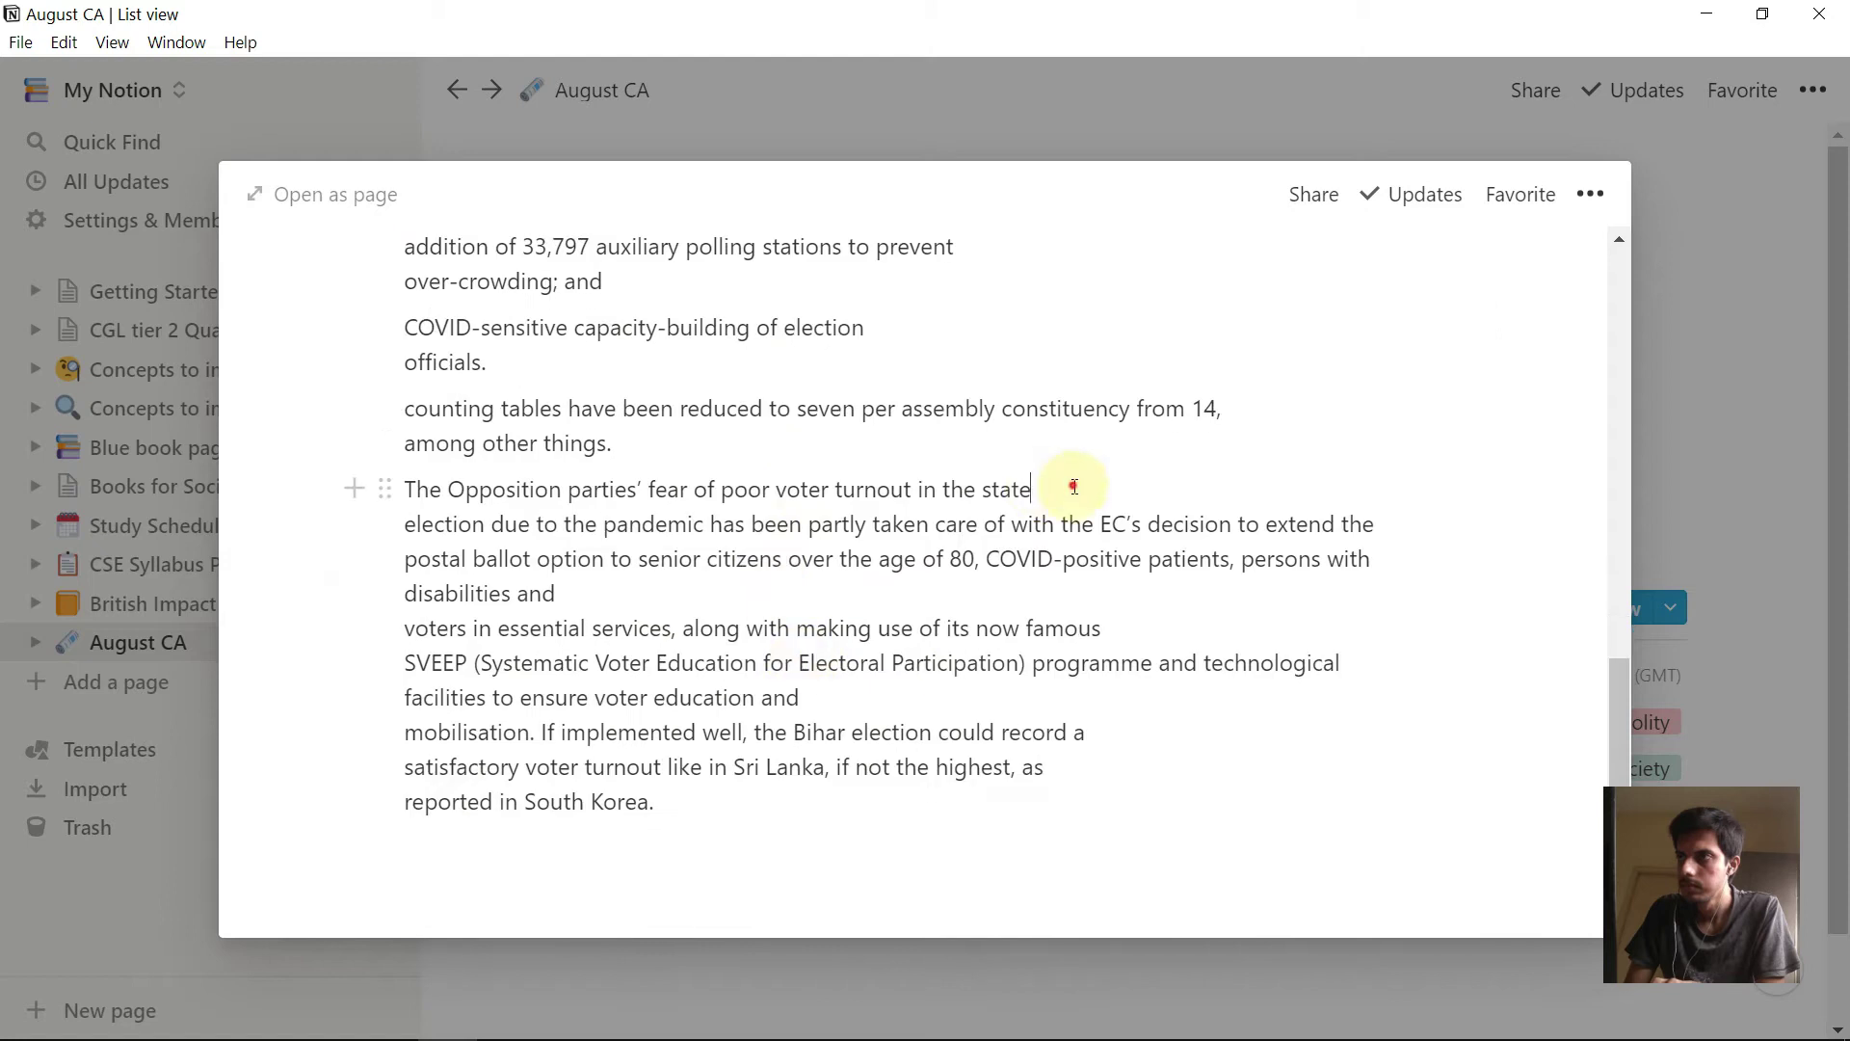
{"action": "left_click", "coordinate": [1073, 486]}
{"action": "key", "text": "Delete"}
{"action": "left_click_drag", "start_coordinate": [918, 559], "coordinate": [799, 698]}
{"action": "key", "text": "ctrl+x"}
{"action": "key", "text": "Up"}
{"action": "key", "text": "Up"}
{"action": "key", "text": "Return"}
{"action": "key", "text": "ctrl+v"}
- Delete the leftover text of the Opposition parties paragraph
{"action": "left_click_drag", "start_coordinate": [690, 822], "coordinate": [764, 653]}
{"action": "left_click", "coordinate": [779, 741]}
{"action": "left_click_drag", "start_coordinate": [676, 817], "coordinate": [361, 631]}
{"action": "key", "text": "BackSpace"}
- Turn the five paragraphs under Efforts made into a bulleted list
{"action": "scroll", "coordinate": [797, 799], "scroll_direction": "up", "scroll_amount": 1}
{"action": "left_click_drag", "start_coordinate": [797, 897], "coordinate": [384, 465]}
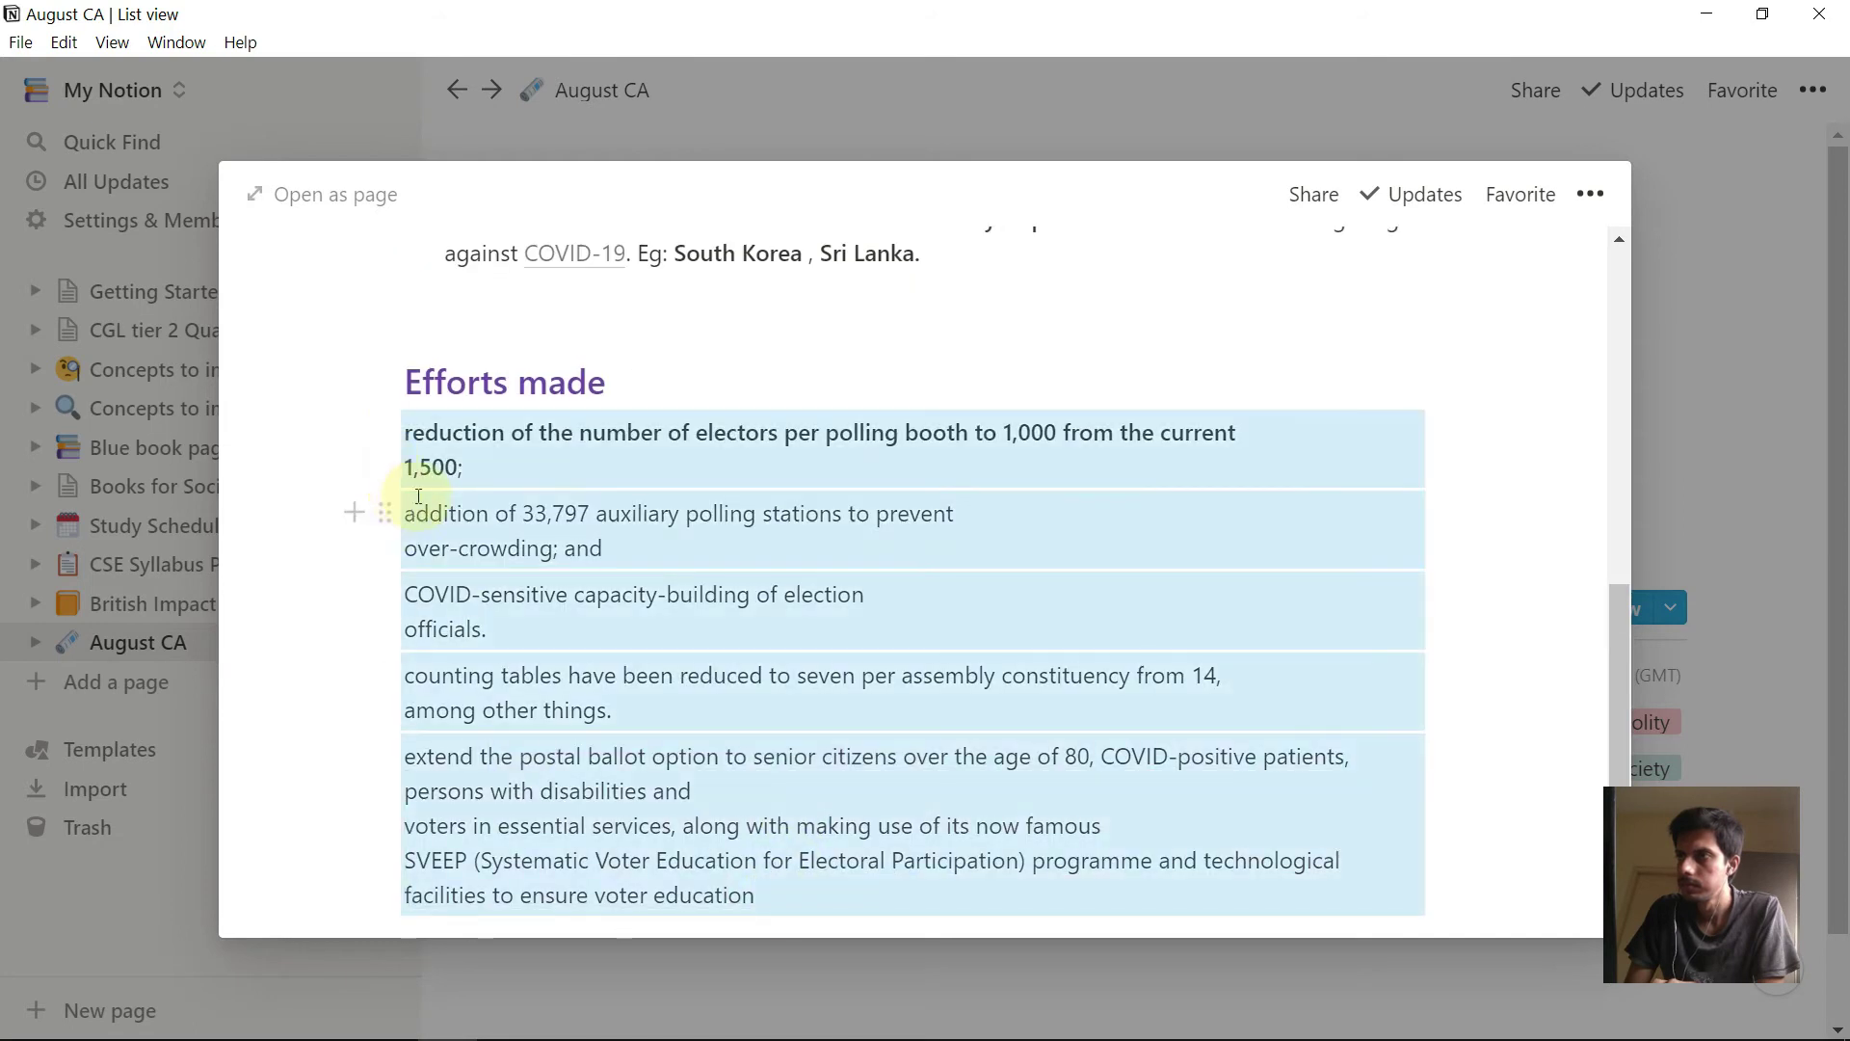
{"action": "left_click", "coordinate": [385, 512]}
{"action": "mouse_move", "coordinate": [537, 624]}
{"action": "left_click", "coordinate": [809, 628]}
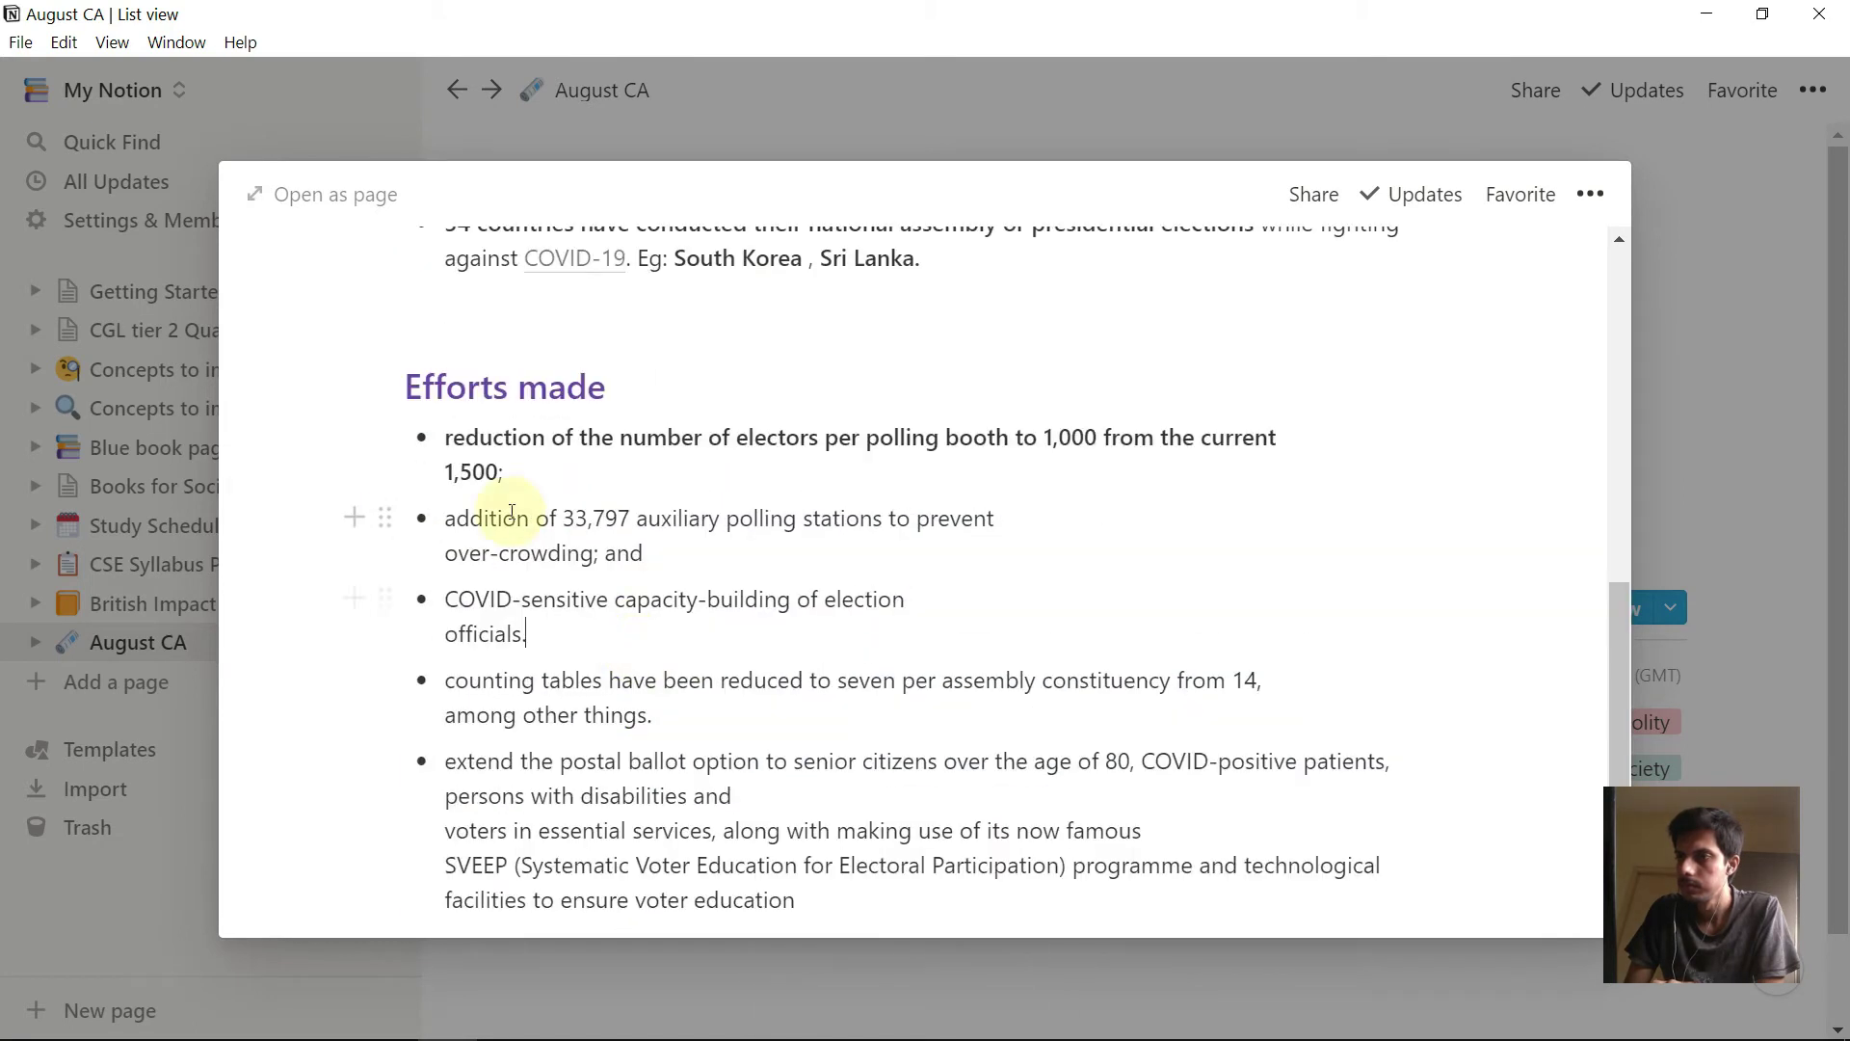
- Remove the stray line breaks inside the Efforts made bullets
{"action": "left_click", "coordinate": [1091, 735]}
{"action": "key", "text": "Delete"}
{"action": "left_click", "coordinate": [912, 762]}
{"action": "key", "text": "Delete"}
- Bold the key phrases on auxiliary polling stations, reduced counting tables, and the postal ballot option through "SVEEP" in the Efforts made bullets
{"action": "left_click_drag", "start_coordinate": [445, 518], "coordinate": [881, 519]}
{"action": "key", "text": "ctrl+b"}
{"action": "left_click_drag", "start_coordinate": [445, 611], "coordinate": [793, 612]}
{"action": "key", "text": "ctrl+b"}
{"action": "left_click_drag", "start_coordinate": [560, 692], "coordinate": [594, 761]}
{"action": "key", "text": "ctrl+b"}
{"action": "key", "text": "ctrl+b"}
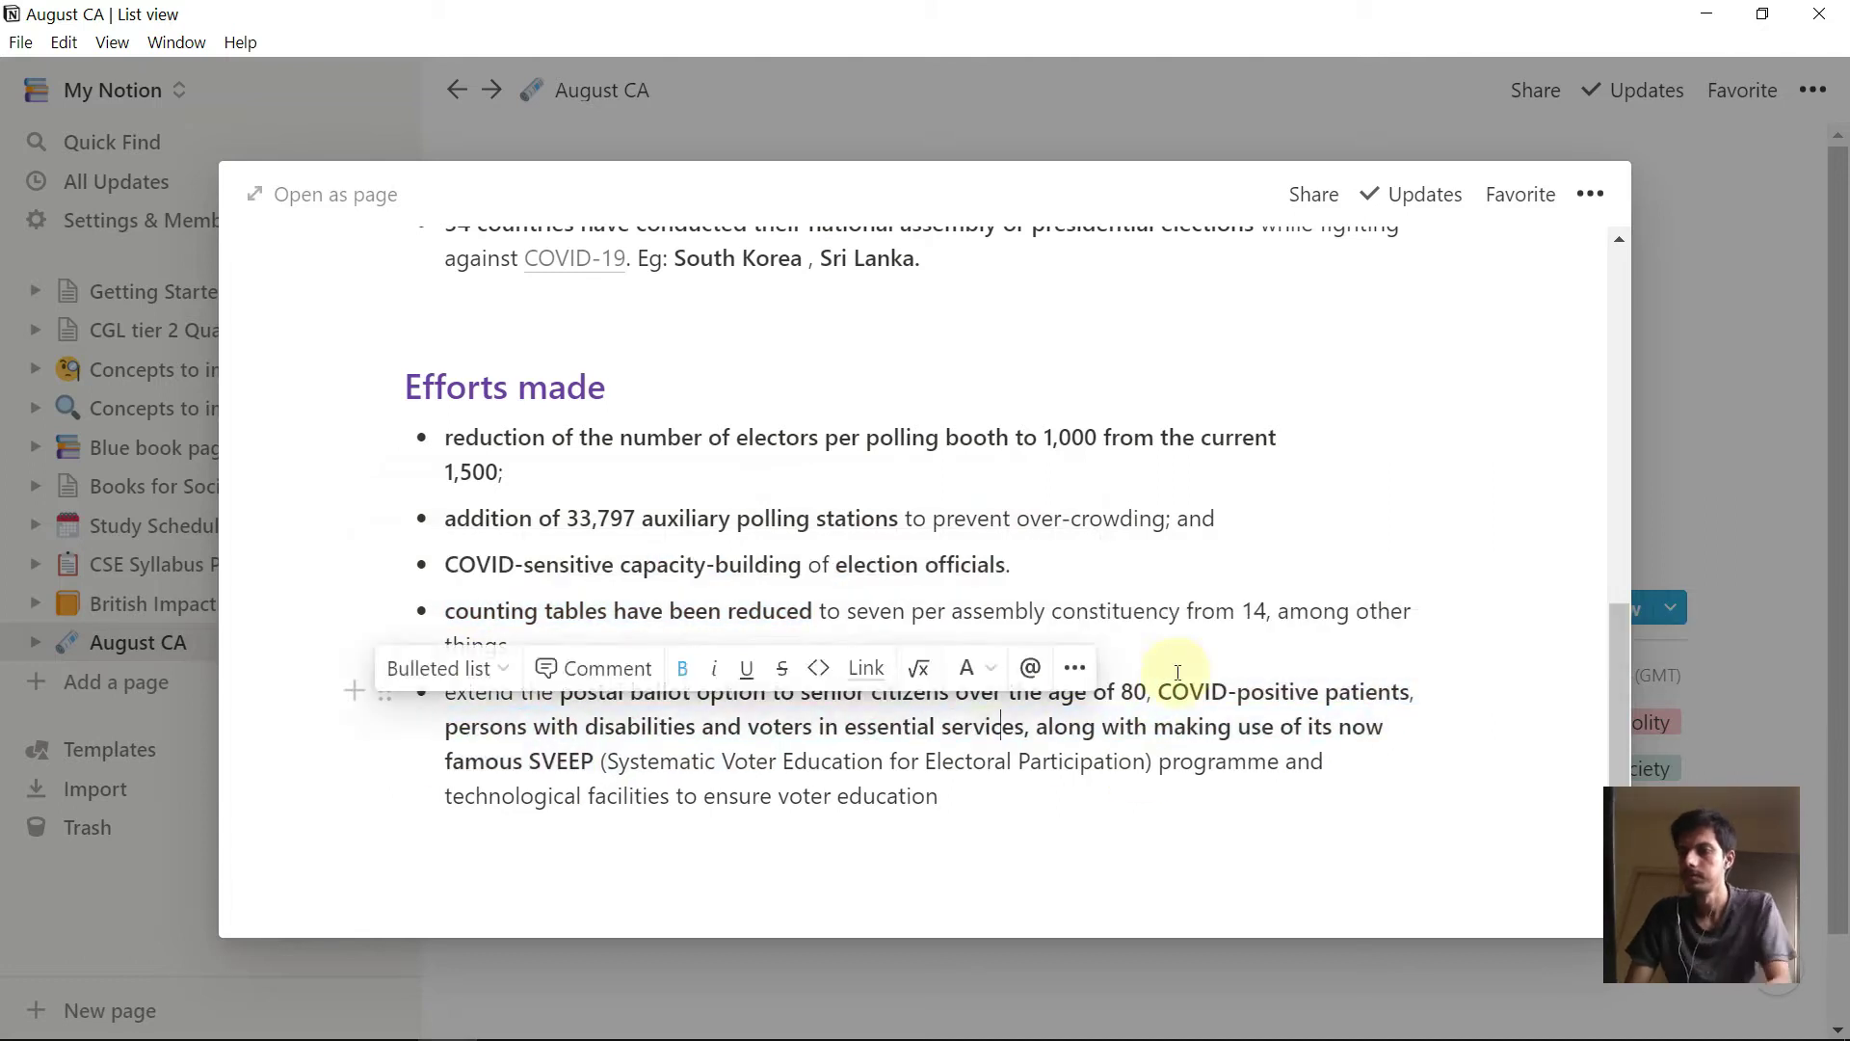
- Break the postal ballot bullet into separate lines for its groups, such as senior citizens and COVID-positive patients
{"action": "left_click", "coordinate": [1157, 692]}
{"action": "key", "text": "shift+Return"}
{"action": "left_click", "coordinate": [801, 691]}
{"action": "key", "text": "shift+Return"}
{"action": "left_click", "coordinate": [706, 756]}
{"action": "key", "text": "shift+Return"}
{"action": "left_click", "coordinate": [851, 826]}
{"action": "key", "text": "shift+Return"}
- Snip the Election Commission of India photo from the Indian Express article and paste it above the Bihar Assembly Elections heading
{"action": "scroll", "coordinate": [665, 733], "scroll_direction": "up", "scroll_amount": 10}
{"action": "key", "text": "alt+Tab"}
{"action": "key", "text": "super+shift+s"}
{"action": "left_click_drag", "start_coordinate": [141, 298], "coordinate": [945, 702]}
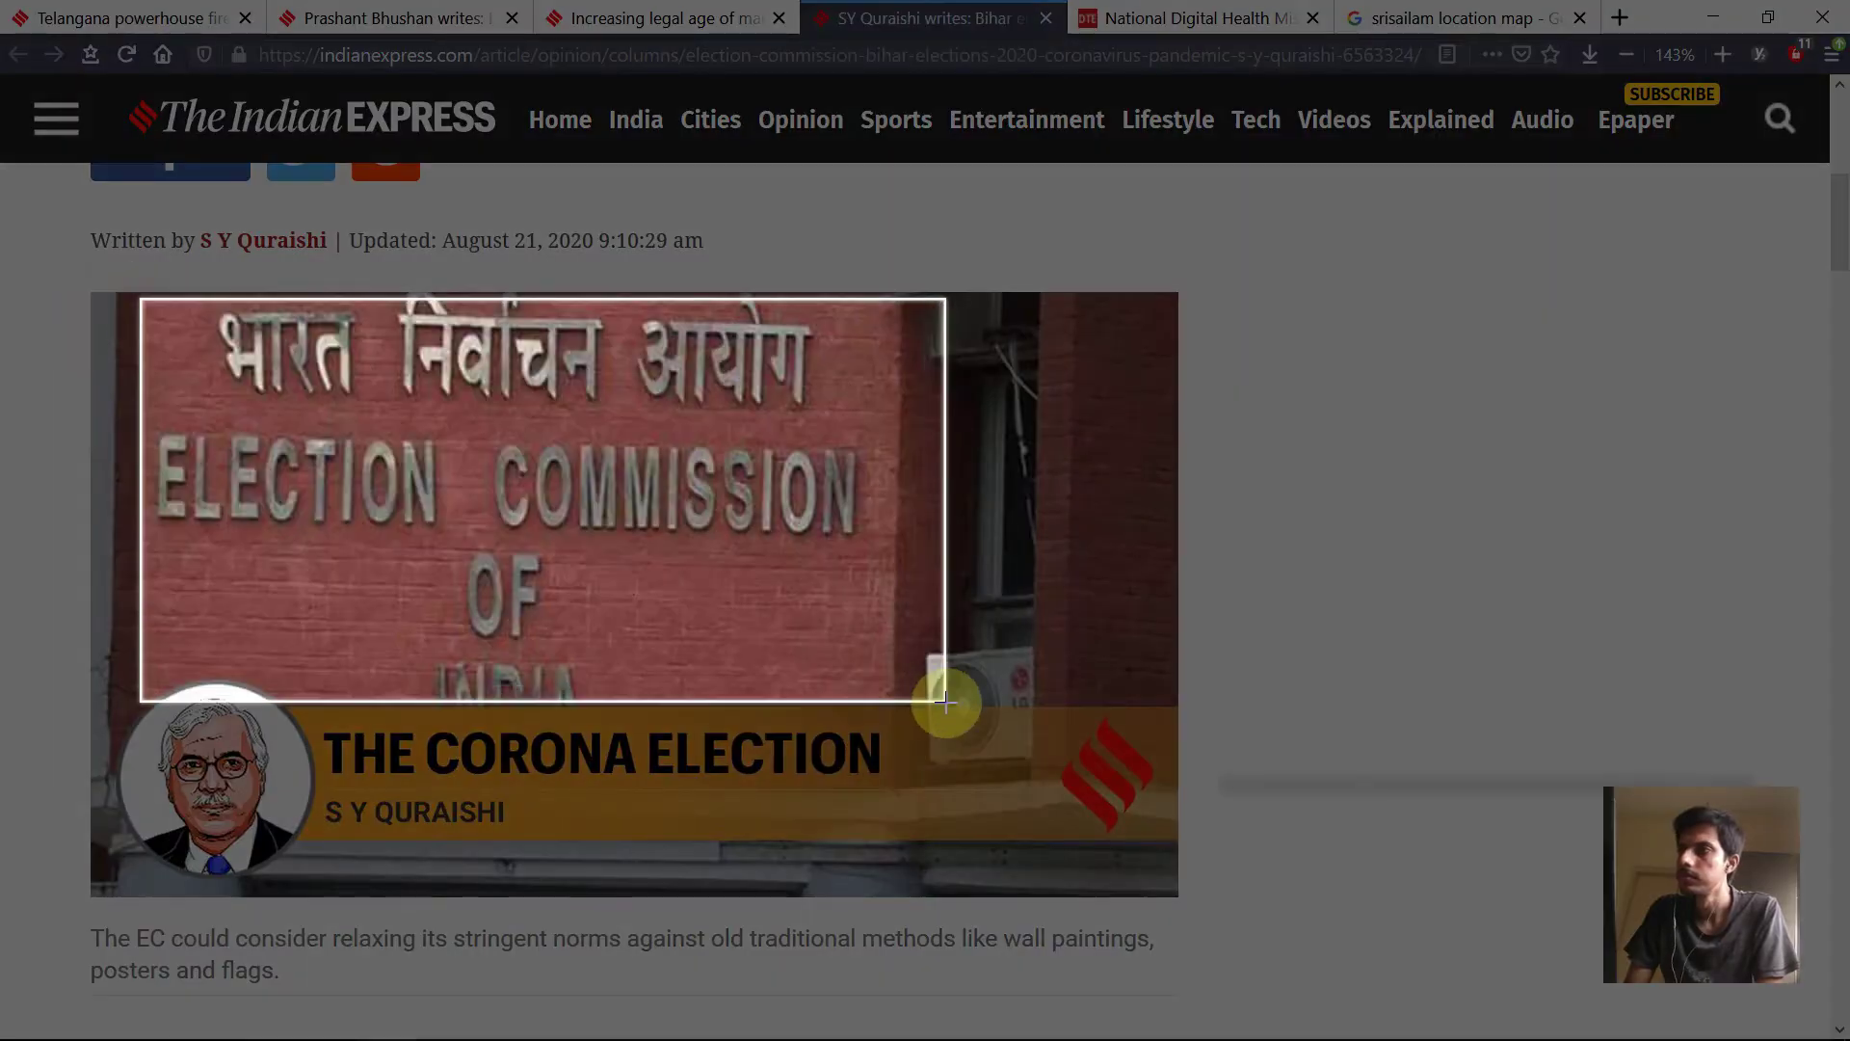
{"action": "key", "text": "alt+Tab"}
{"action": "left_click", "coordinate": [412, 674]}
{"action": "key", "text": "ctrl+v"}
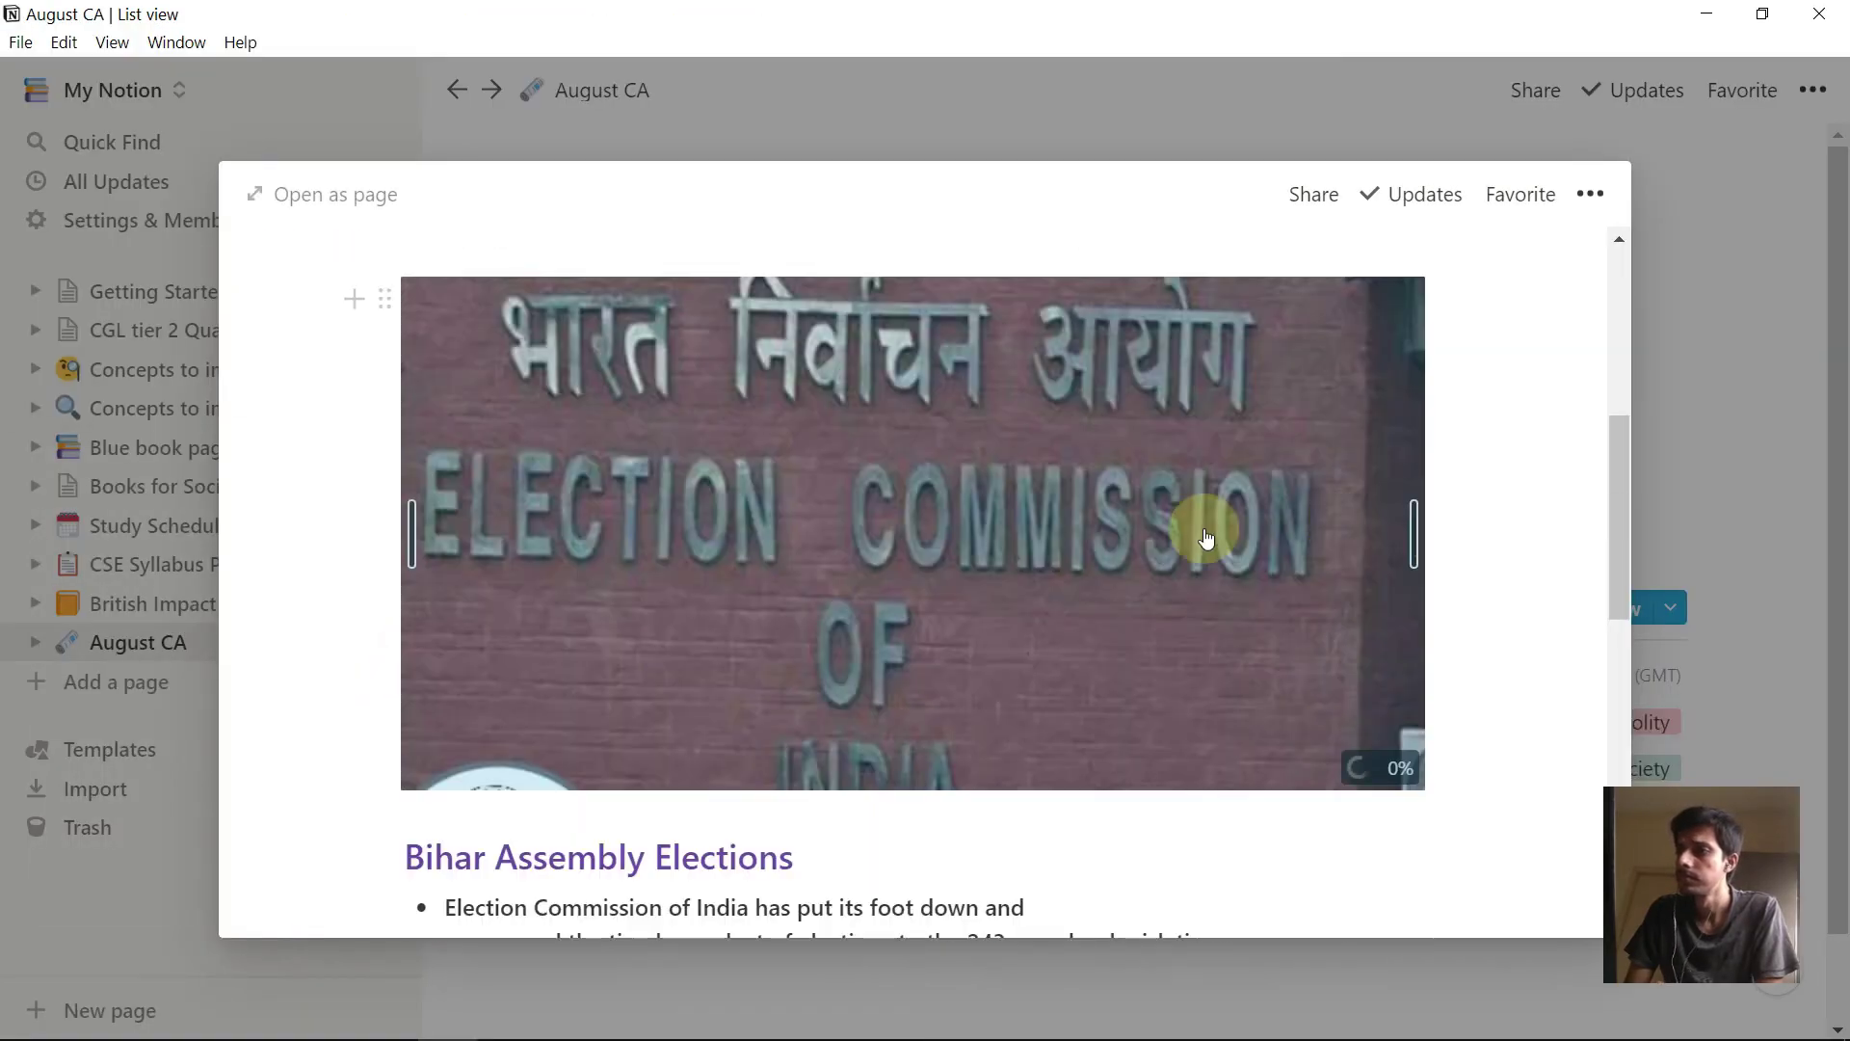
- Change the Elections in COVID Times note's icon to a speaker emoji found with the filter "vo", and close the note
{"action": "scroll", "coordinate": [916, 566], "scroll_direction": "up", "scroll_amount": 5}
{"action": "left_click", "coordinate": [439, 298]}
{"action": "left_click", "coordinate": [463, 424]}
{"action": "type", "text": "vo"}
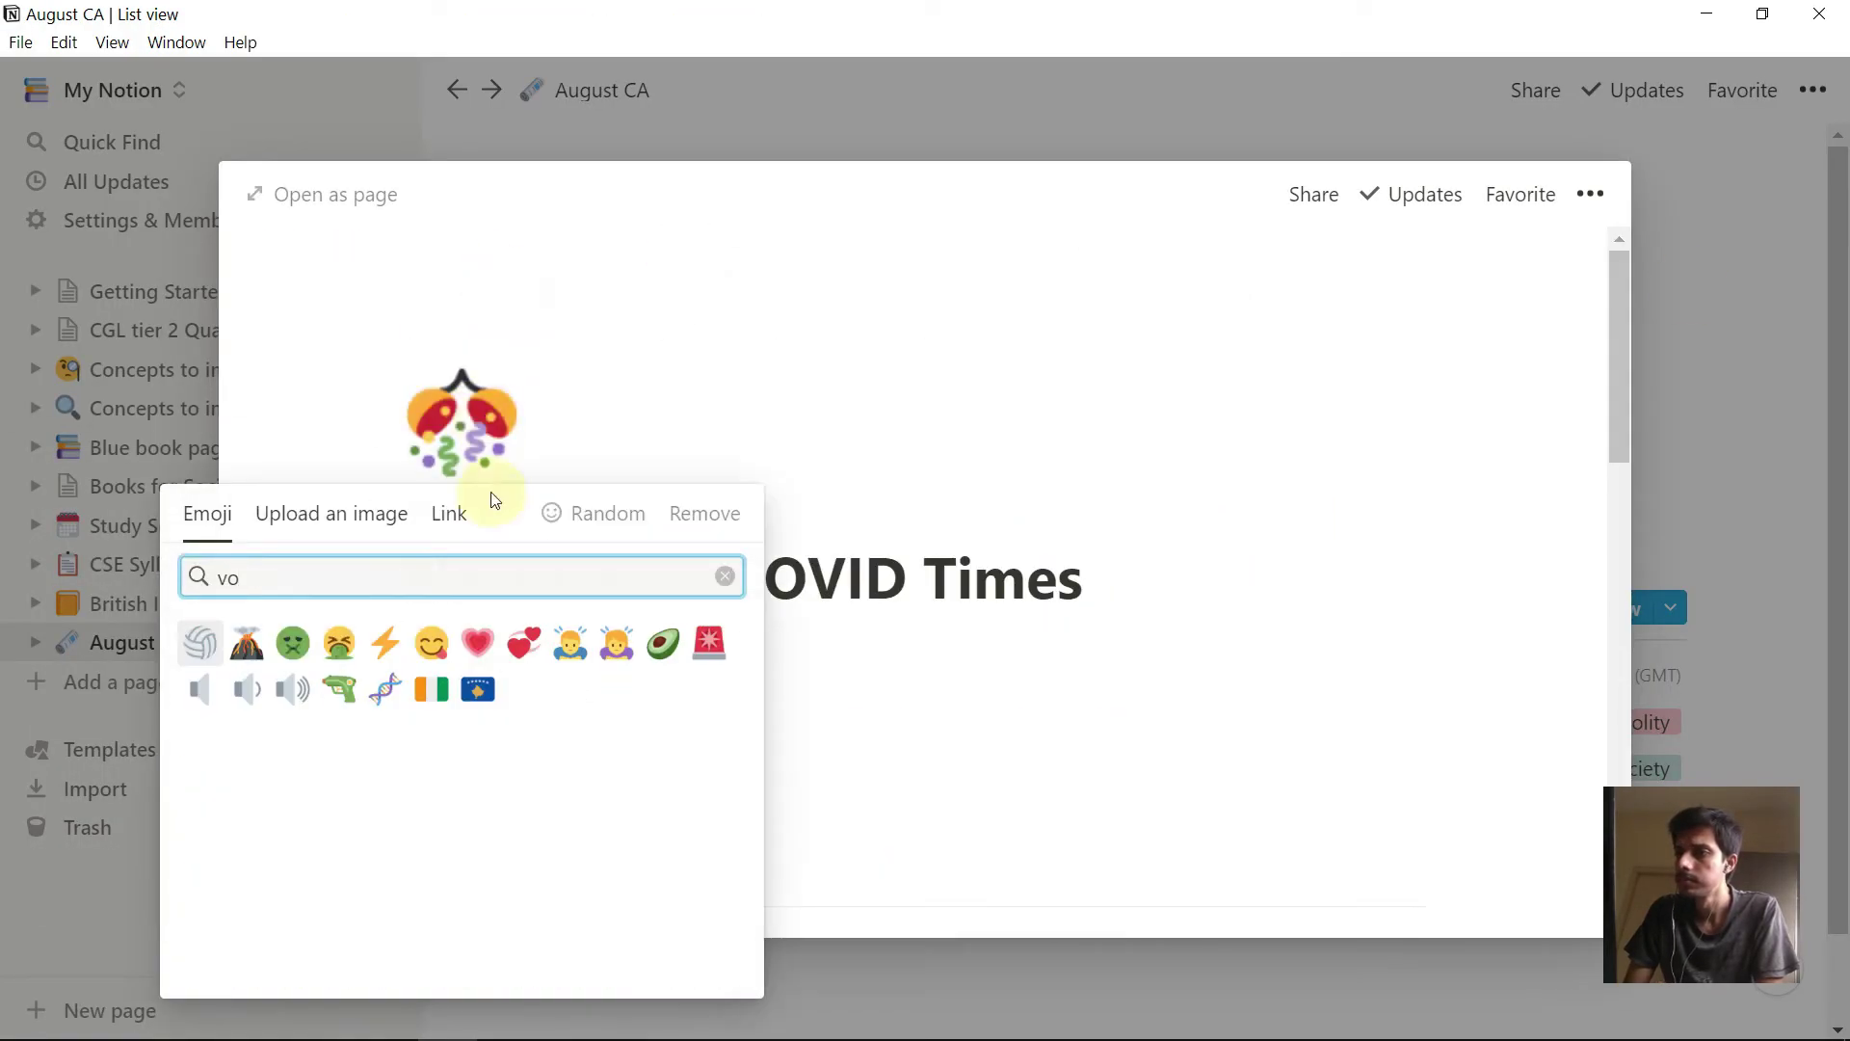
{"action": "left_click", "coordinate": [247, 688]}
{"action": "left_click", "coordinate": [1701, 413]}
- Search Unsplash for "newspaper" and set an old newspaper front-page photo as the August CA page cover
{"action": "left_click", "coordinate": [1330, 404]}
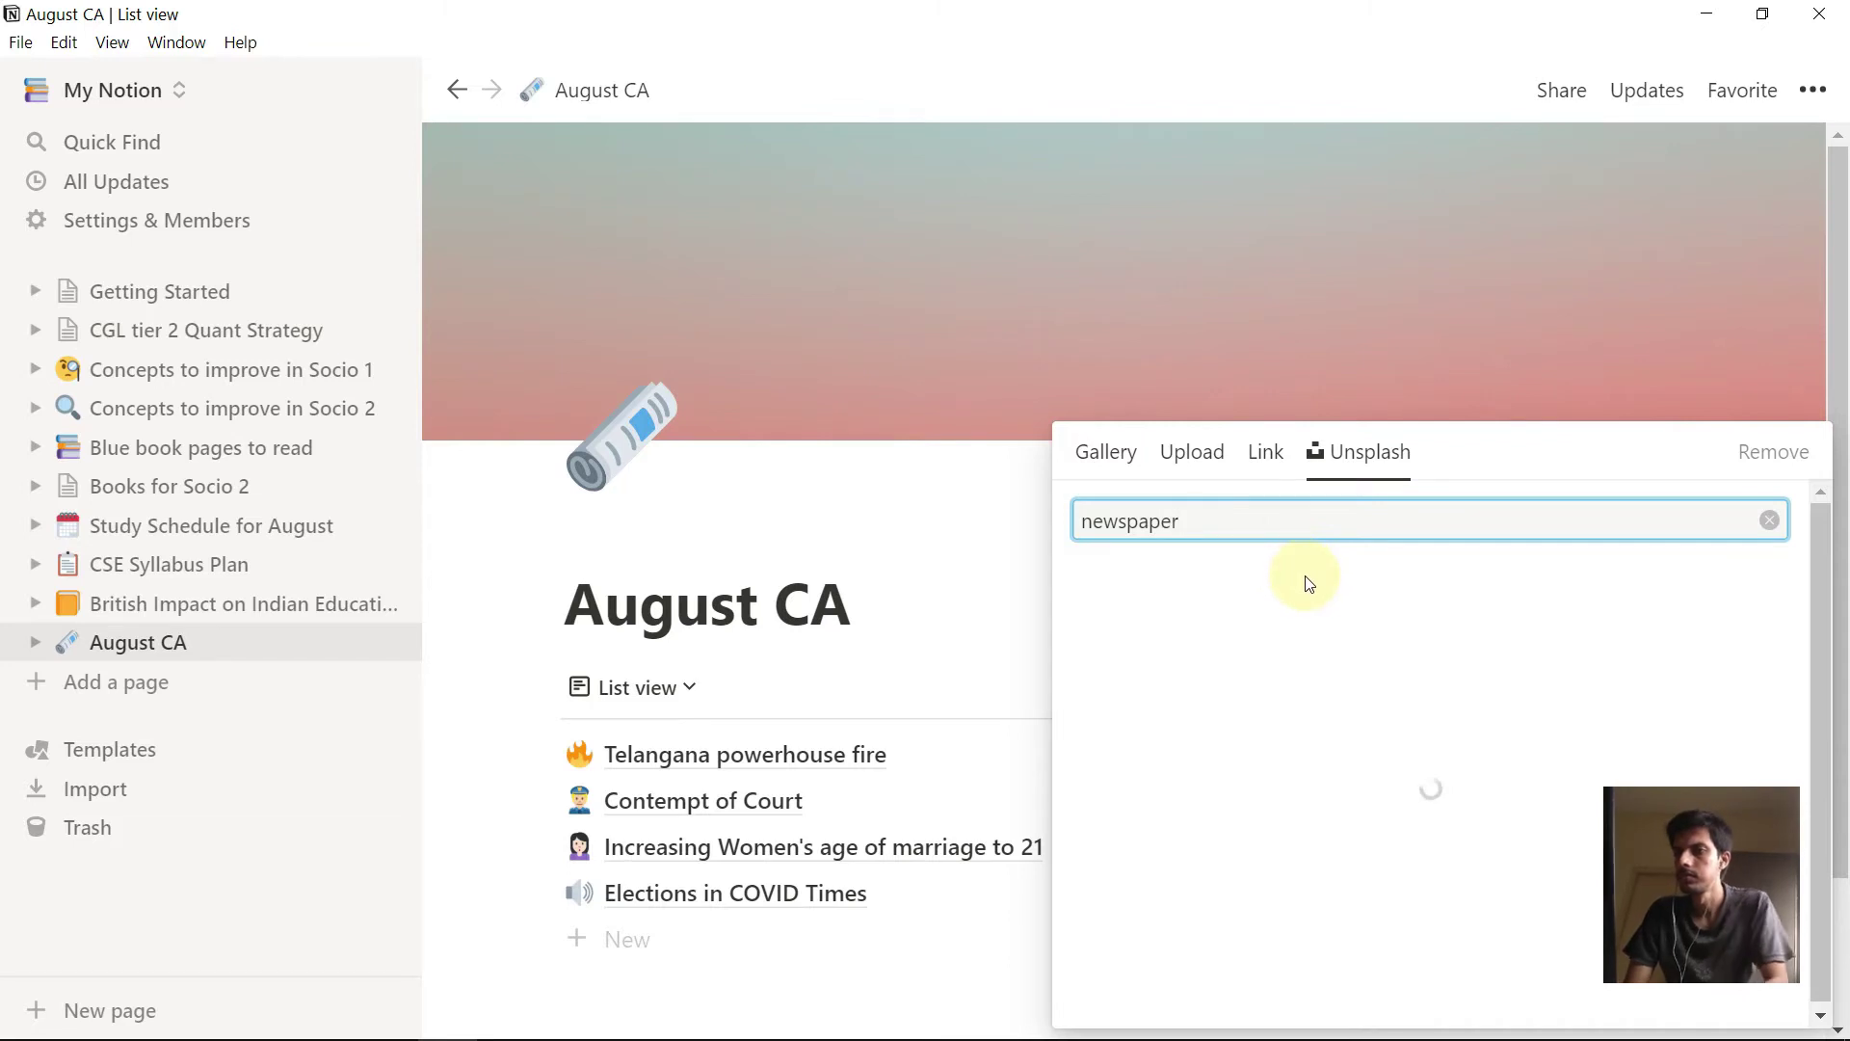
{"action": "key", "text": "XF86AudioLowerVolume"}
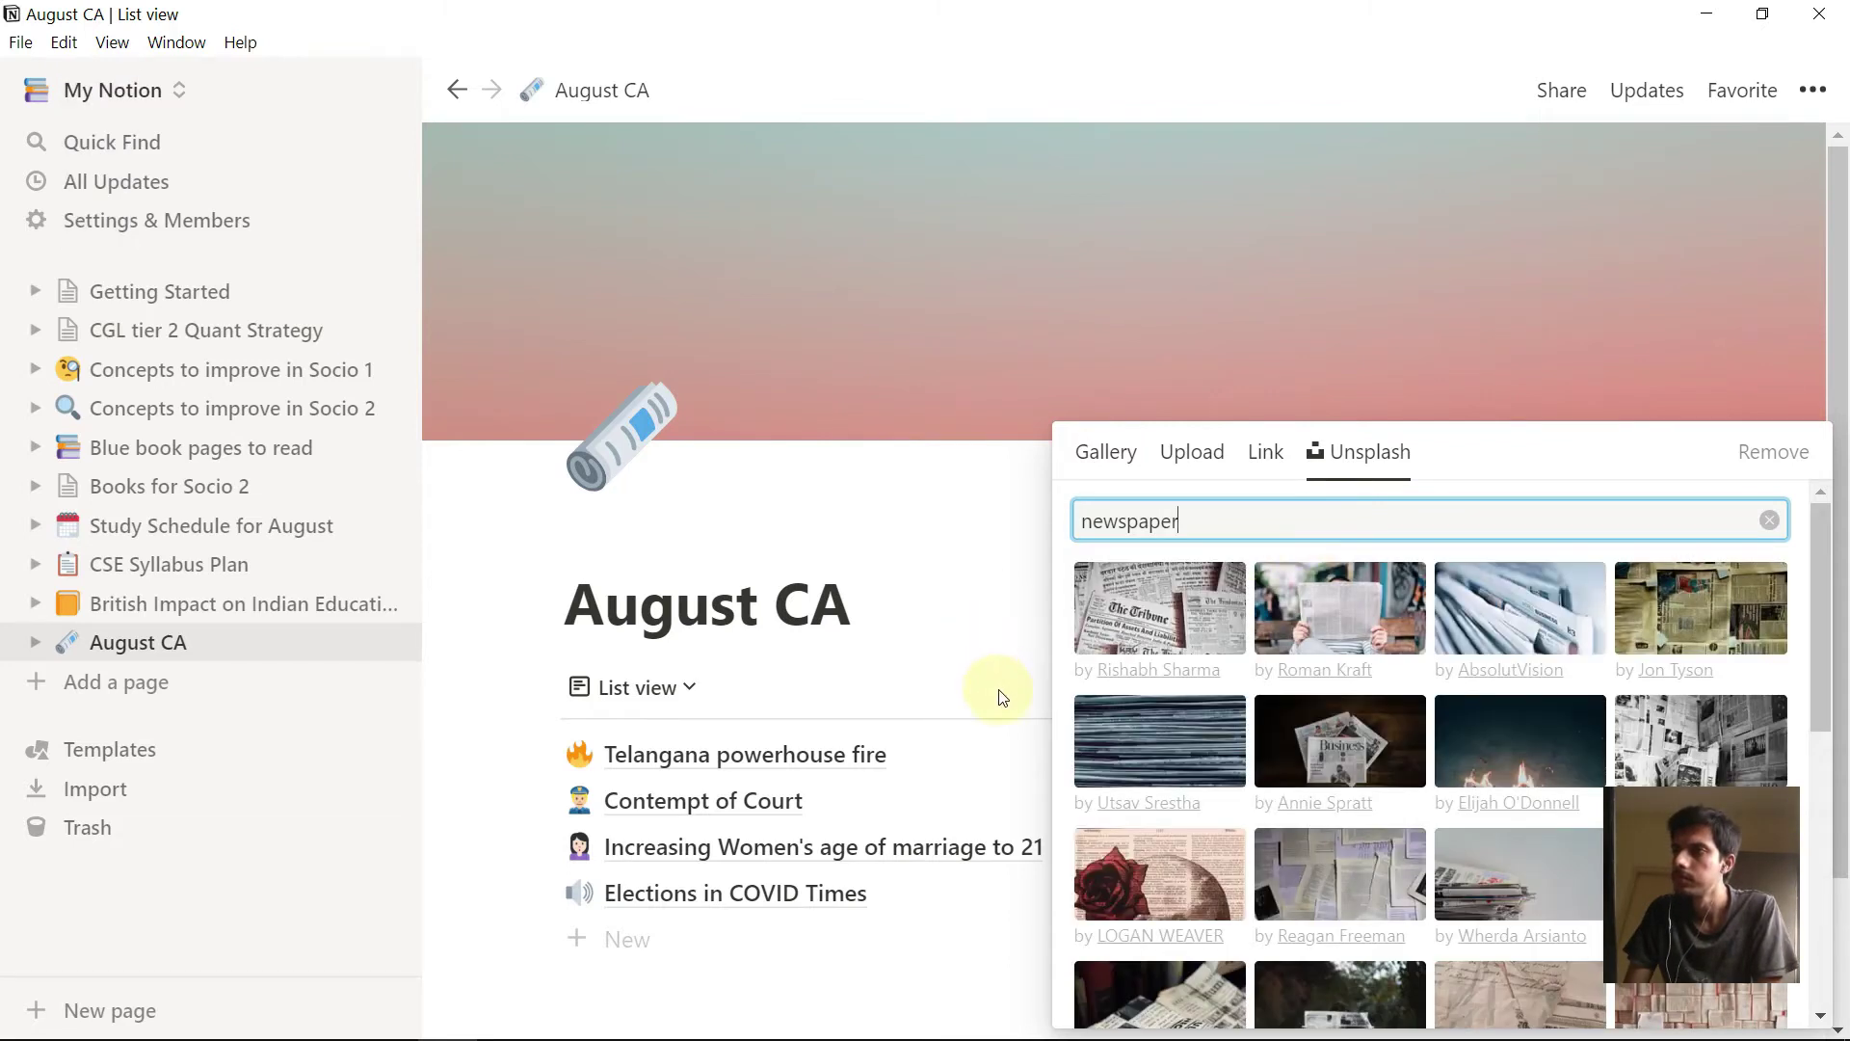
{"action": "scroll", "coordinate": [1195, 761], "scroll_direction": "down", "scroll_amount": 2}
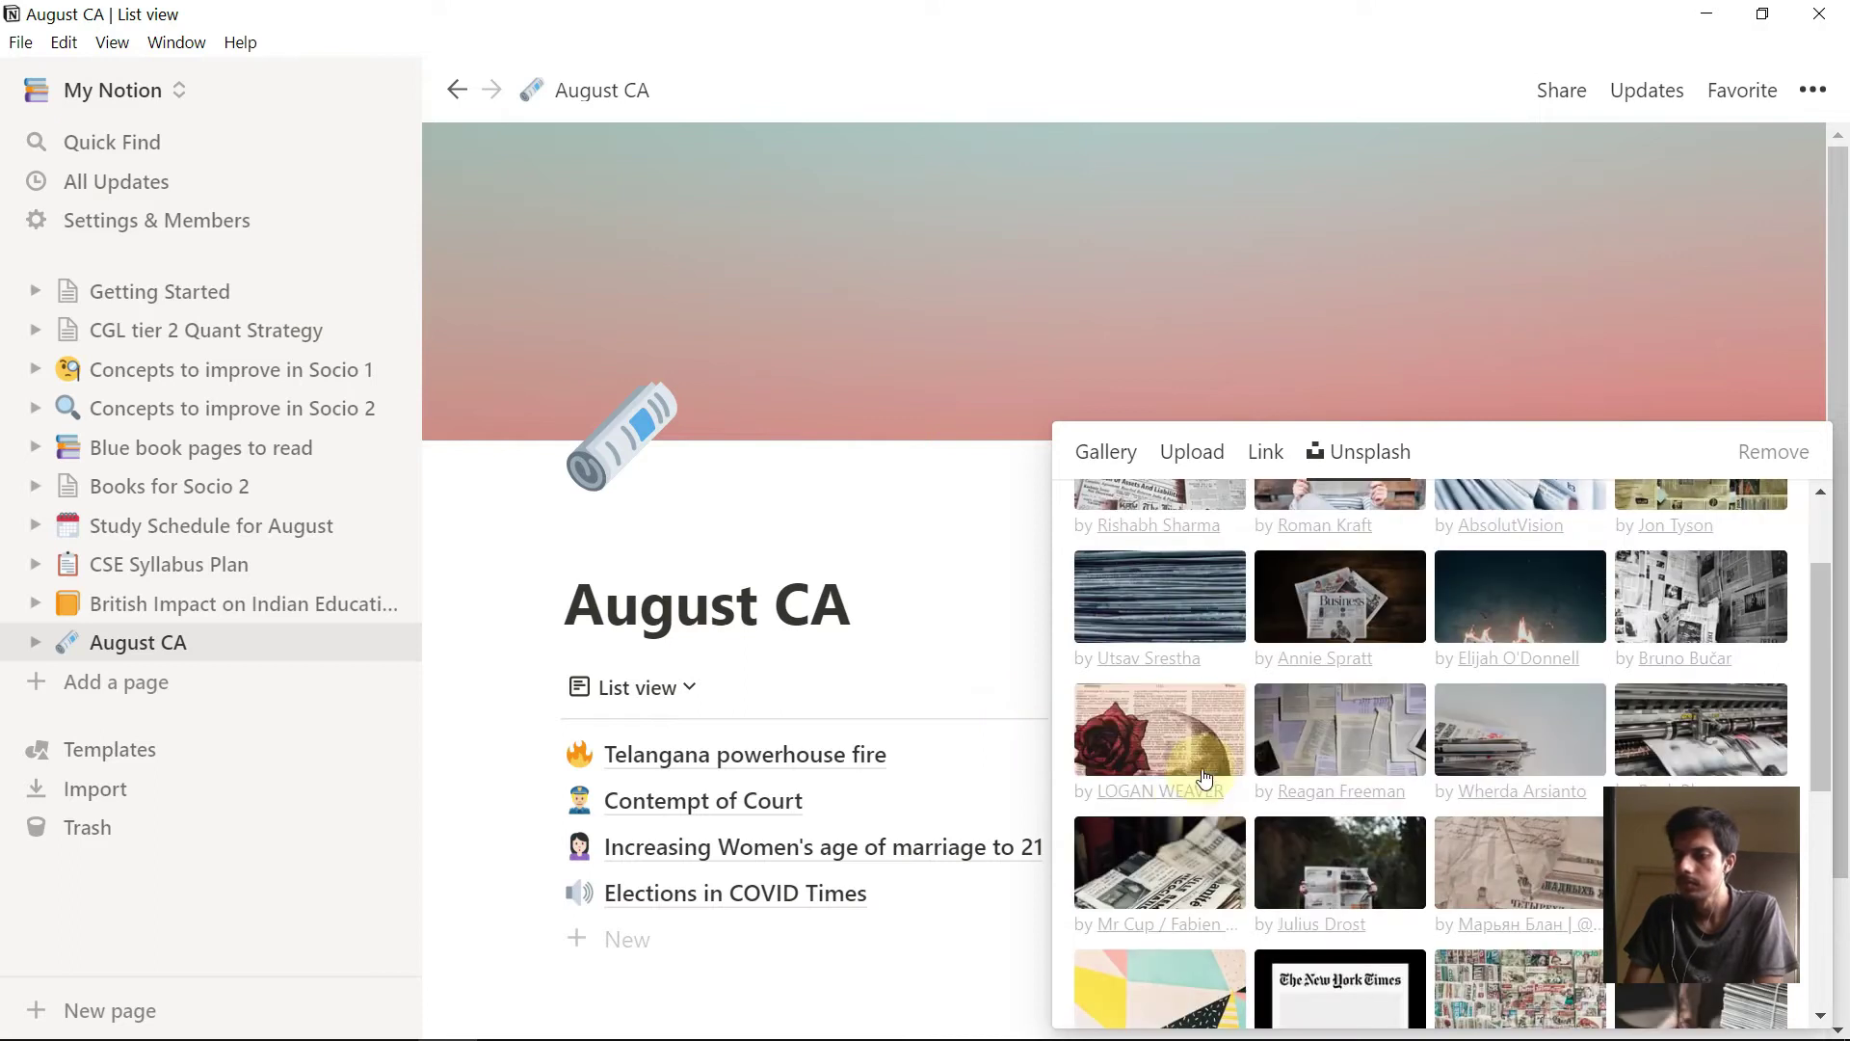
{"action": "scroll", "coordinate": [1189, 802], "scroll_direction": "down", "scroll_amount": 1}
{"action": "scroll", "coordinate": [1234, 867], "scroll_direction": "up", "scroll_amount": 3}
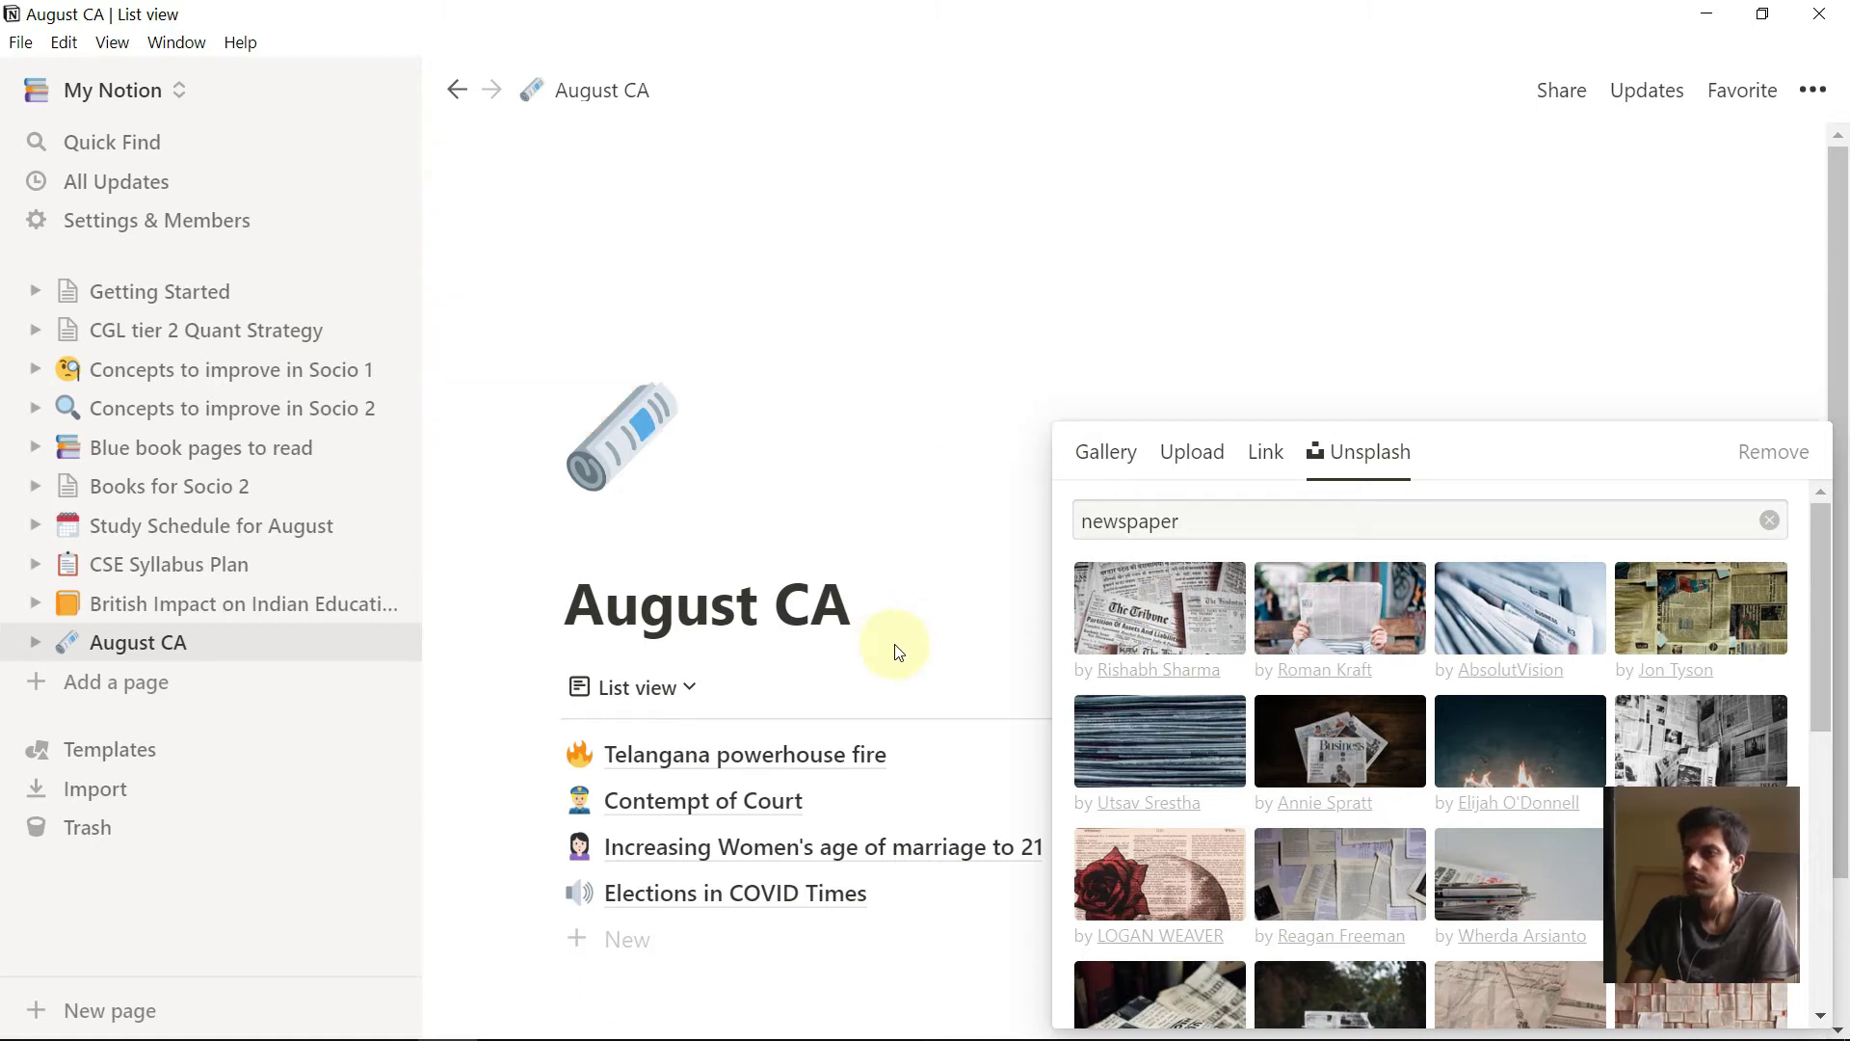
{"action": "left_click", "coordinate": [1007, 297]}
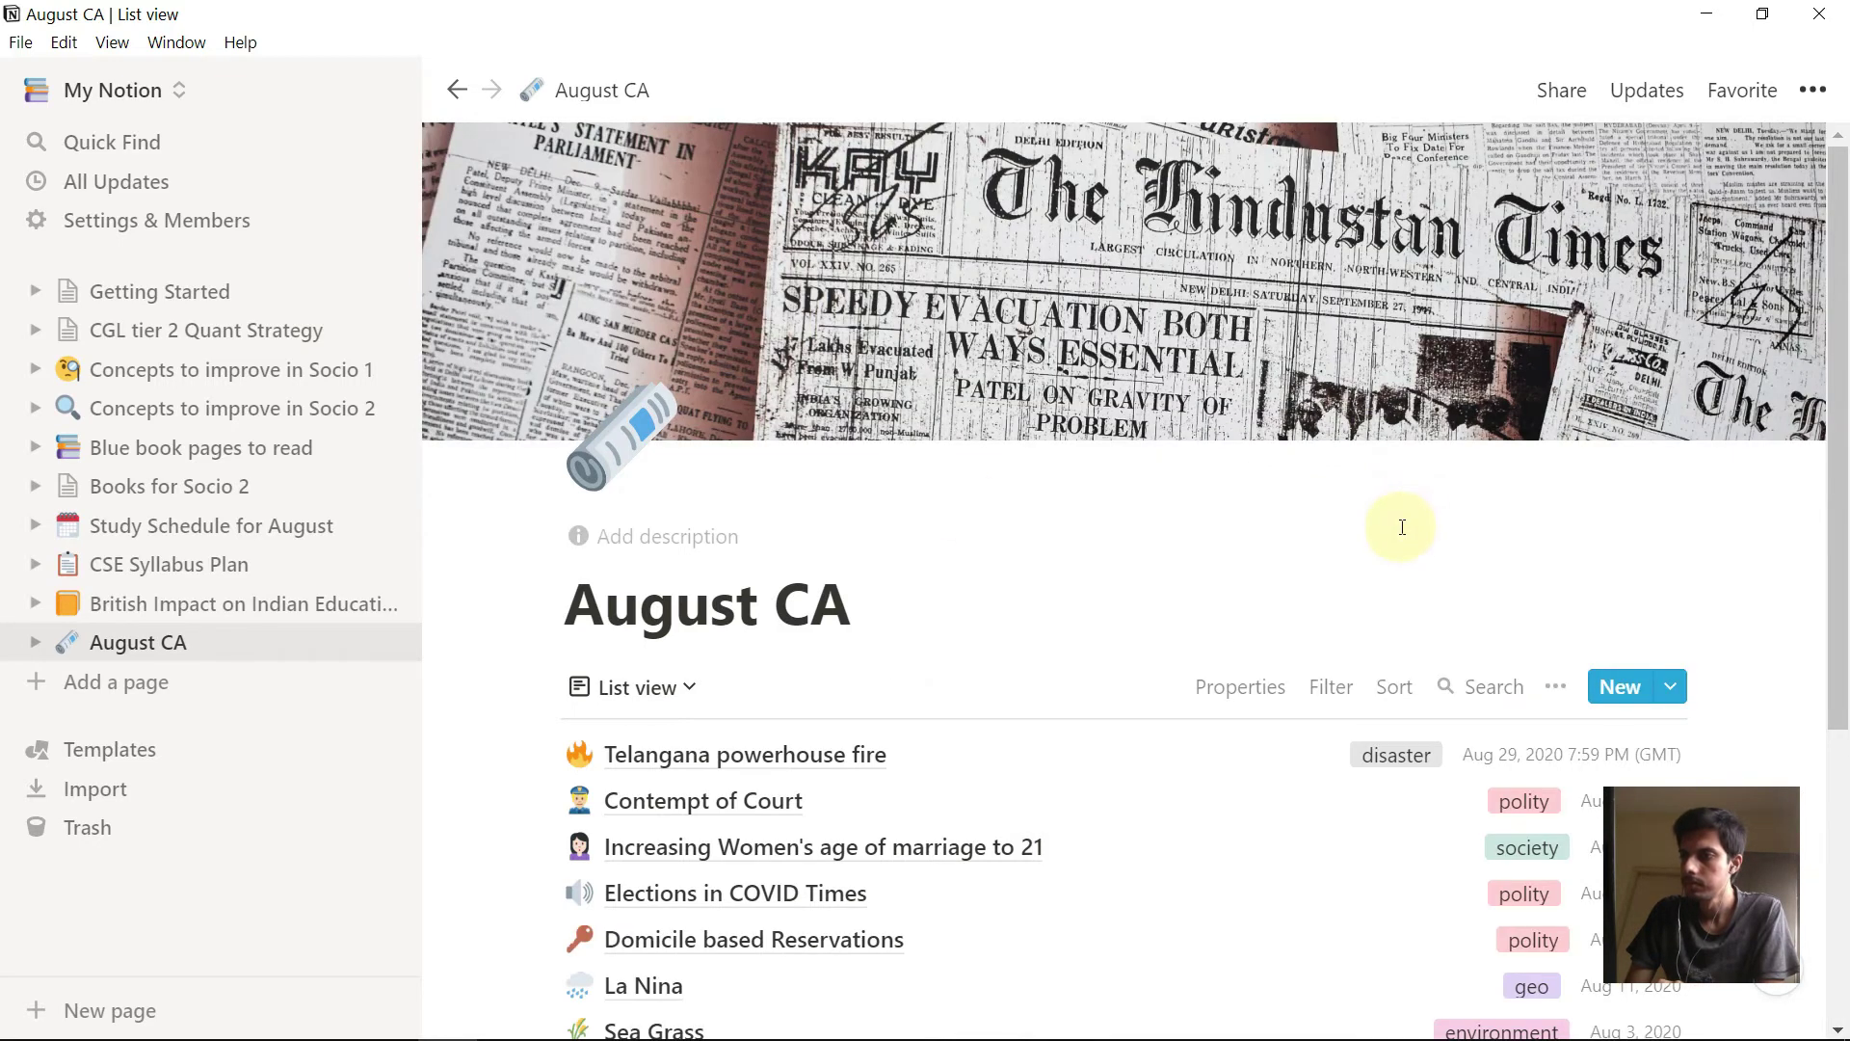
- Add a Calendar view to the August CA database
{"action": "scroll", "coordinate": [1402, 528], "scroll_direction": "down", "scroll_amount": 3}
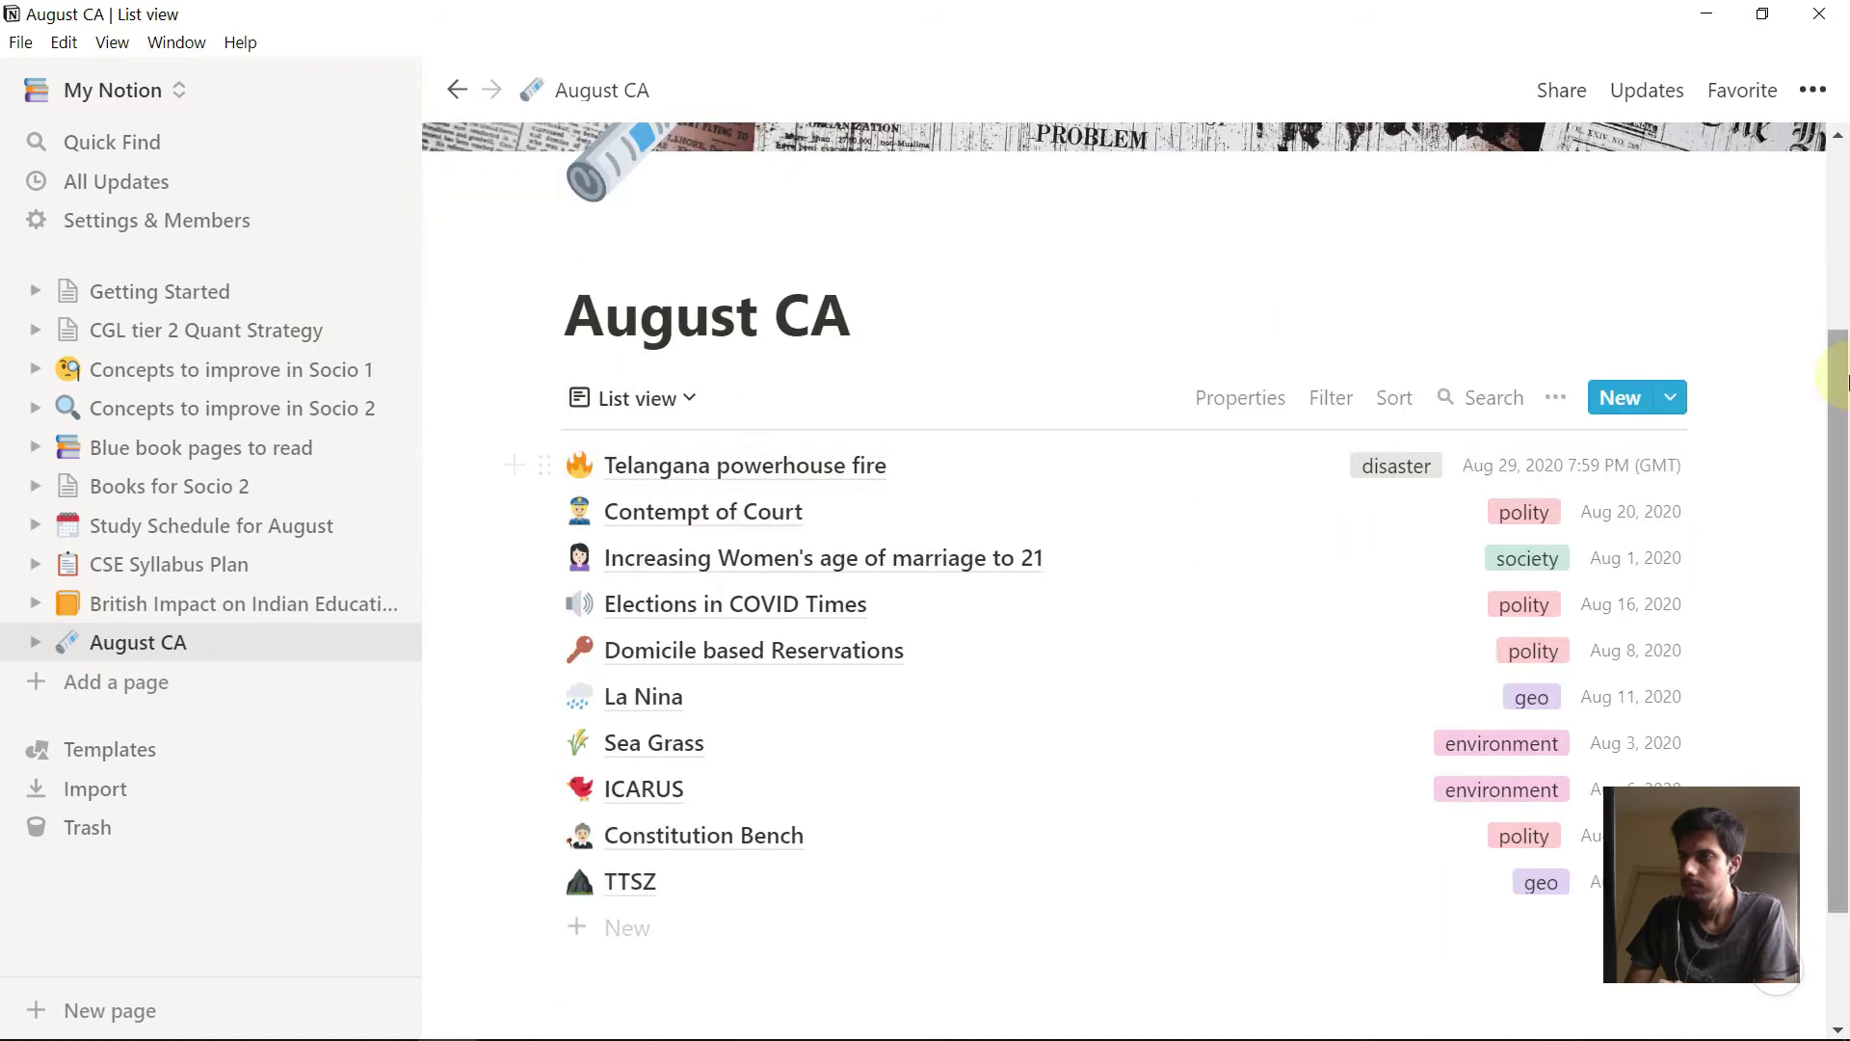
{"action": "left_click_drag", "start_coordinate": [1841, 424], "coordinate": [1838, 365]}
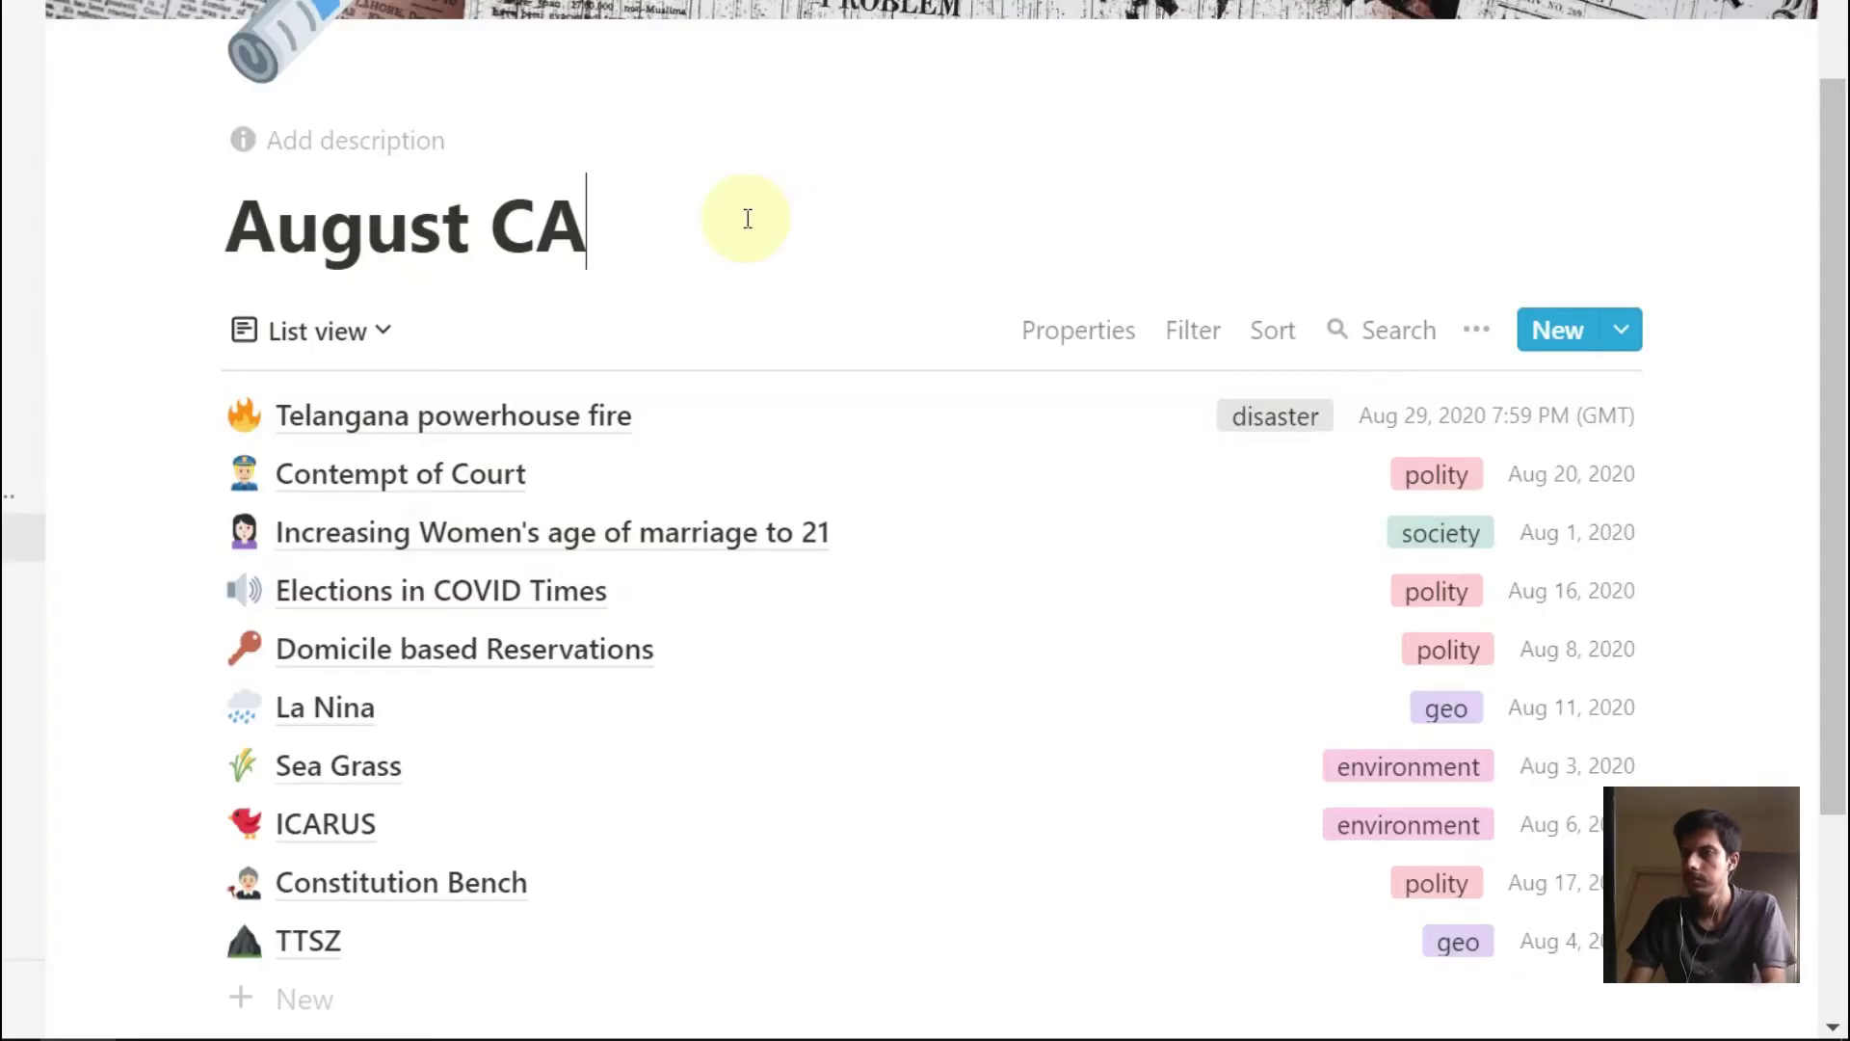
{"action": "left_click", "coordinate": [327, 349]}
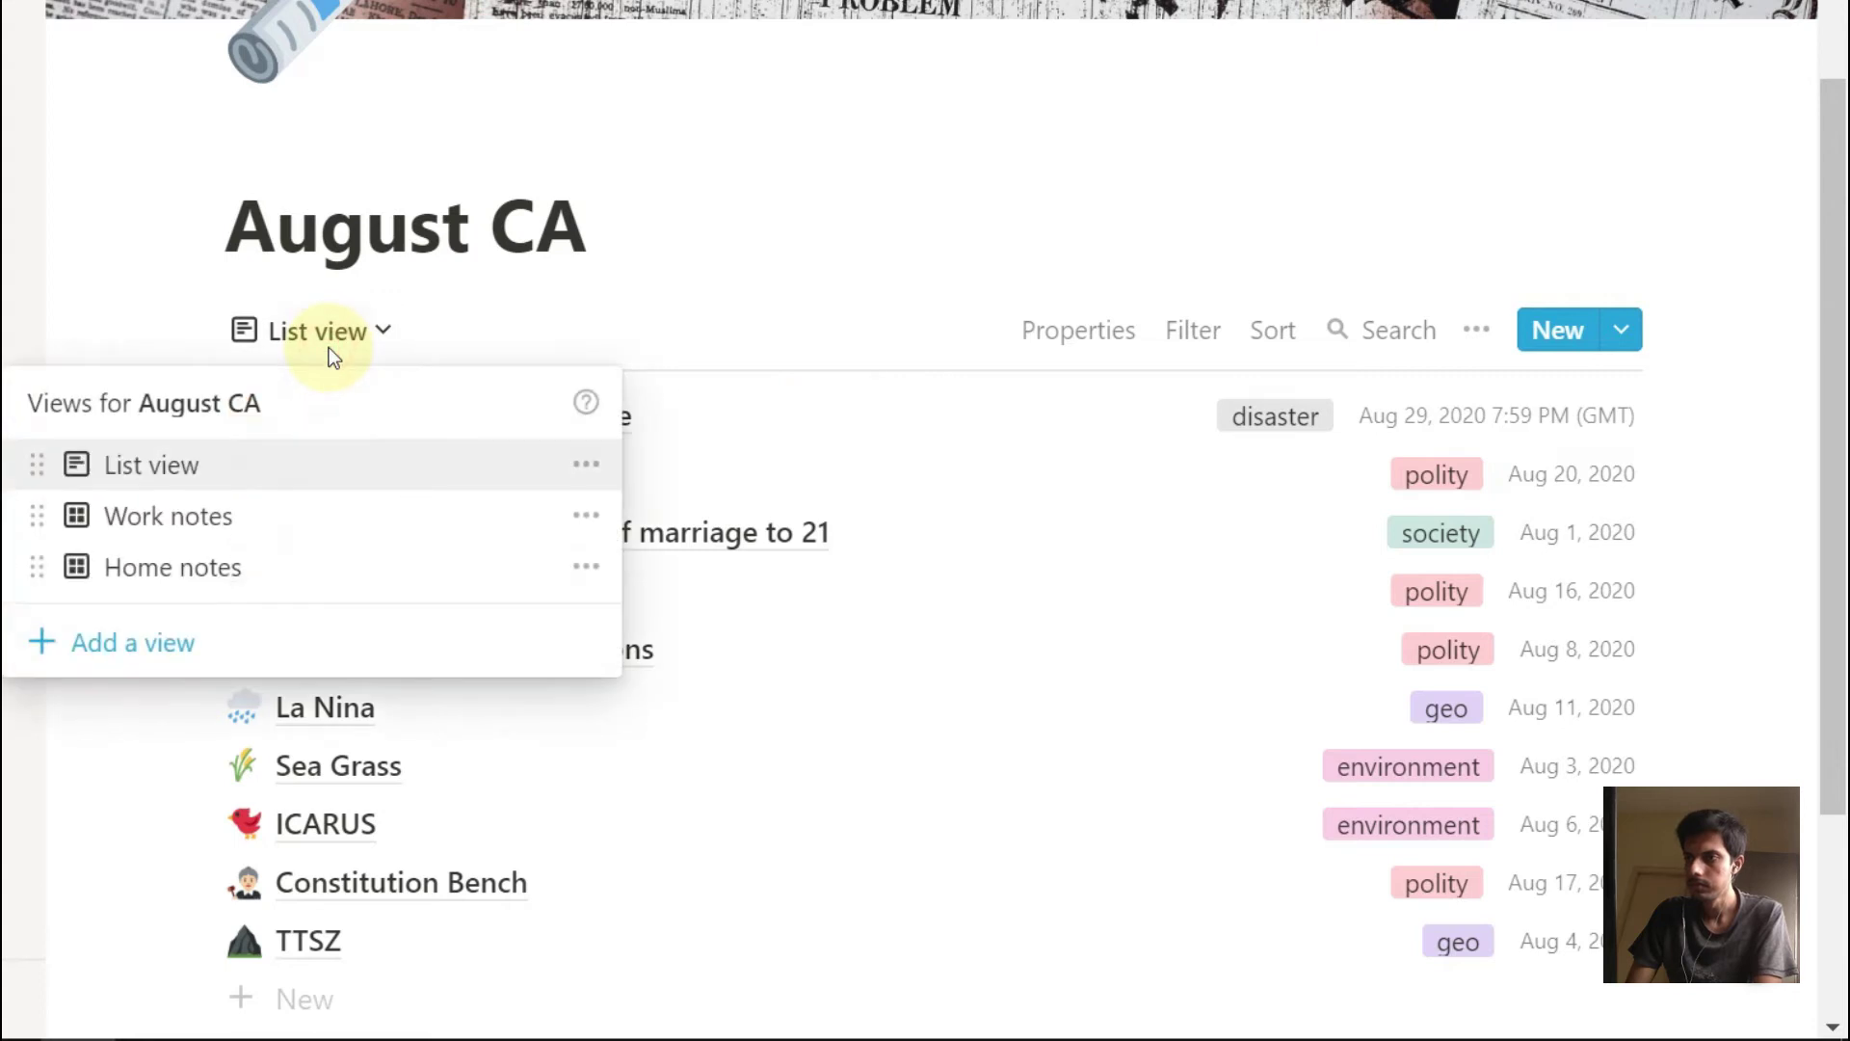
{"action": "left_click", "coordinate": [211, 648]}
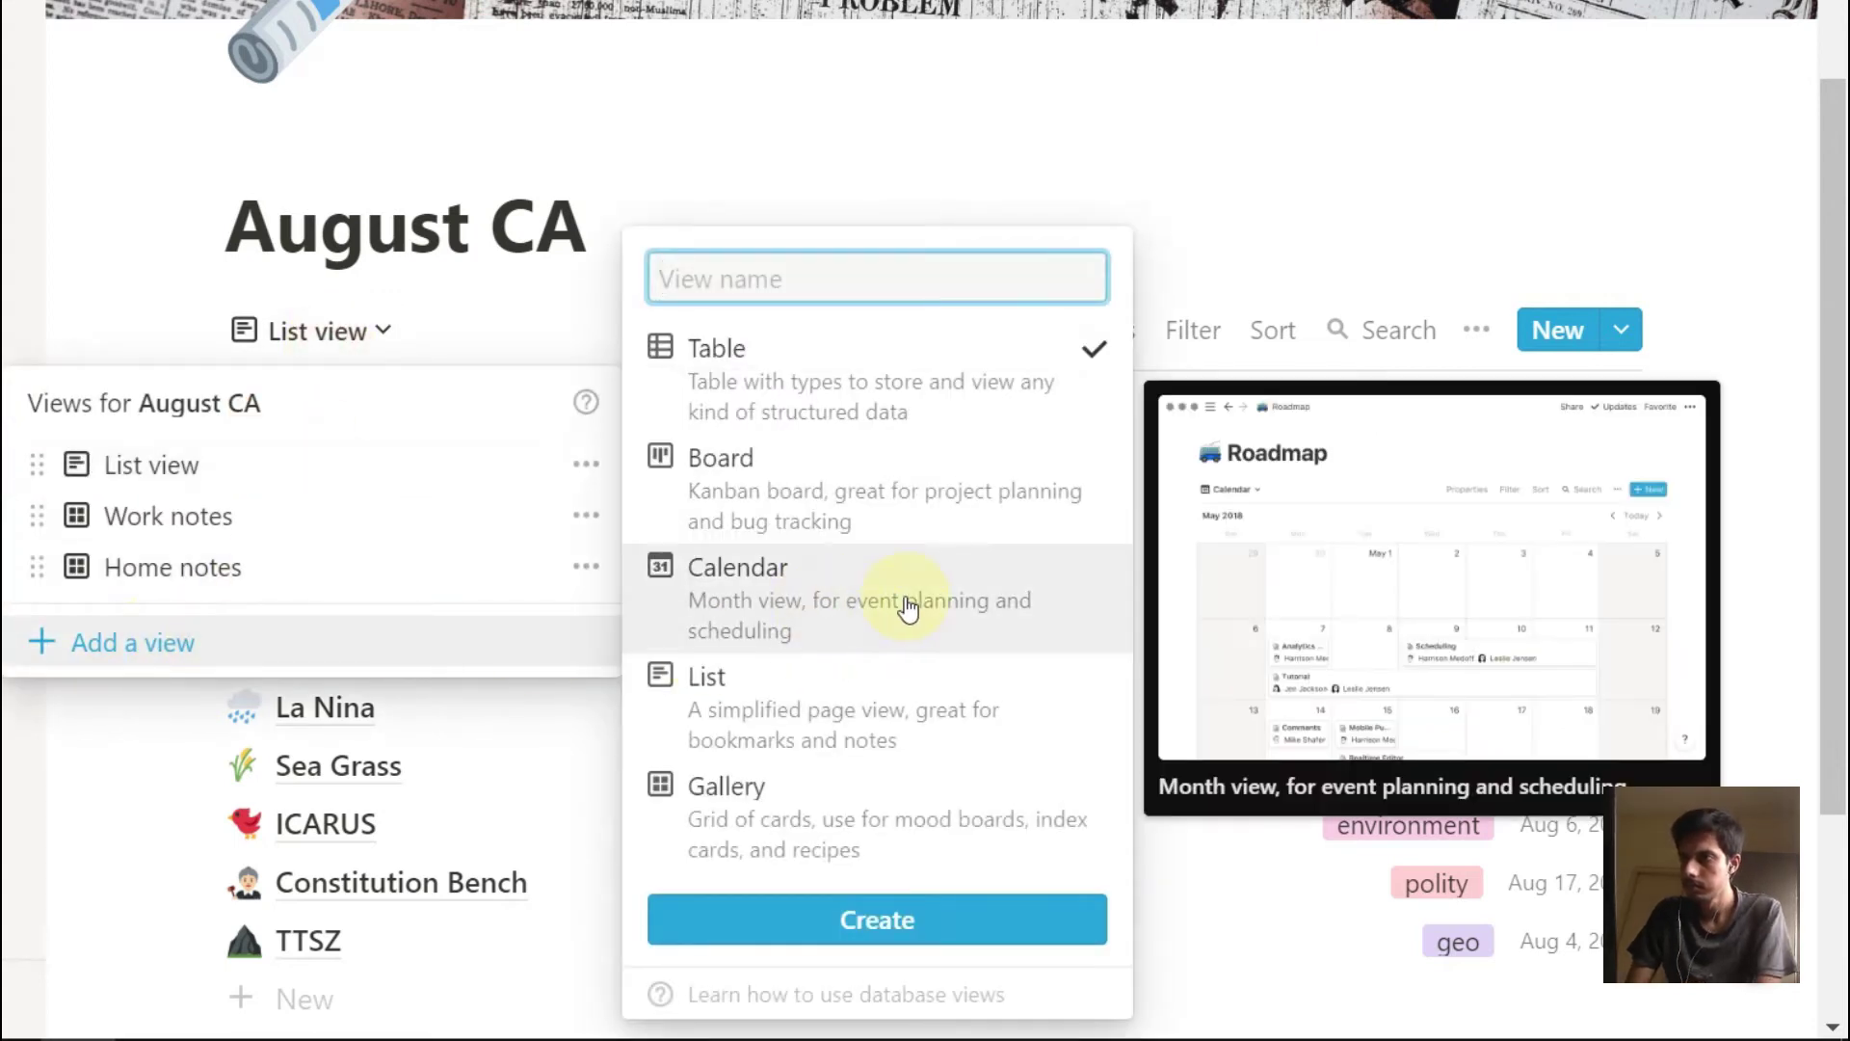
{"action": "left_click", "coordinate": [902, 607]}
- Look through the August 2020 calendar and review the "Increasing Women's age of marriage to 21" note
{"action": "scroll", "coordinate": [1721, 194], "scroll_direction": "down", "scroll_amount": 2}
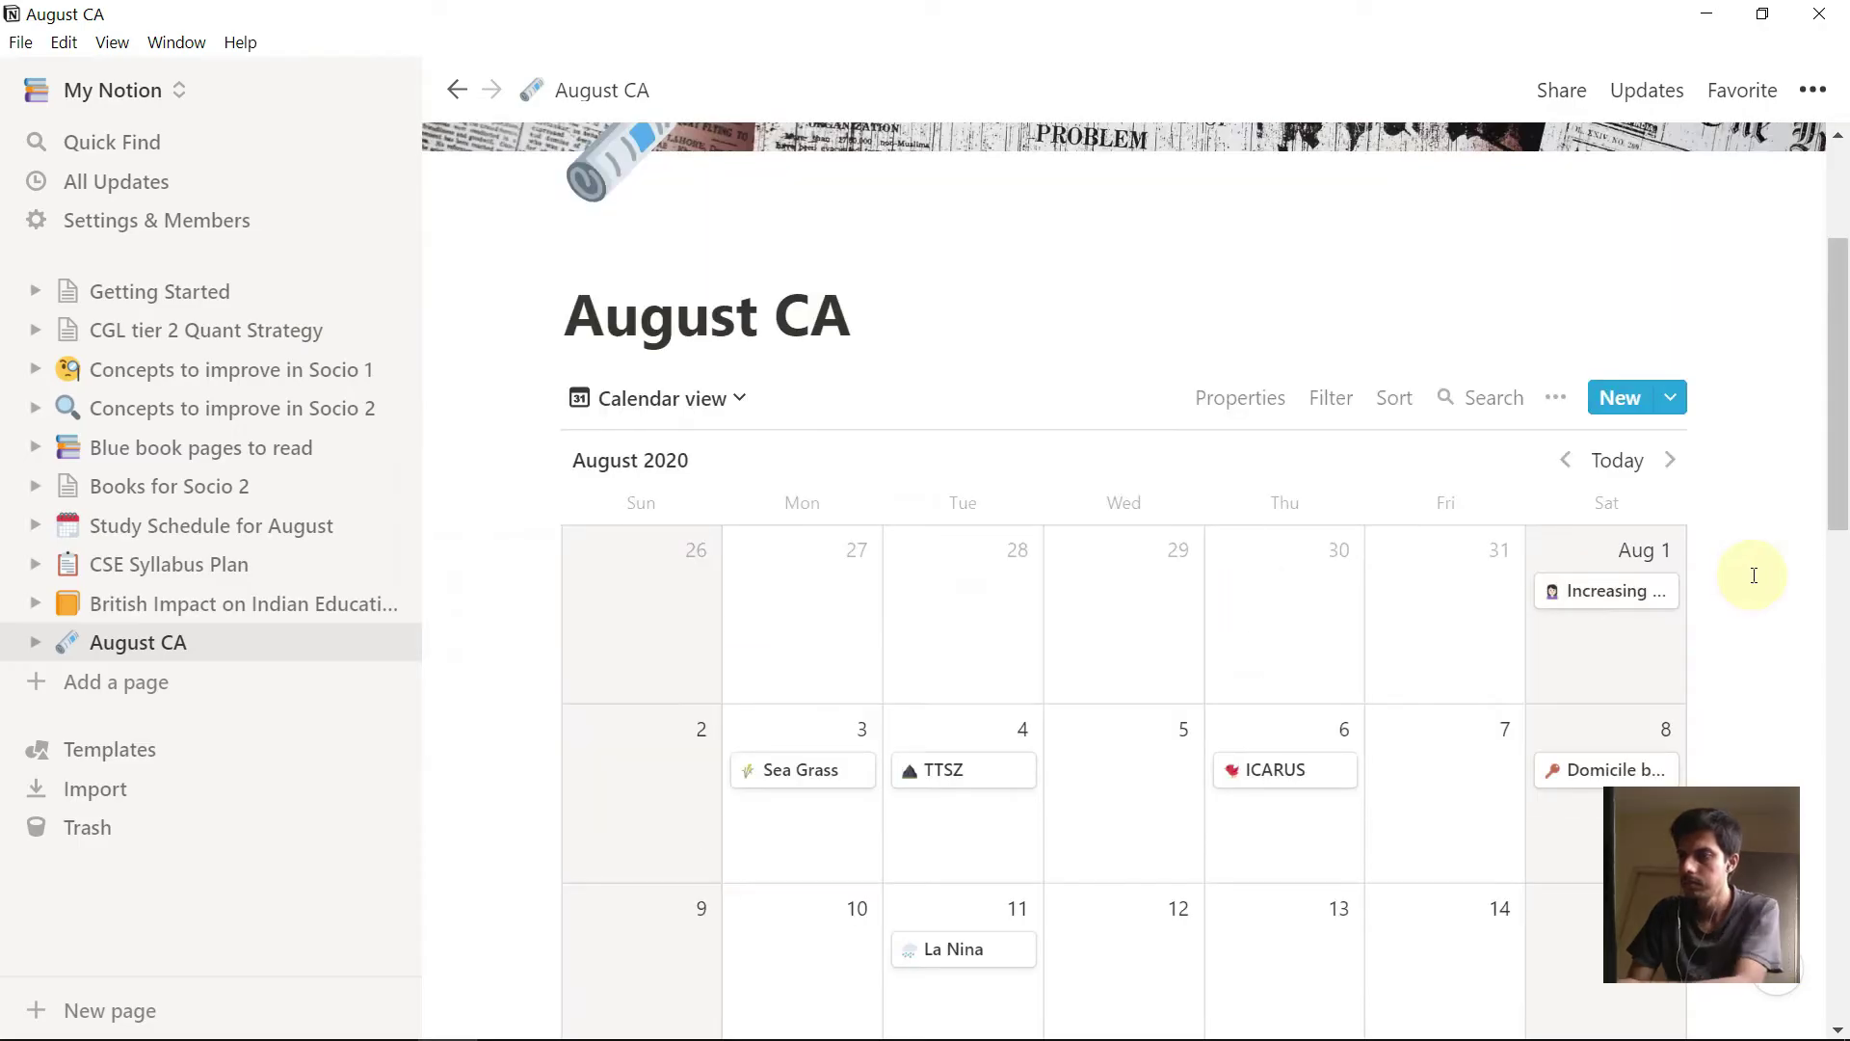
{"action": "scroll", "coordinate": [1754, 575], "scroll_direction": "down", "scroll_amount": 2}
{"action": "scroll", "coordinate": [1758, 575], "scroll_direction": "down", "scroll_amount": 2}
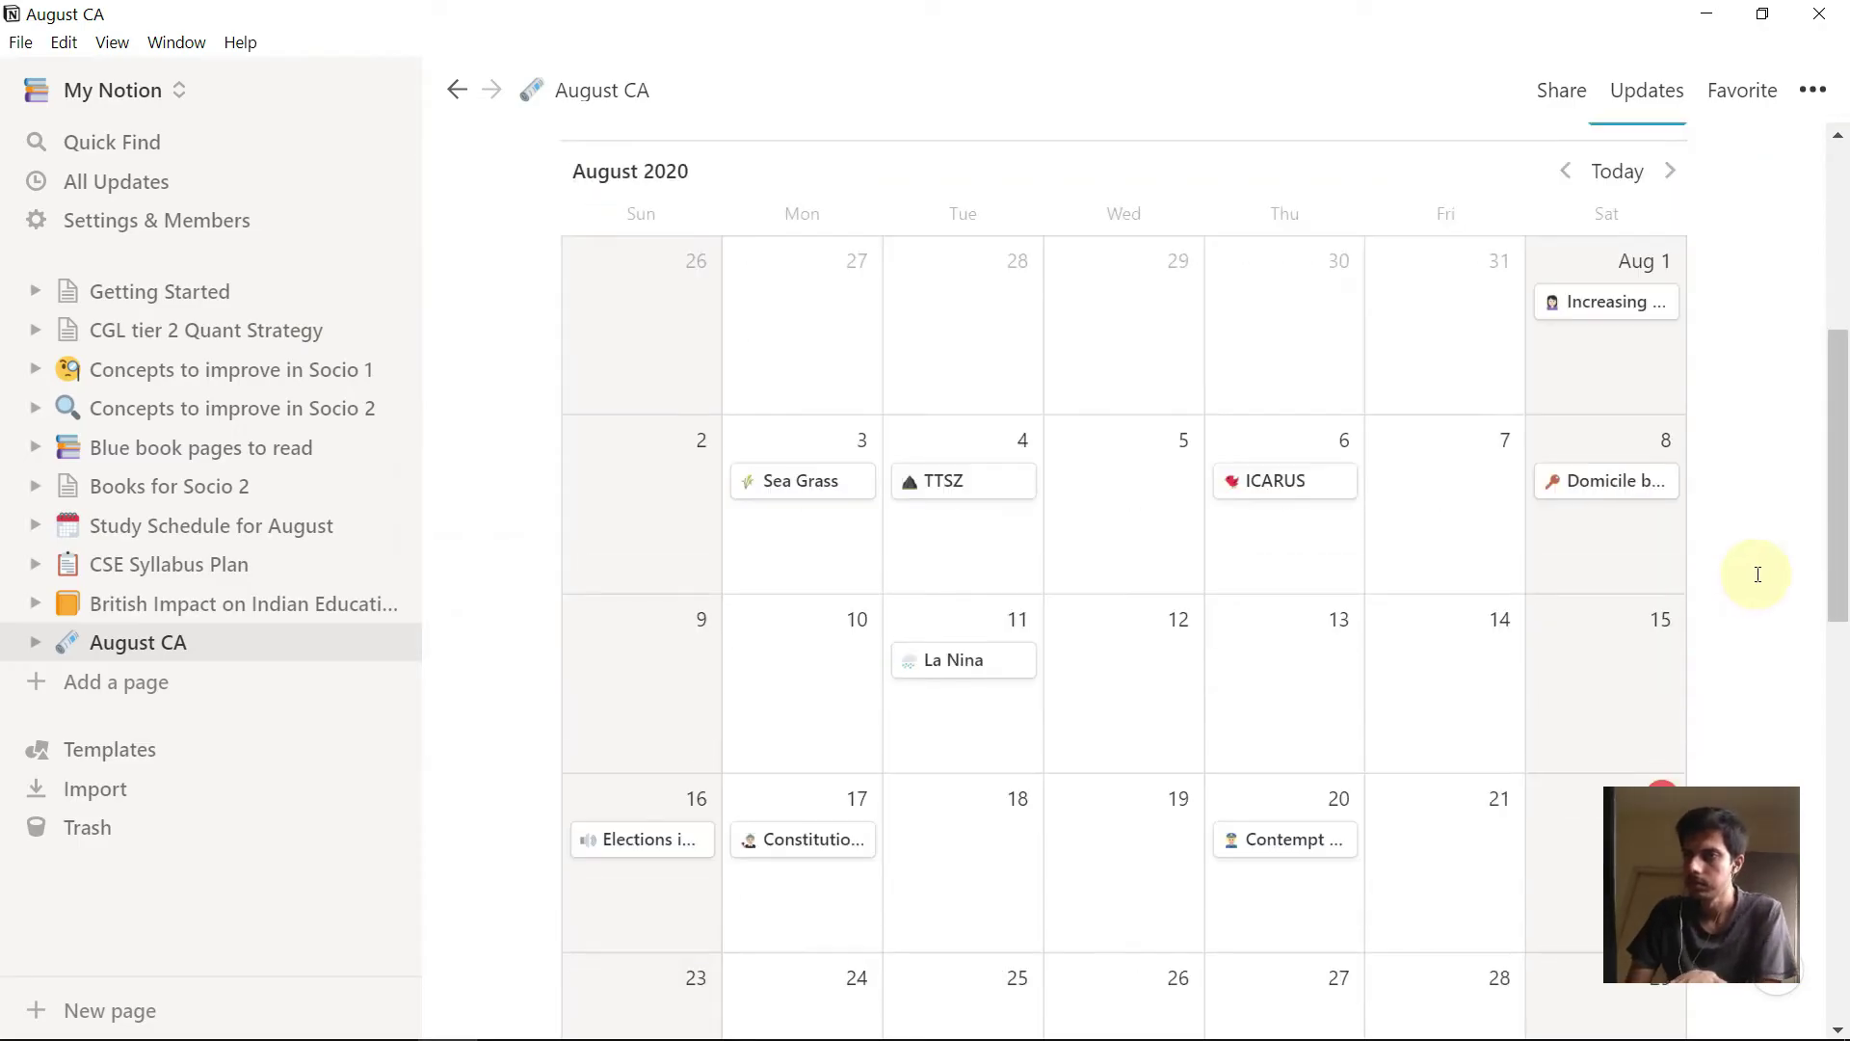
{"action": "scroll", "coordinate": [1757, 574], "scroll_direction": "down", "scroll_amount": 2}
{"action": "scroll", "coordinate": [1673, 426], "scroll_direction": "up", "scroll_amount": 2}
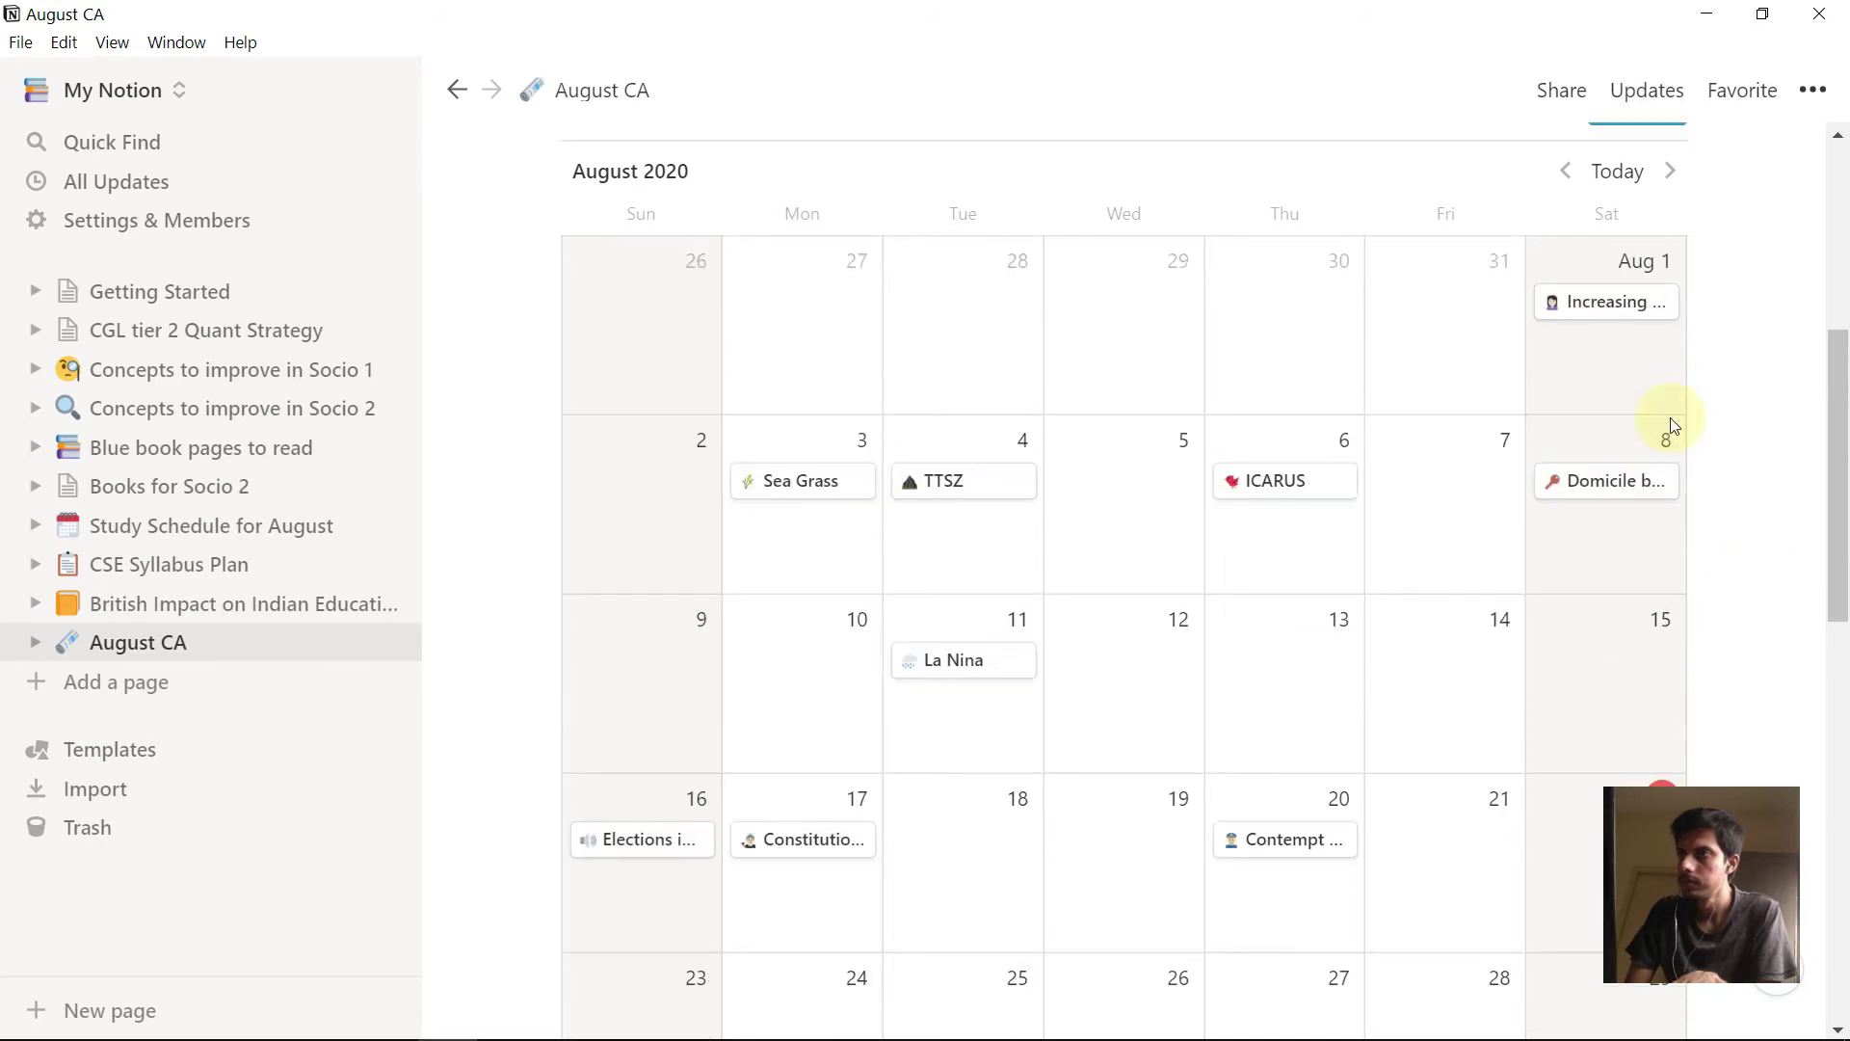
{"action": "left_click", "coordinate": [1608, 306]}
{"action": "scroll", "coordinate": [905, 616], "scroll_direction": "down", "scroll_amount": 5}
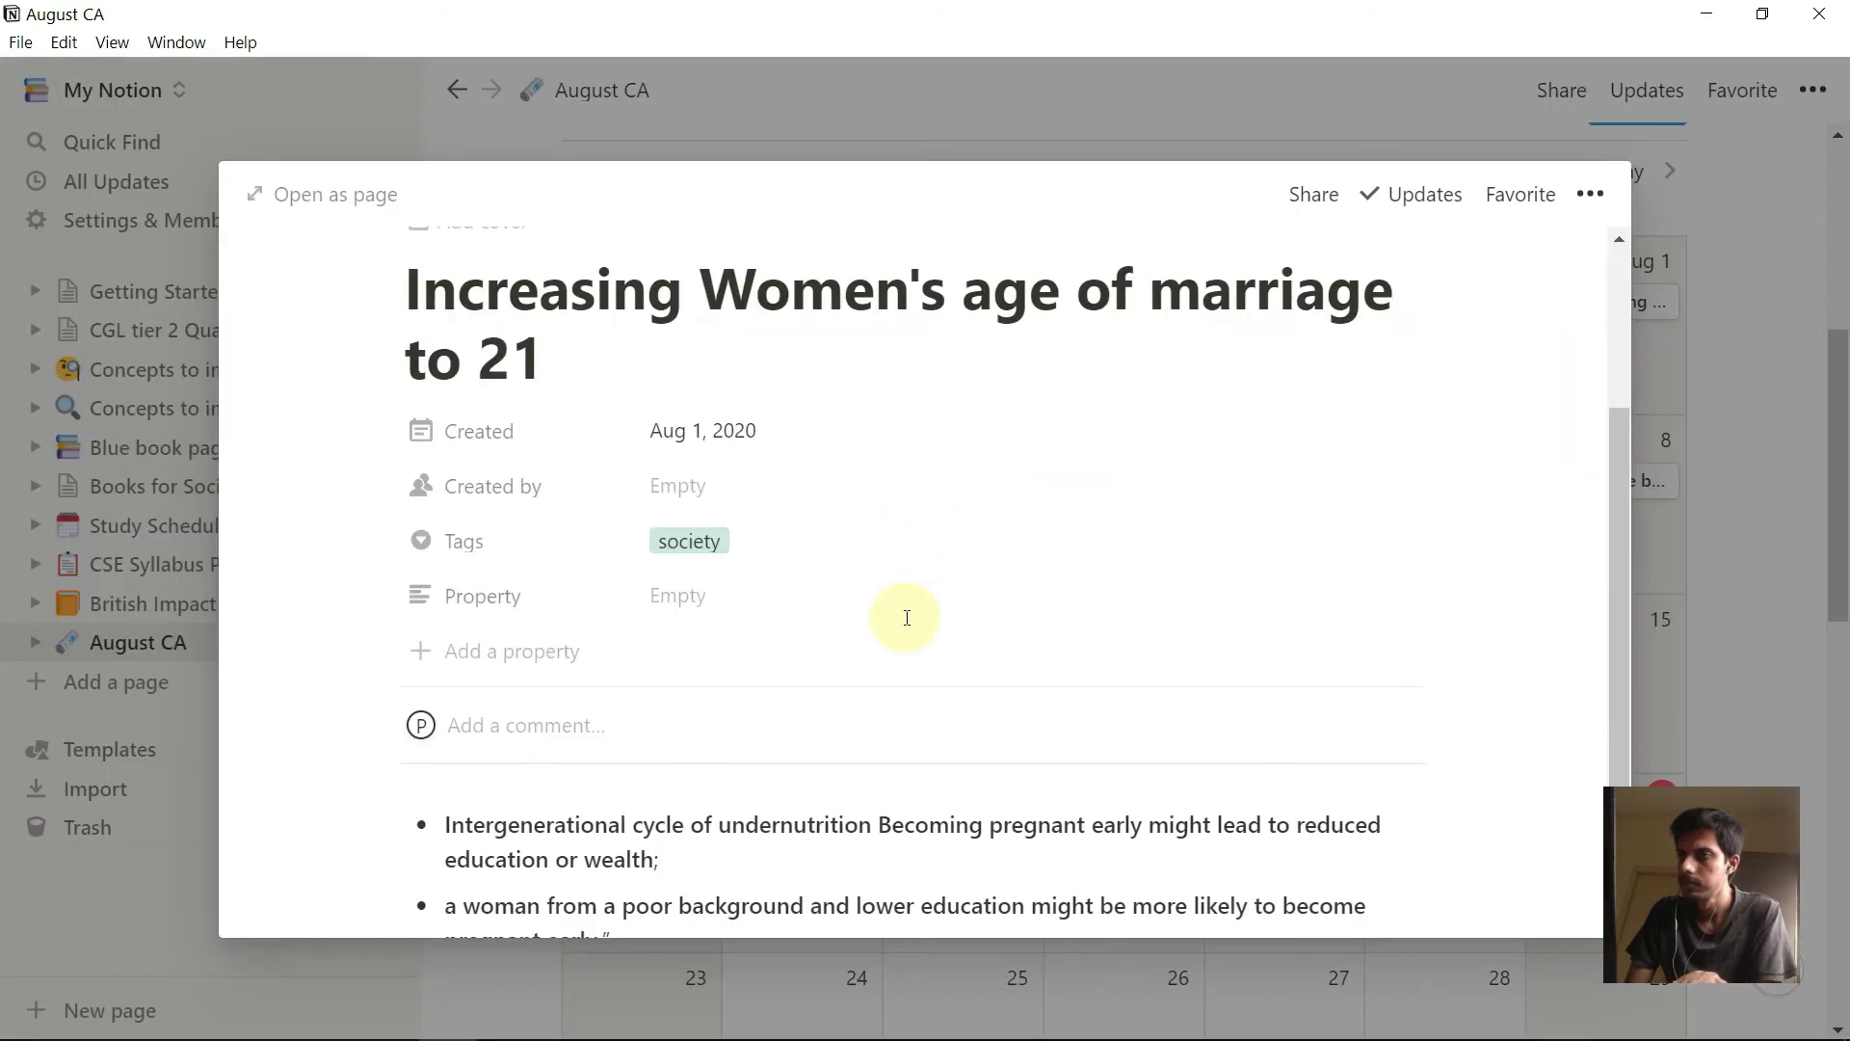
{"action": "scroll", "coordinate": [1543, 478], "scroll_direction": "up", "scroll_amount": 5}
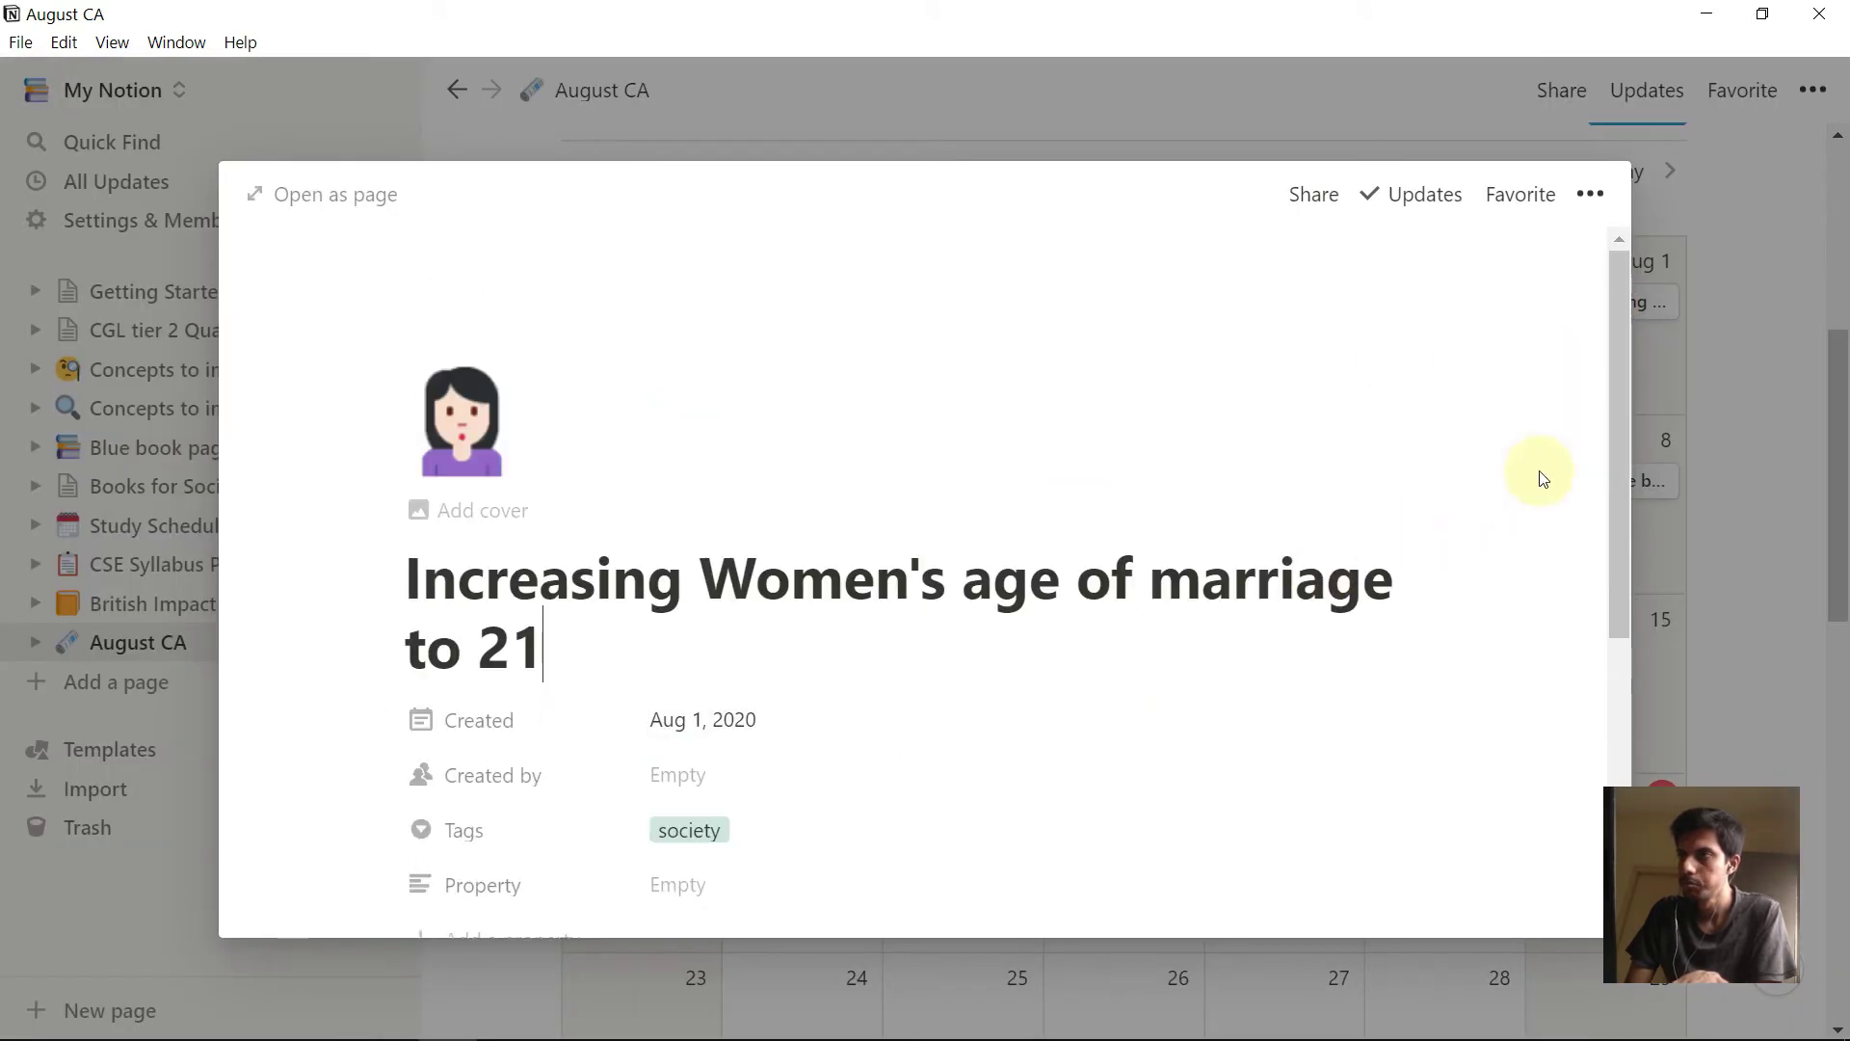
{"action": "left_click", "coordinate": [1683, 391]}
- Open the ICARUS note from the calendar and read through its contents
{"action": "left_click", "coordinate": [1253, 494]}
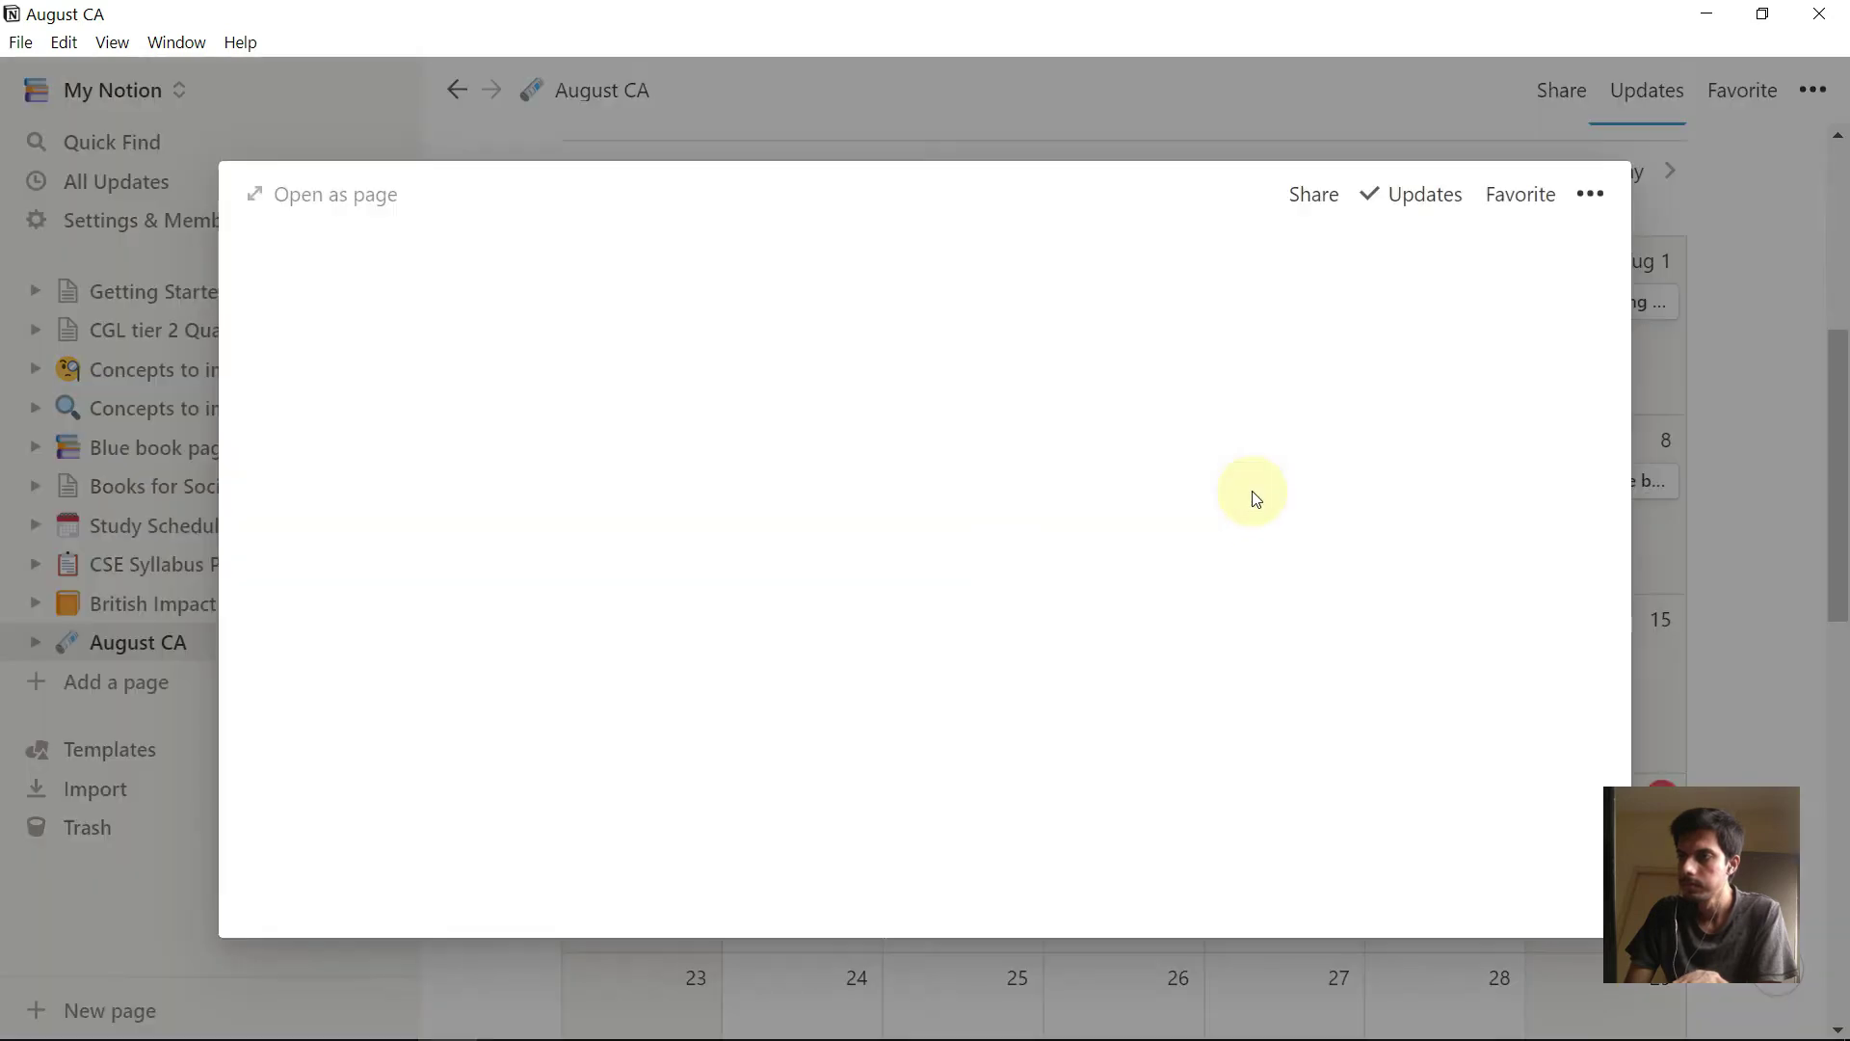
{"action": "scroll", "coordinate": [1158, 592], "scroll_direction": "down", "scroll_amount": 10}
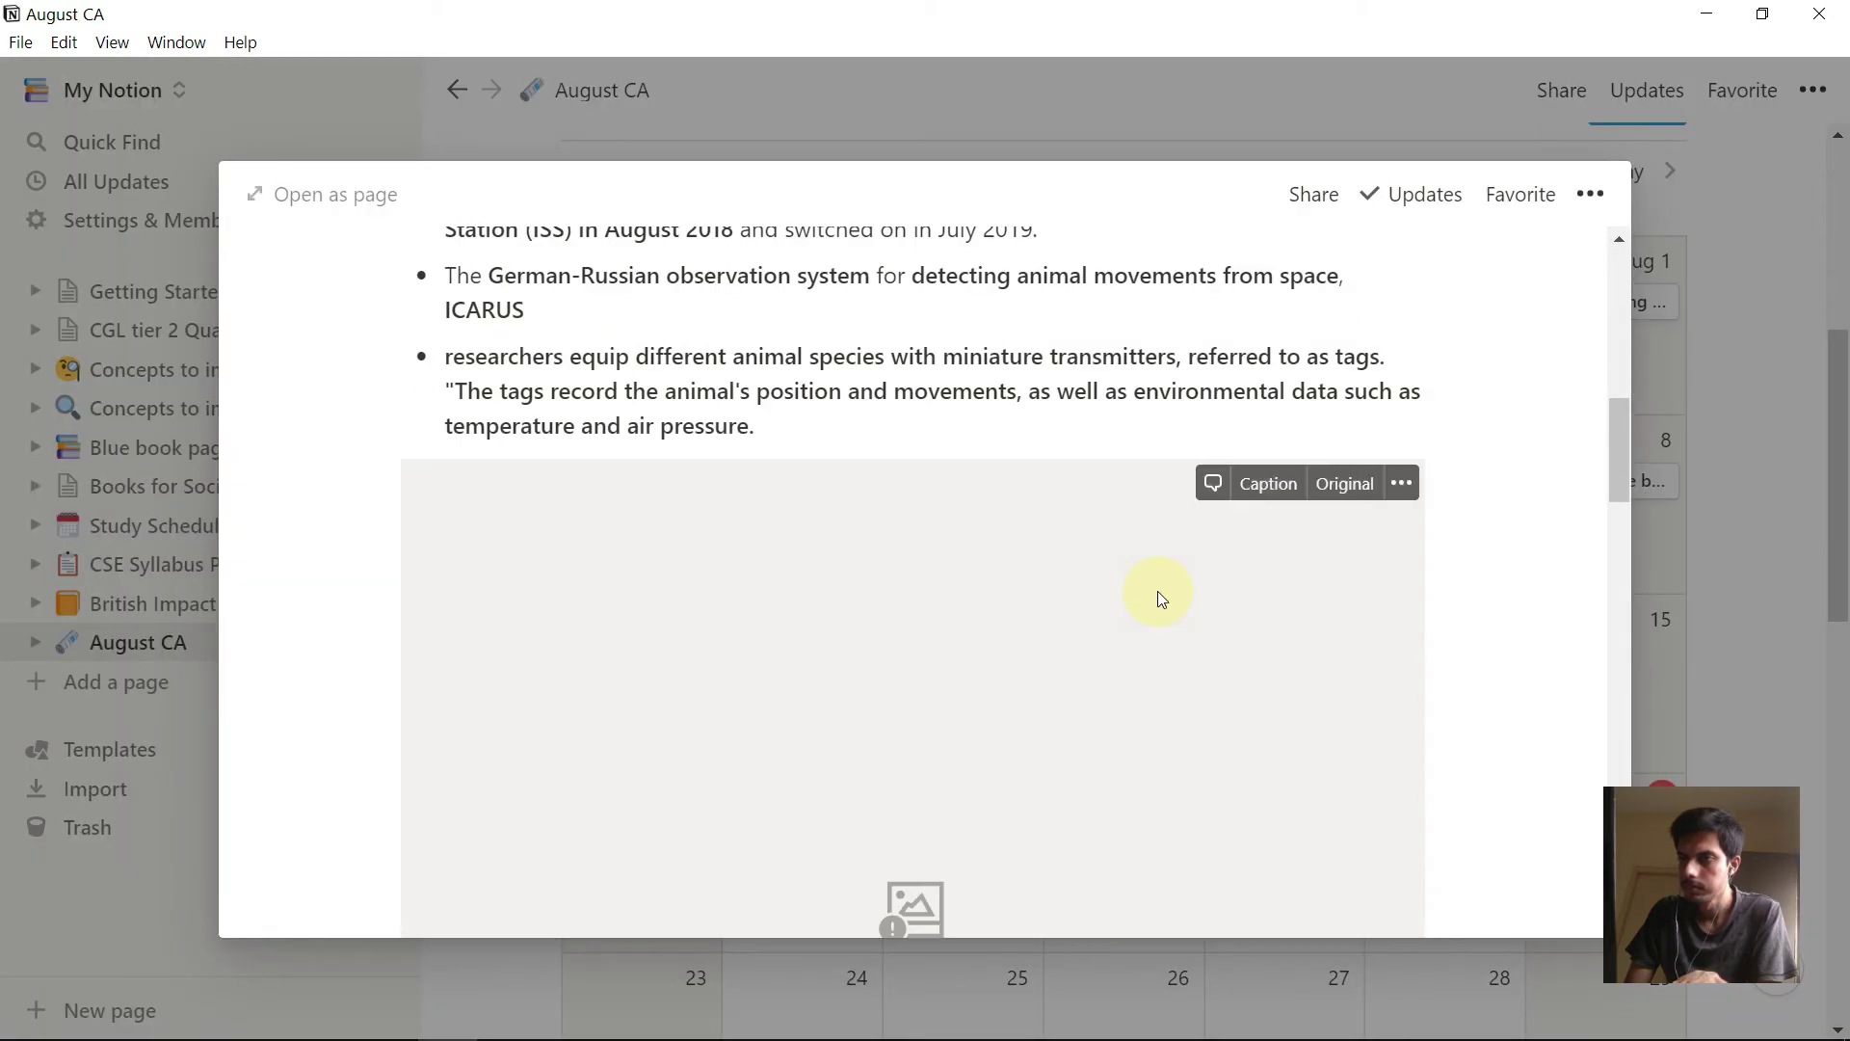
{"action": "scroll", "coordinate": [1239, 604], "scroll_direction": "down", "scroll_amount": 5}
{"action": "scroll", "coordinate": [1397, 617], "scroll_direction": "up", "scroll_amount": 15}
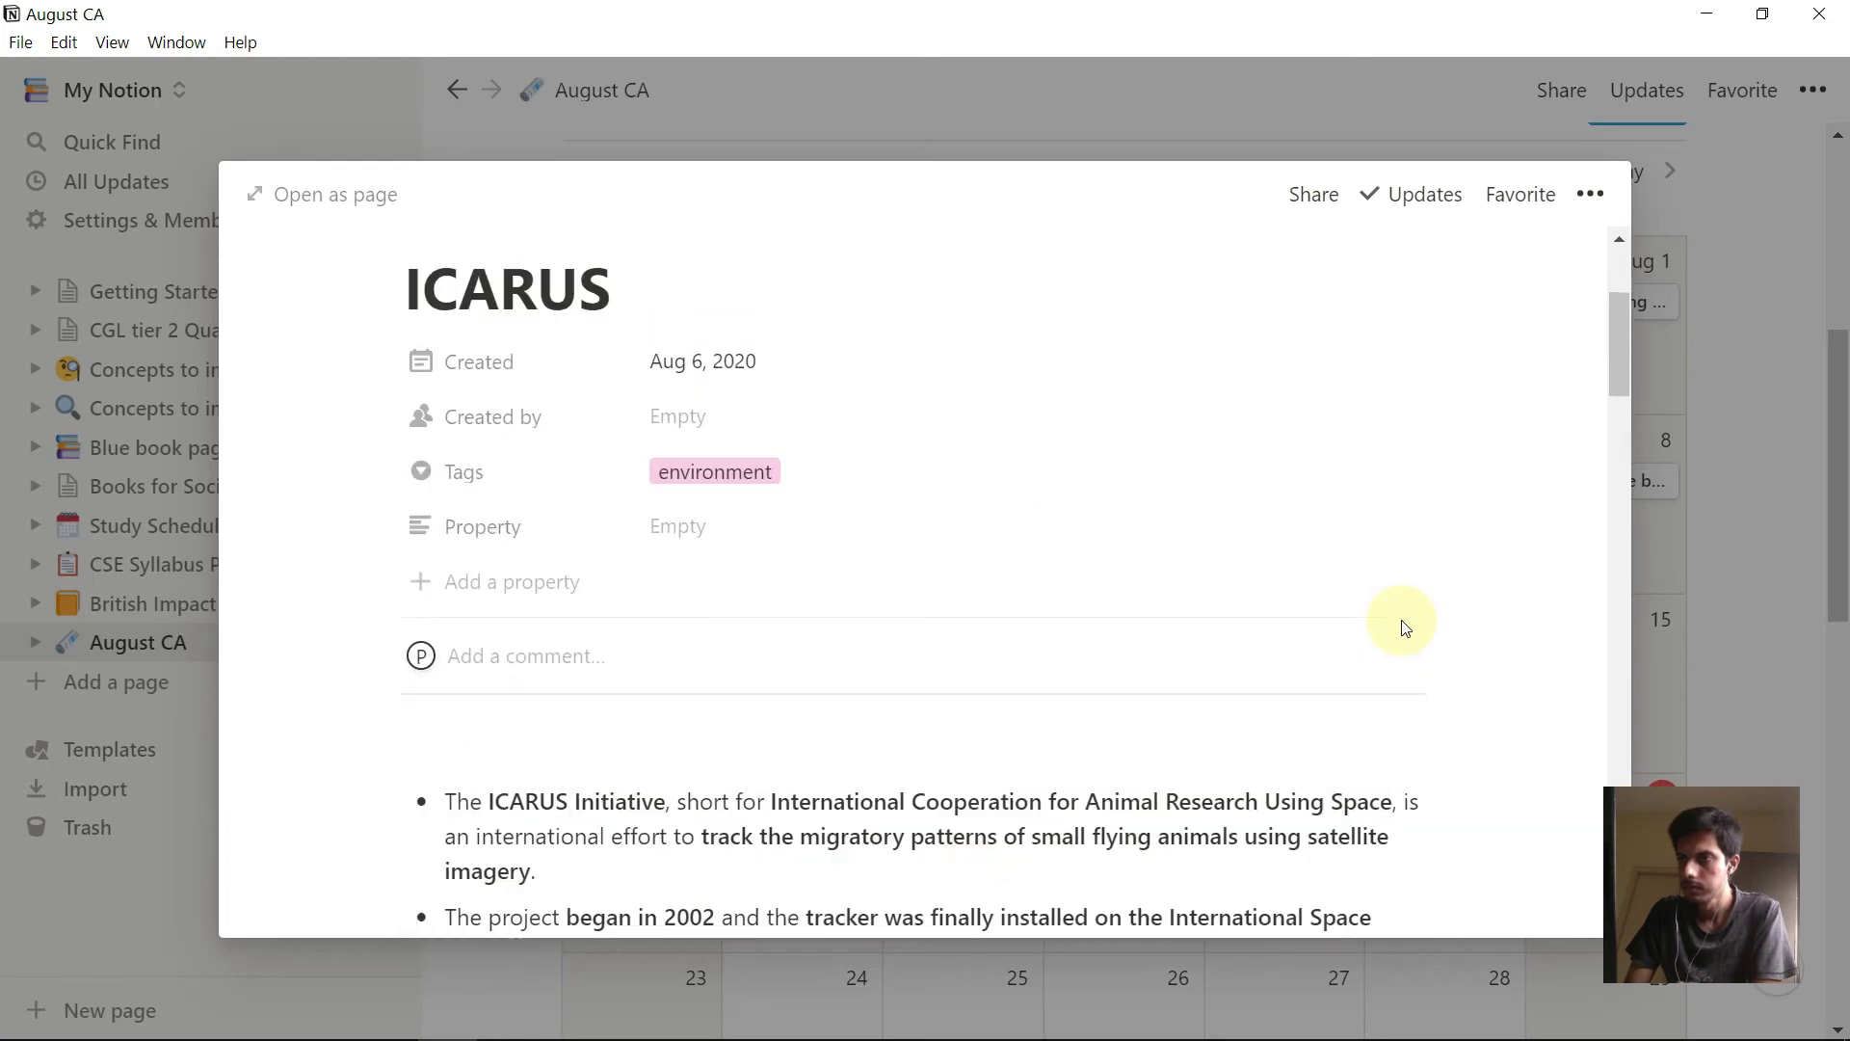
- Close the ICARUS note, open the La Nina note from the August 11 calendar entry and read through it
{"action": "left_click", "coordinate": [1702, 432]}
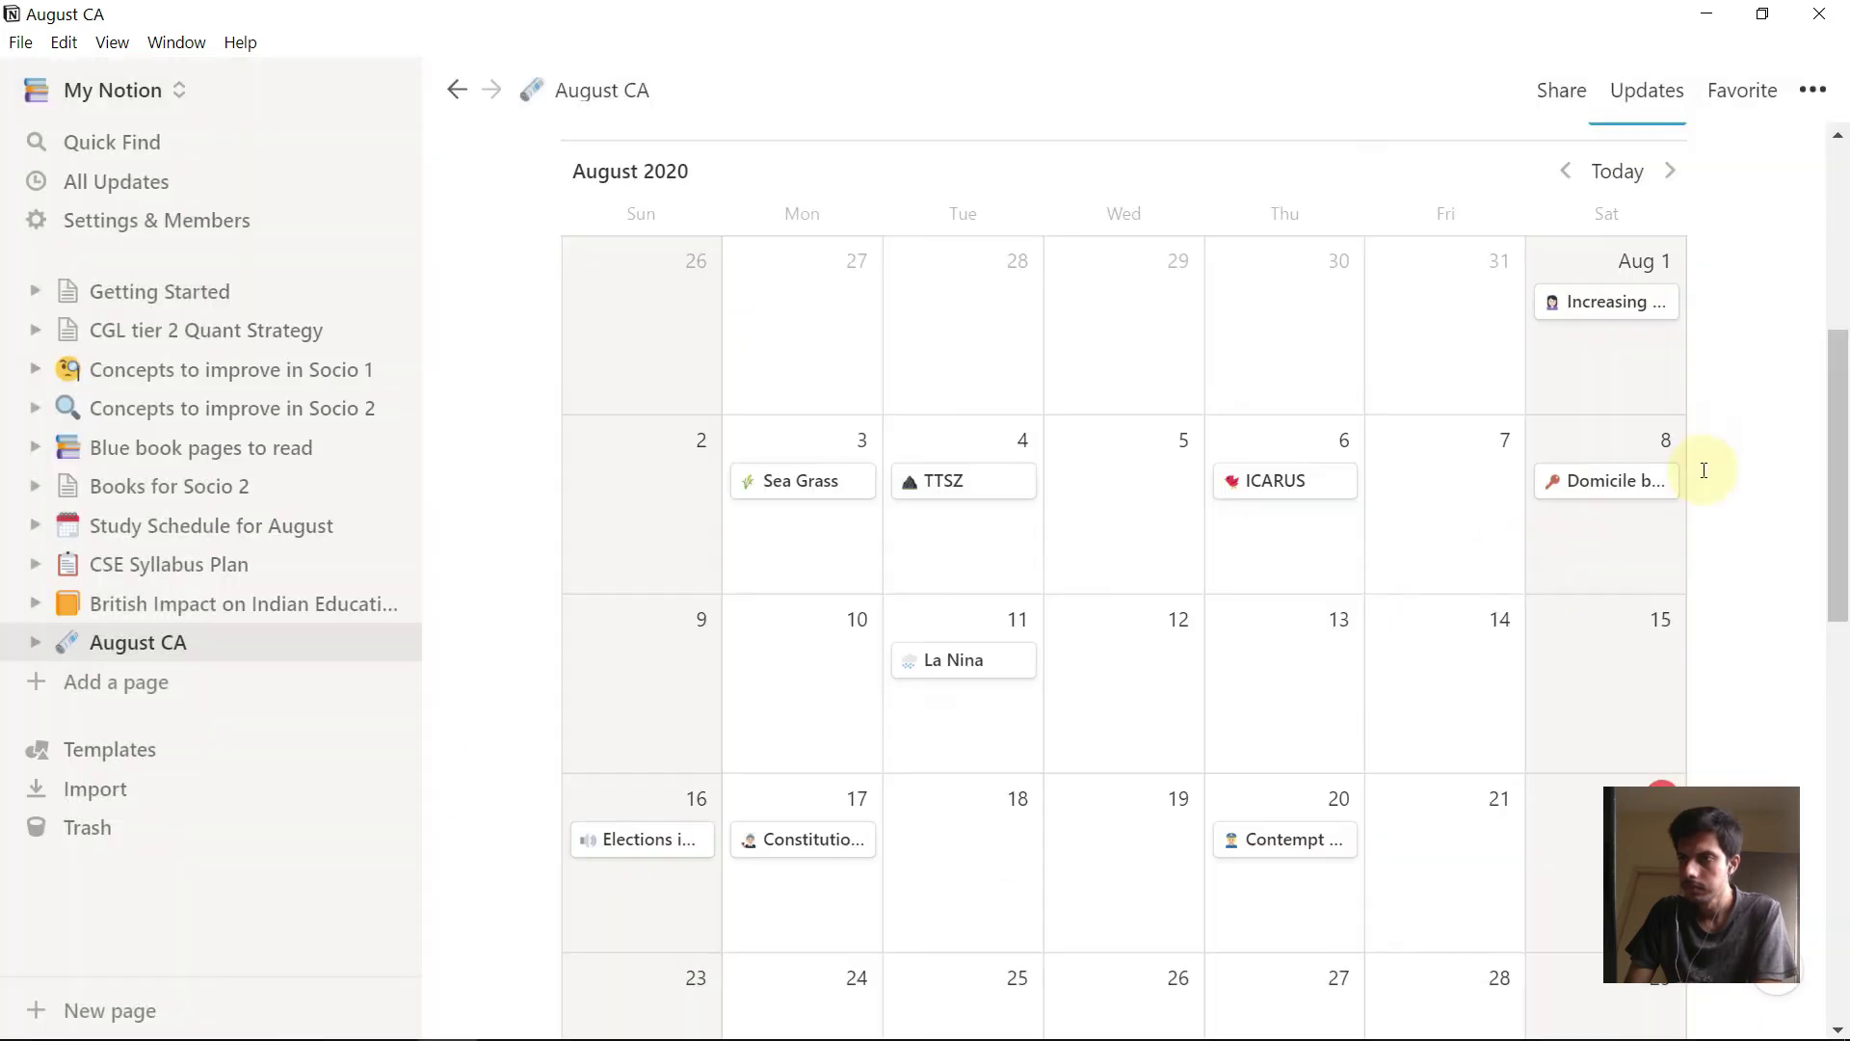
{"action": "left_click", "coordinate": [922, 665]}
{"action": "scroll", "coordinate": [1224, 620], "scroll_direction": "down", "scroll_amount": 4}
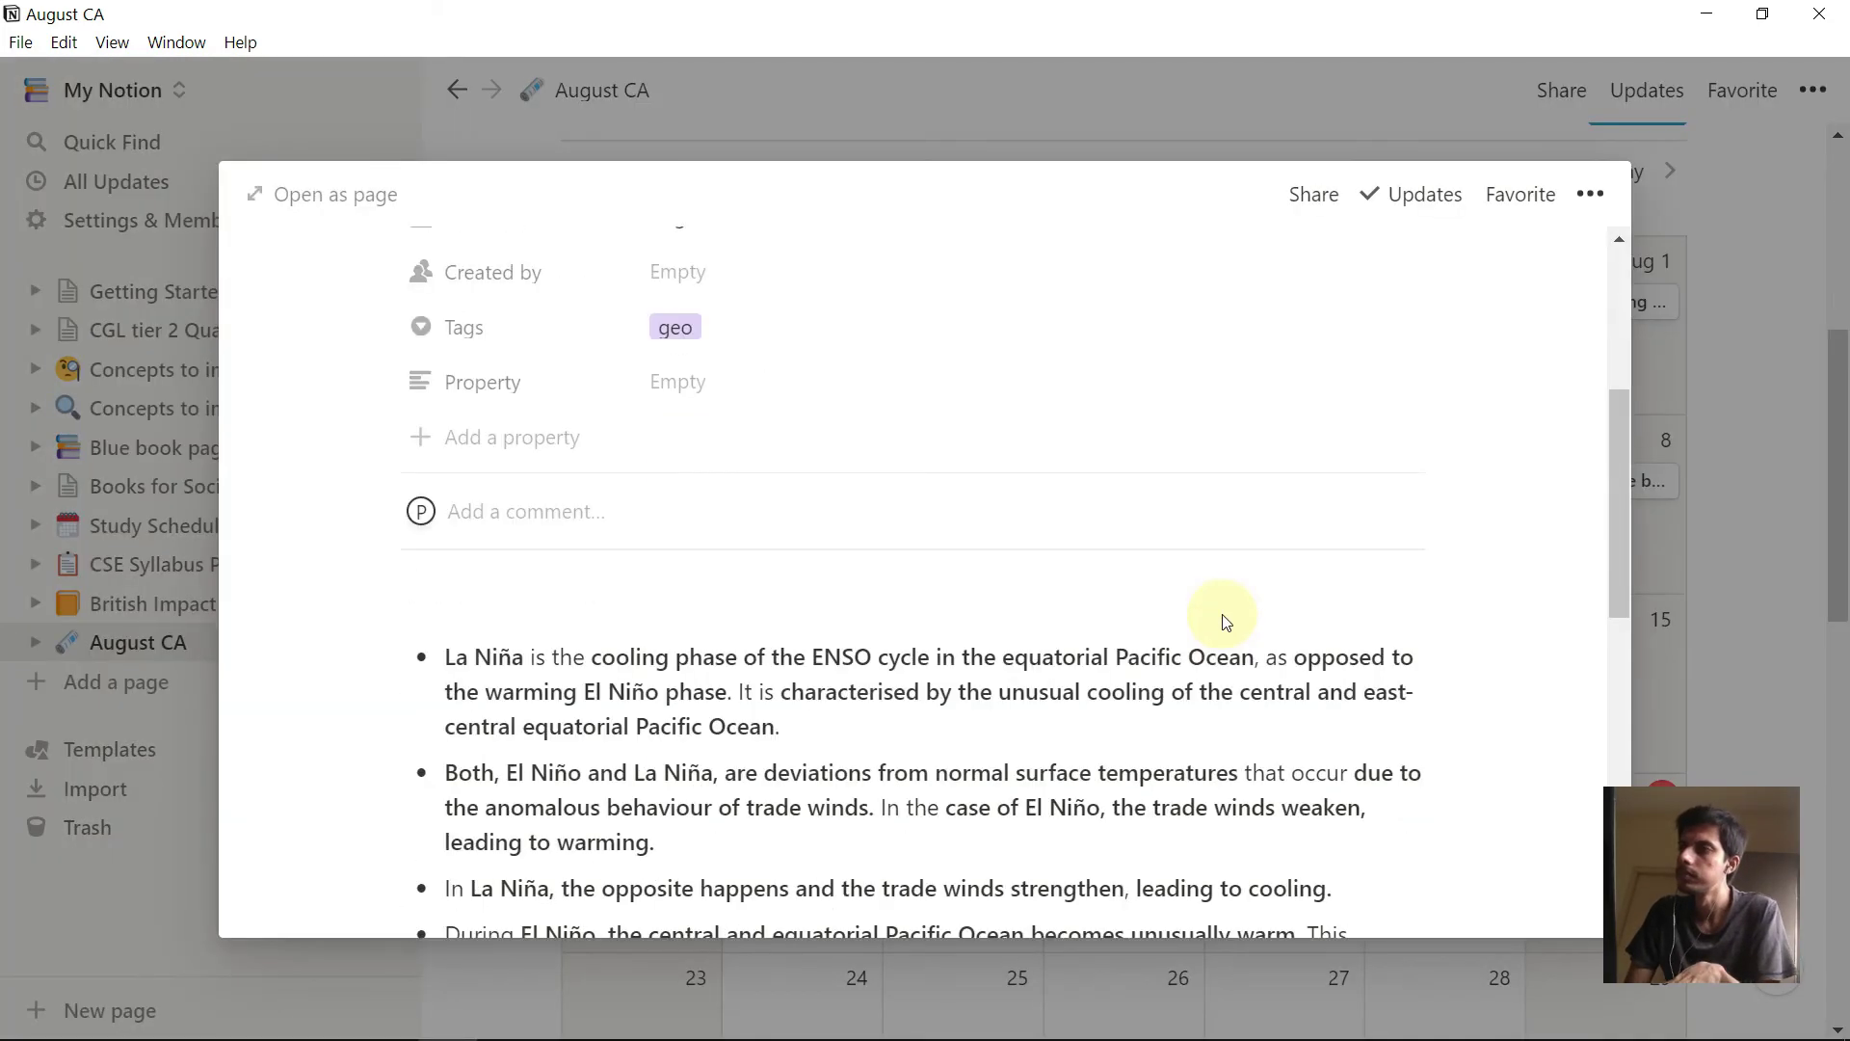
{"action": "scroll", "coordinate": [1222, 617], "scroll_direction": "down", "scroll_amount": 6}
{"action": "scroll", "coordinate": [1219, 613], "scroll_direction": "up", "scroll_amount": 12}
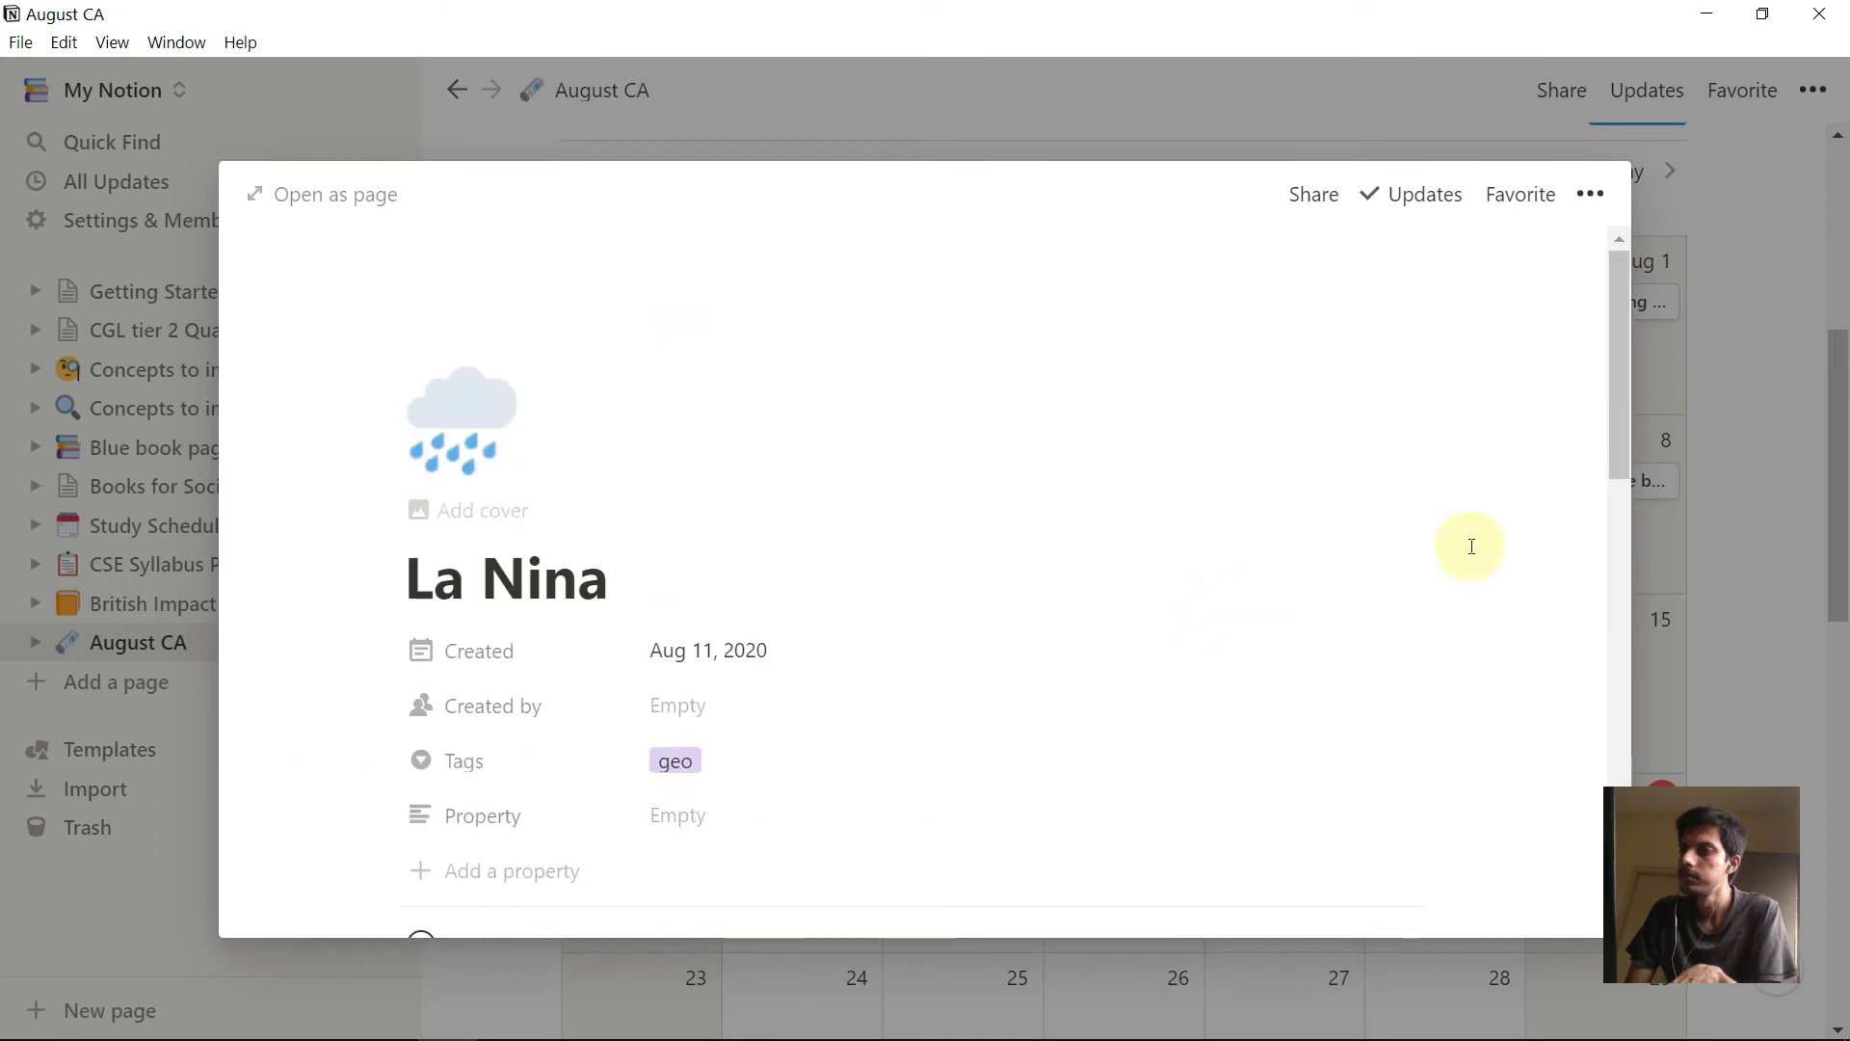
{"action": "left_click", "coordinate": [1778, 444]}
- Look over the August 2020 calendar and read through the Sea Grass note dated August 3
{"action": "scroll", "coordinate": [1728, 496], "scroll_direction": "down", "scroll_amount": 2}
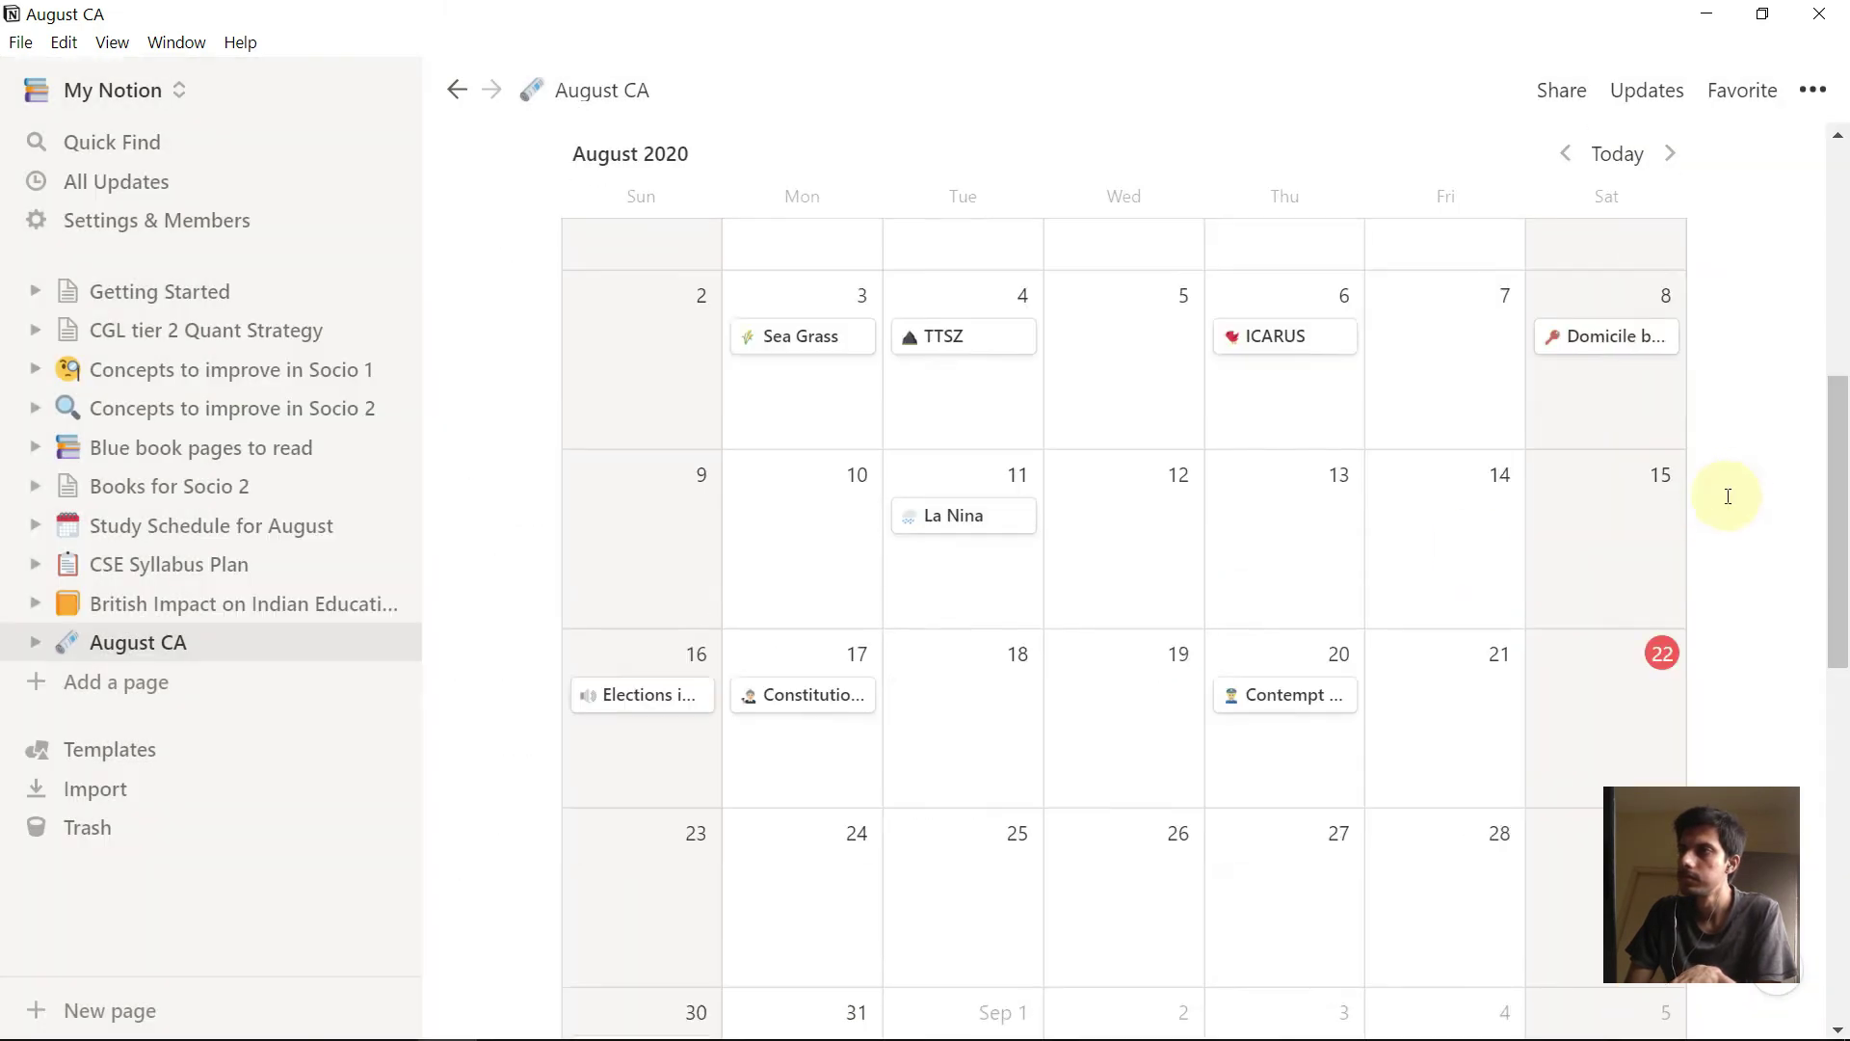
{"action": "scroll", "coordinate": [1728, 497], "scroll_direction": "up", "scroll_amount": 4}
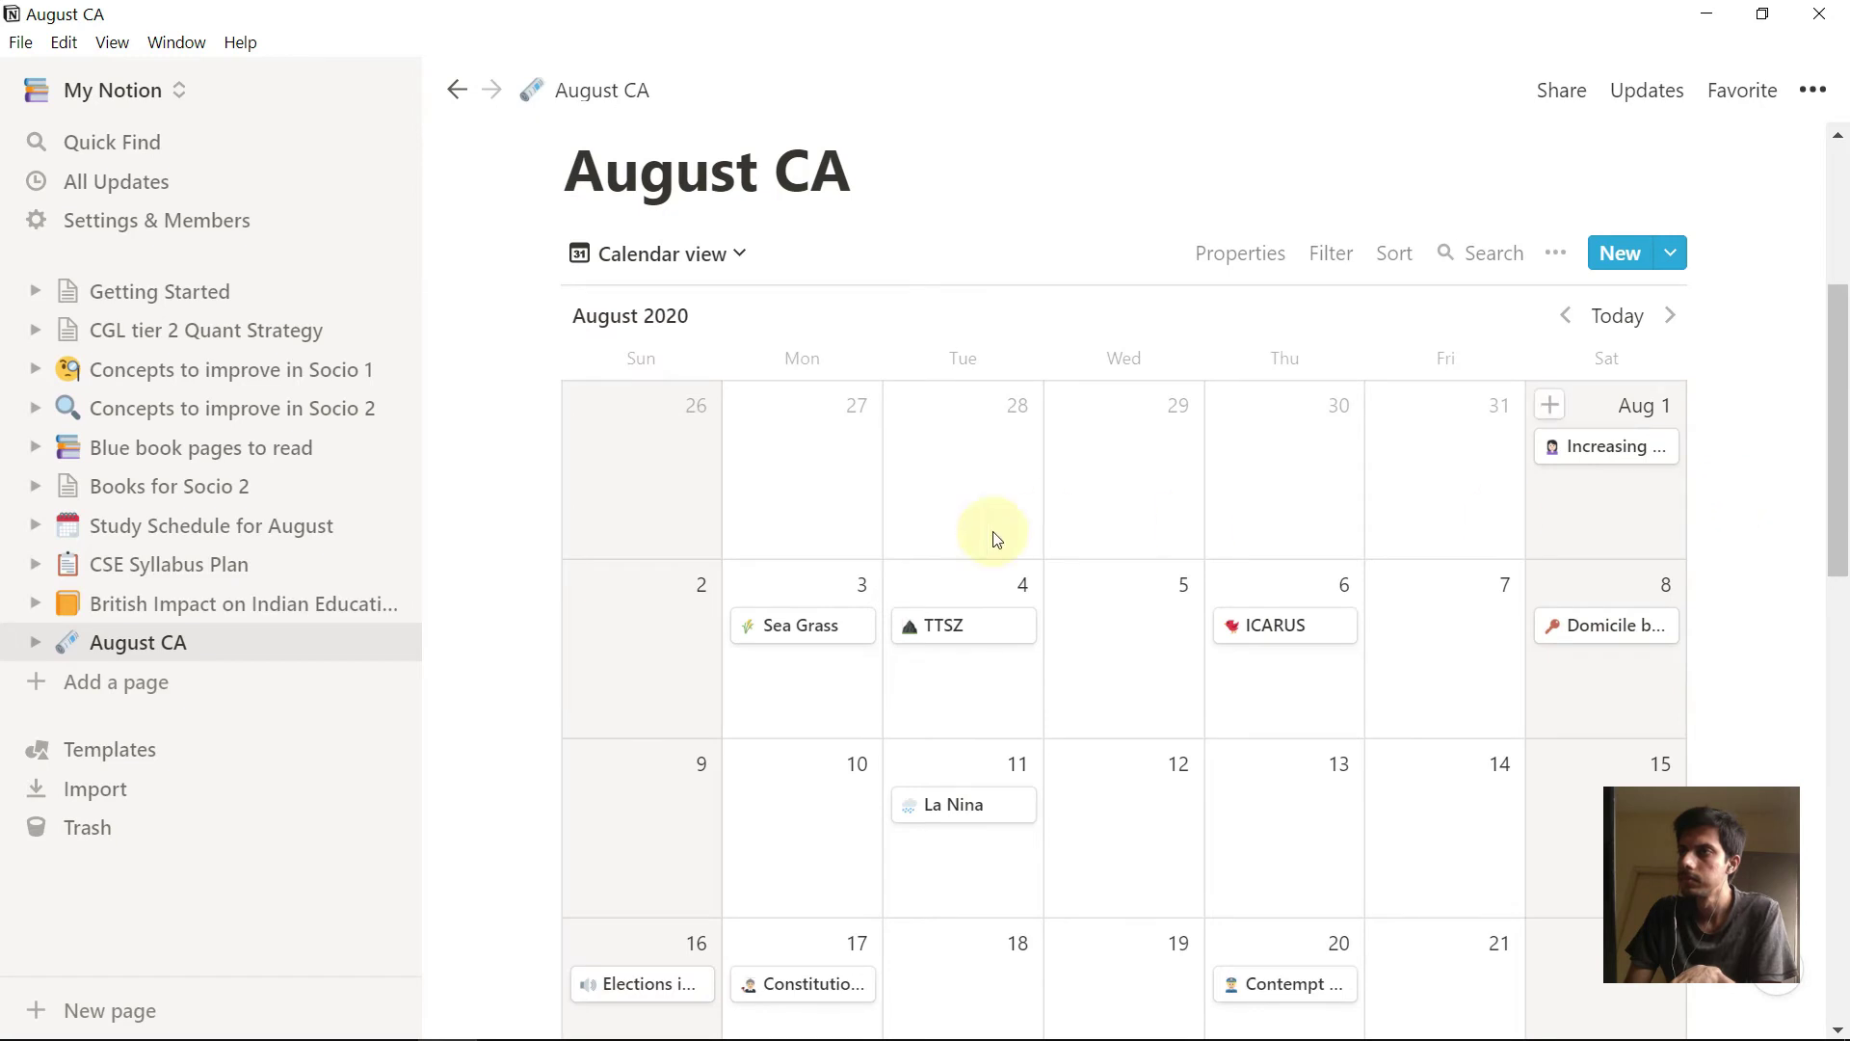
{"action": "left_click", "coordinate": [812, 626]}
{"action": "scroll", "coordinate": [1096, 579], "scroll_direction": "down", "scroll_amount": 5}
{"action": "scroll", "coordinate": [1096, 579], "scroll_direction": "up", "scroll_amount": 6}
{"action": "left_click", "coordinate": [1690, 504]}
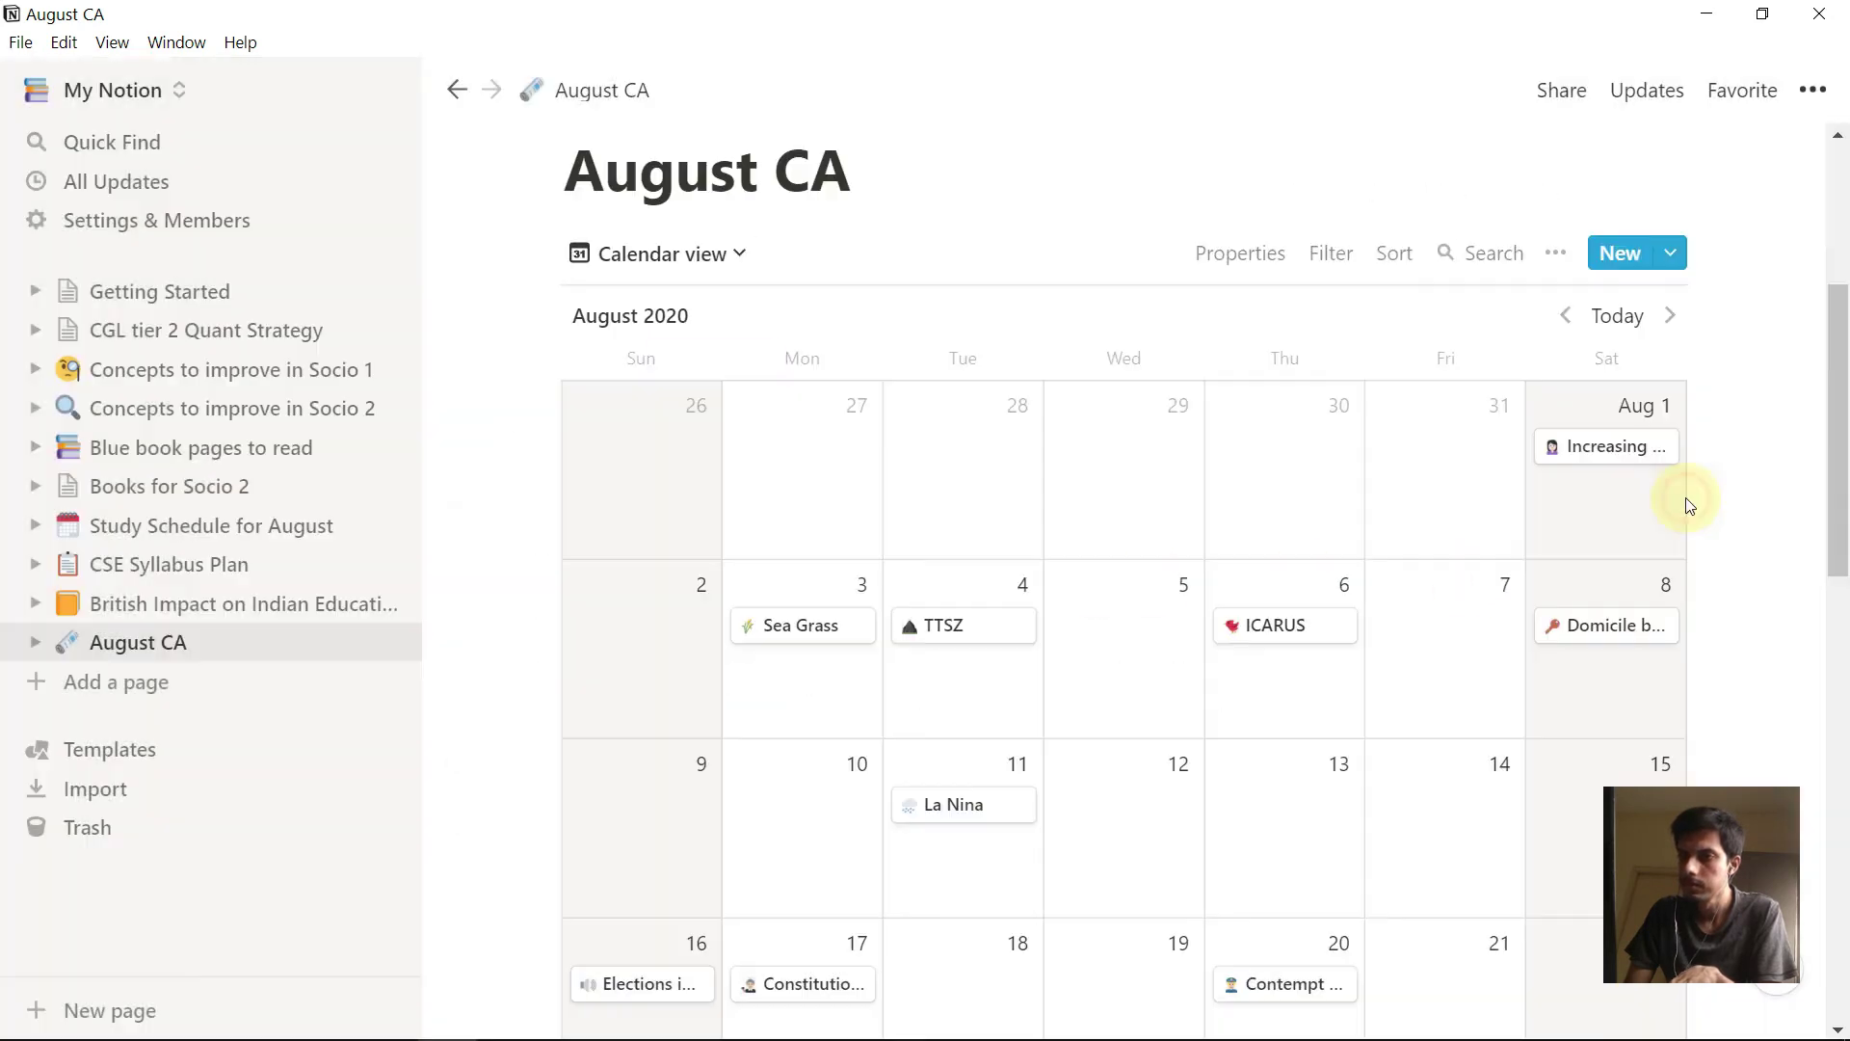
- Switch the August CA database from the calendar to the List view and look over its notes
{"action": "scroll", "coordinate": [996, 570], "scroll_direction": "up", "scroll_amount": 5}
{"action": "left_click", "coordinate": [674, 692]}
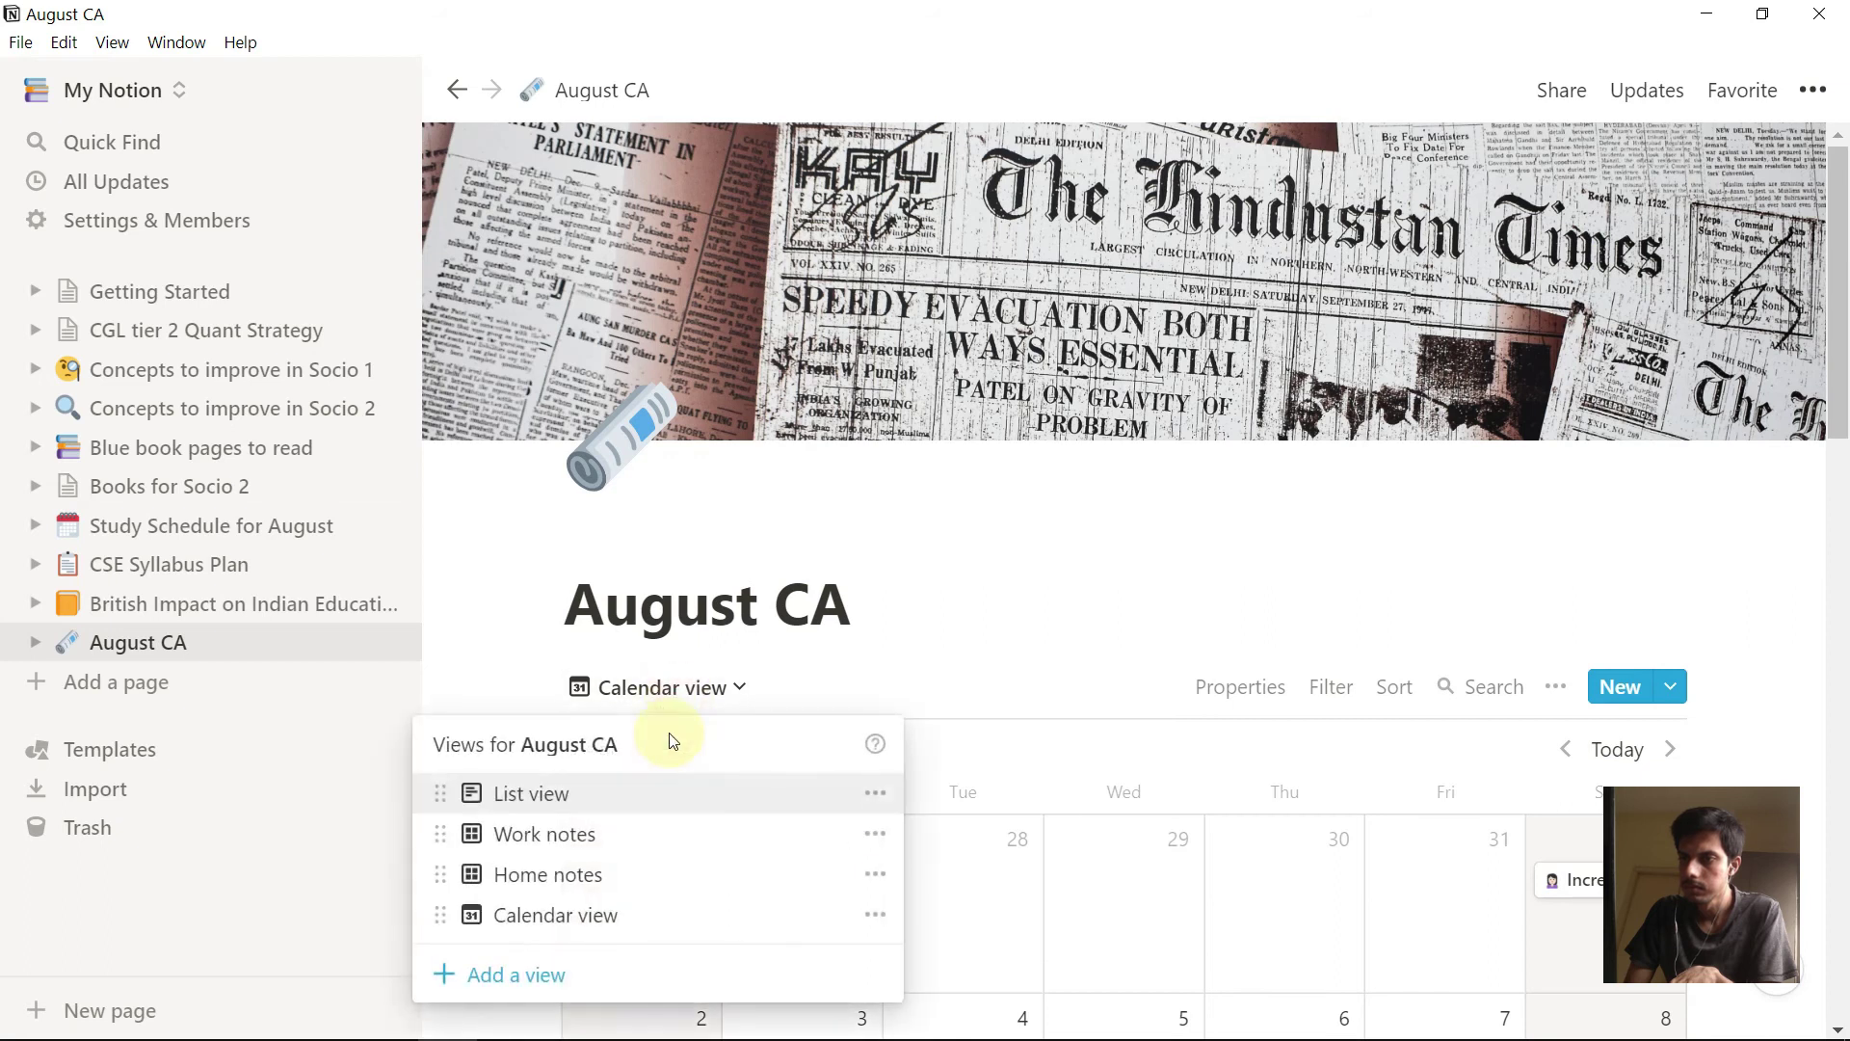
{"action": "left_click", "coordinate": [582, 792]}
{"action": "scroll", "coordinate": [574, 771], "scroll_direction": "down", "scroll_amount": 3}
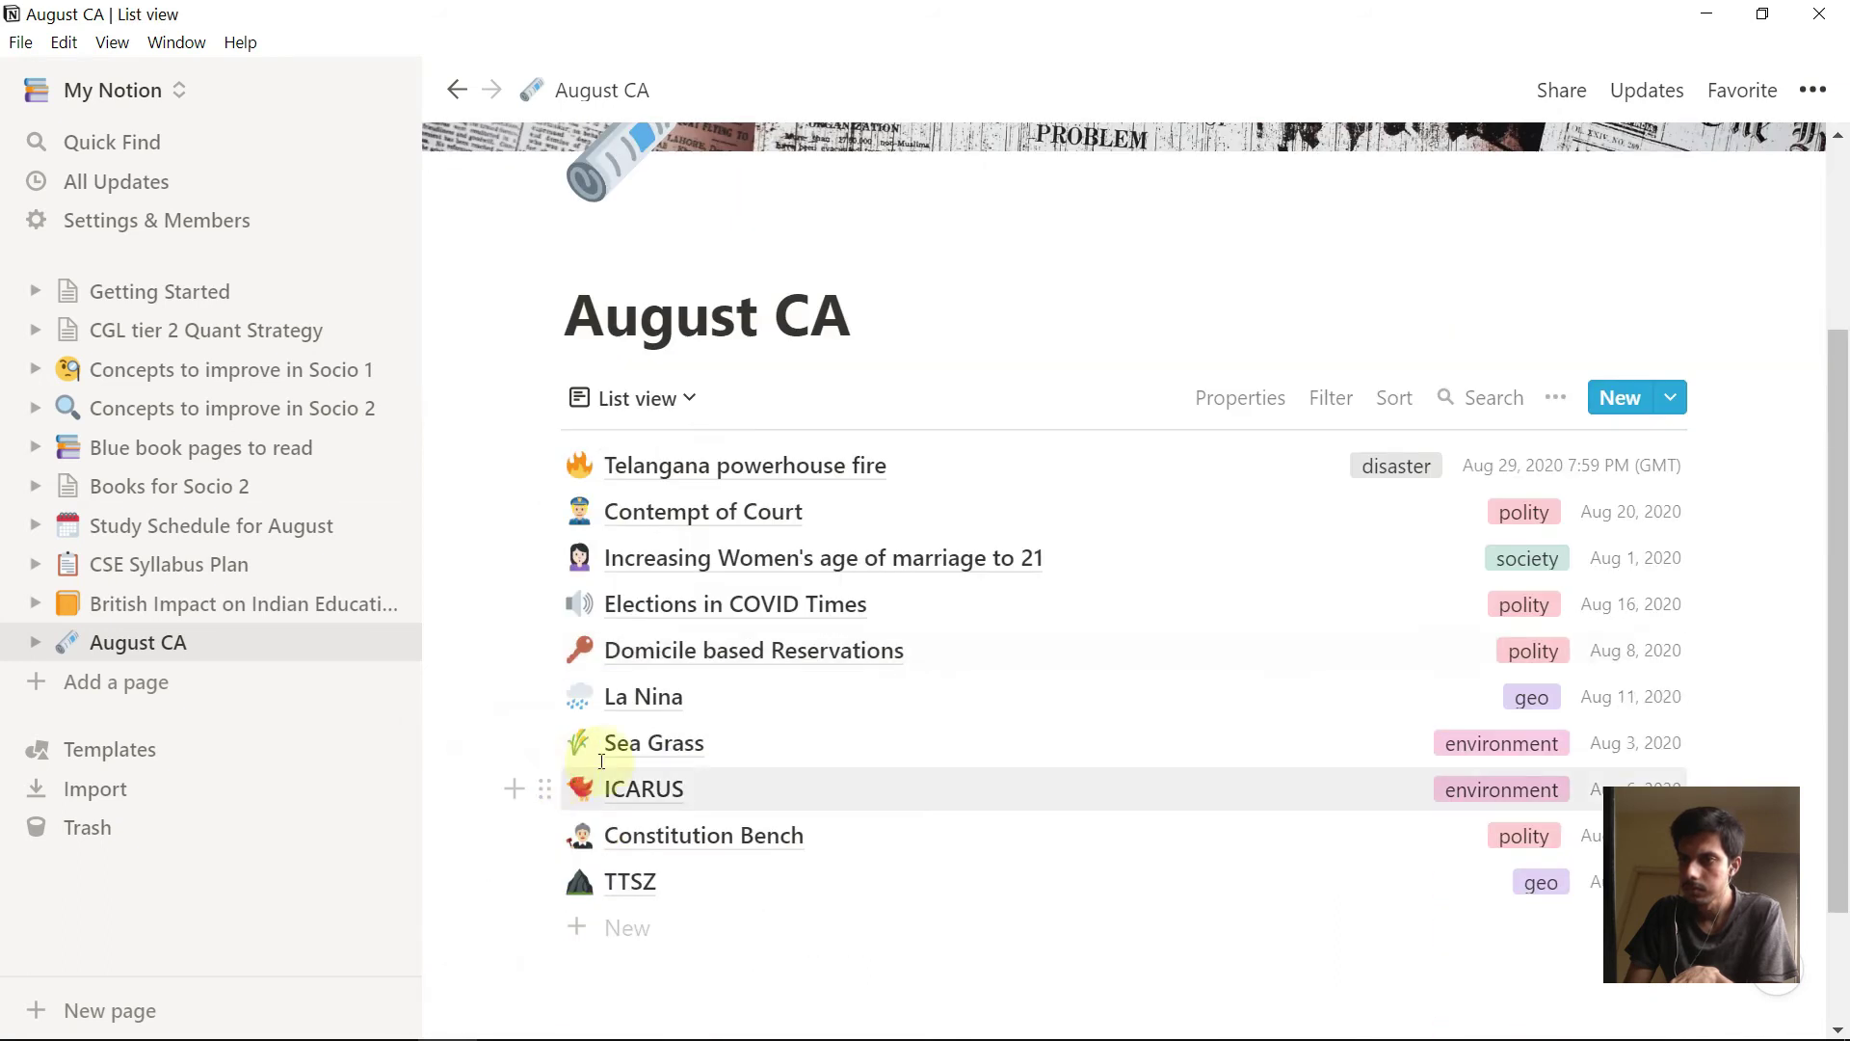
{"action": "scroll", "coordinate": [1778, 524], "scroll_direction": "up", "scroll_amount": 2}
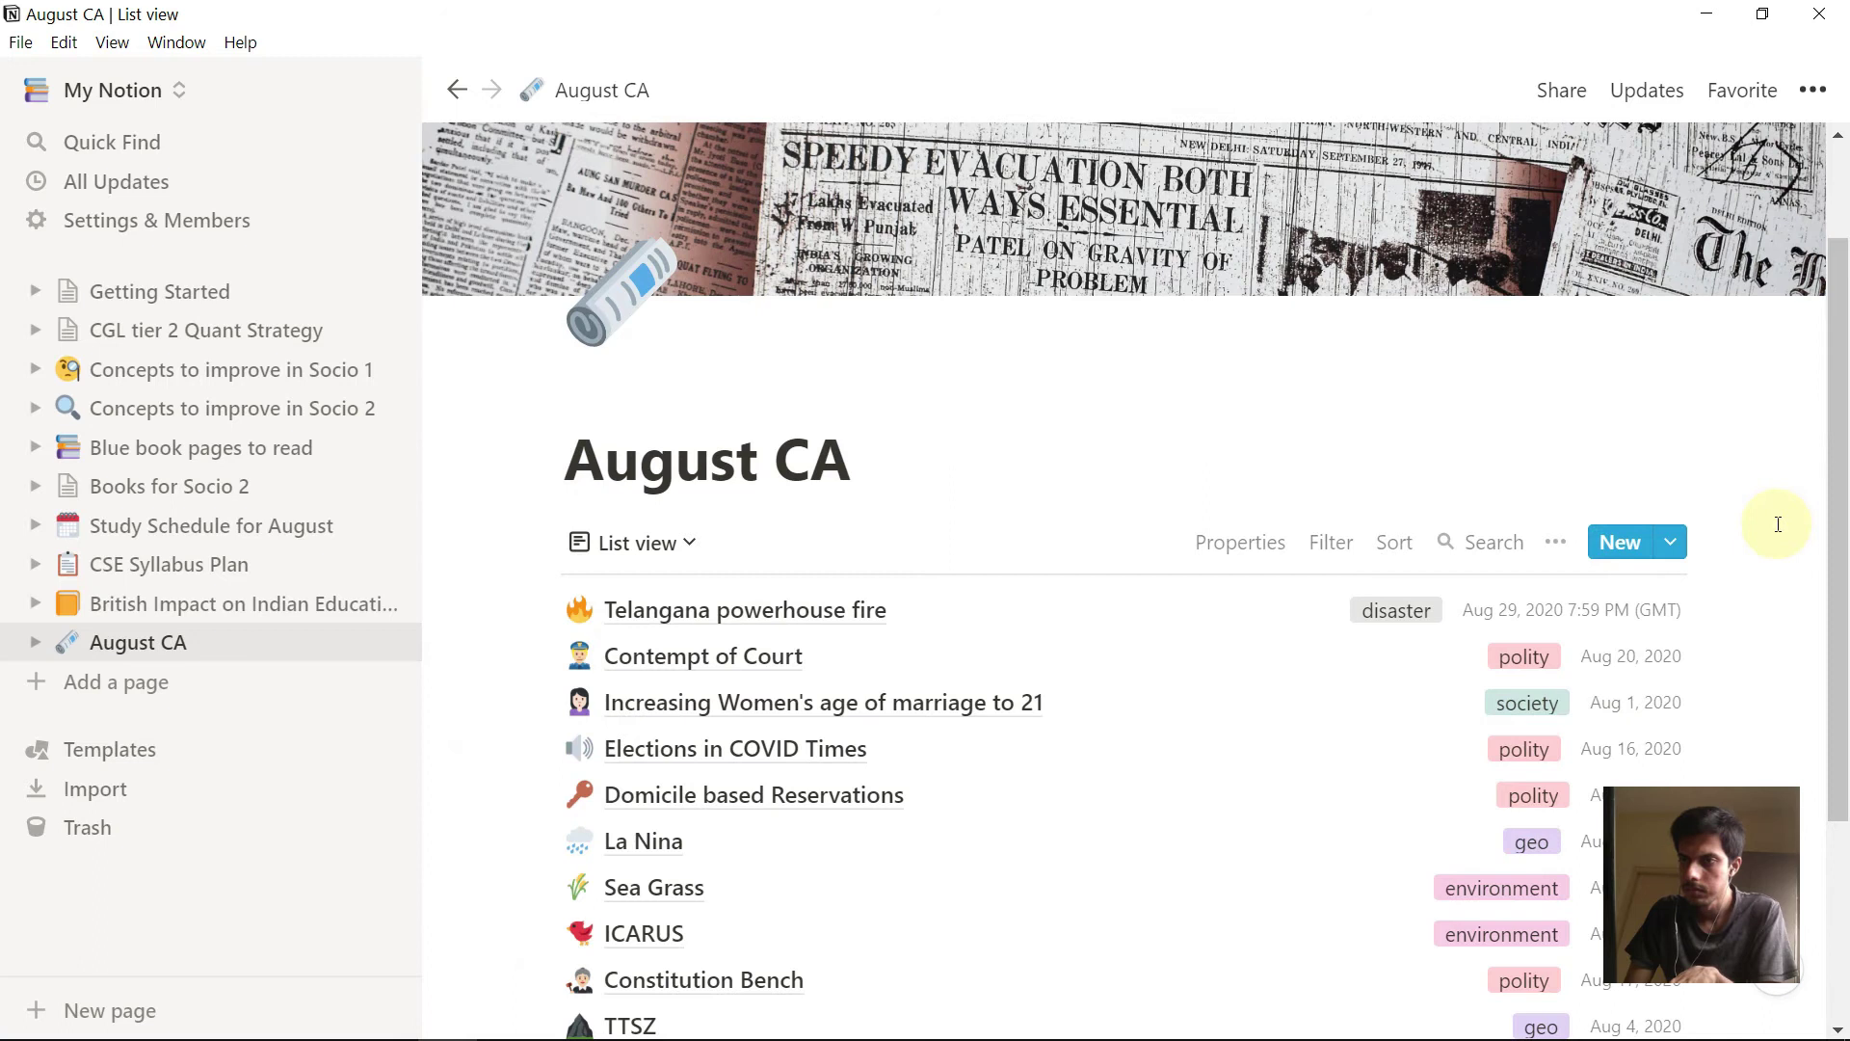
{"action": "scroll", "coordinate": [1778, 524], "scroll_direction": "down", "scroll_amount": 2}
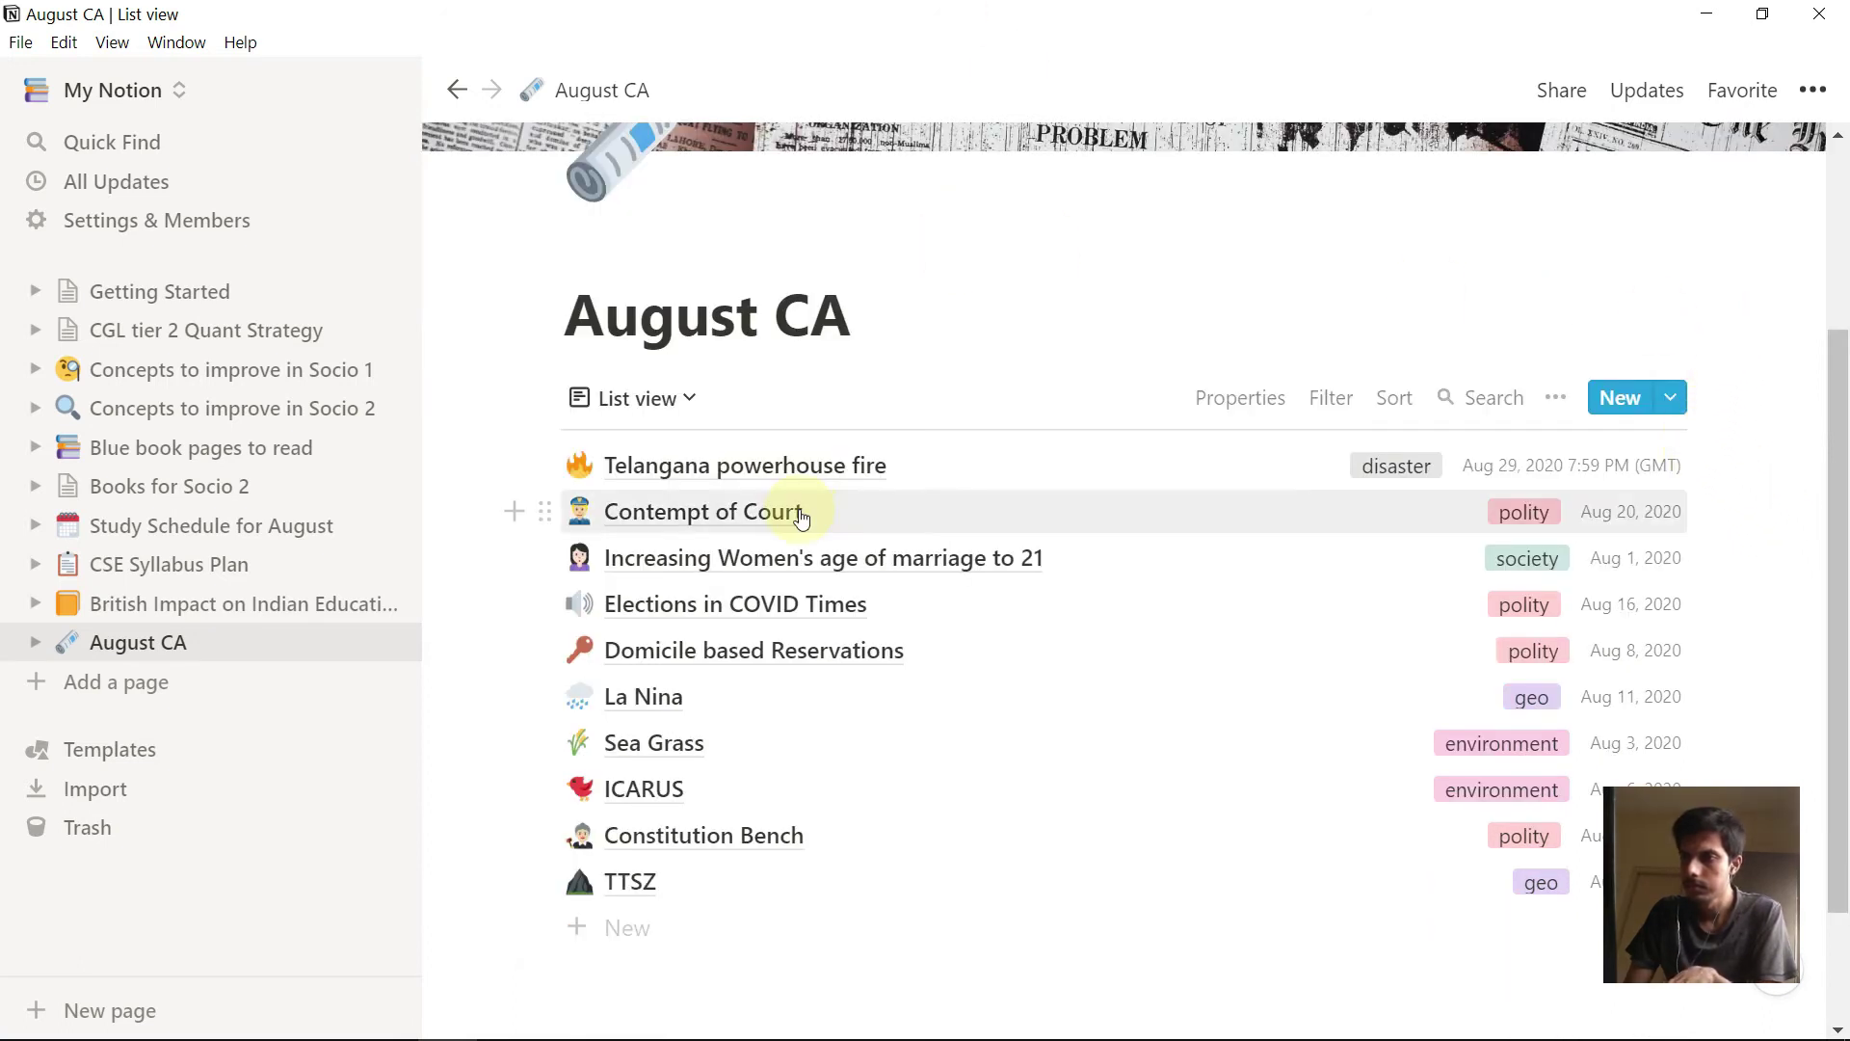
- Open the Contempt of Court note from the list and export it as a PDF in A4 page format
{"action": "left_click", "coordinate": [869, 521]}
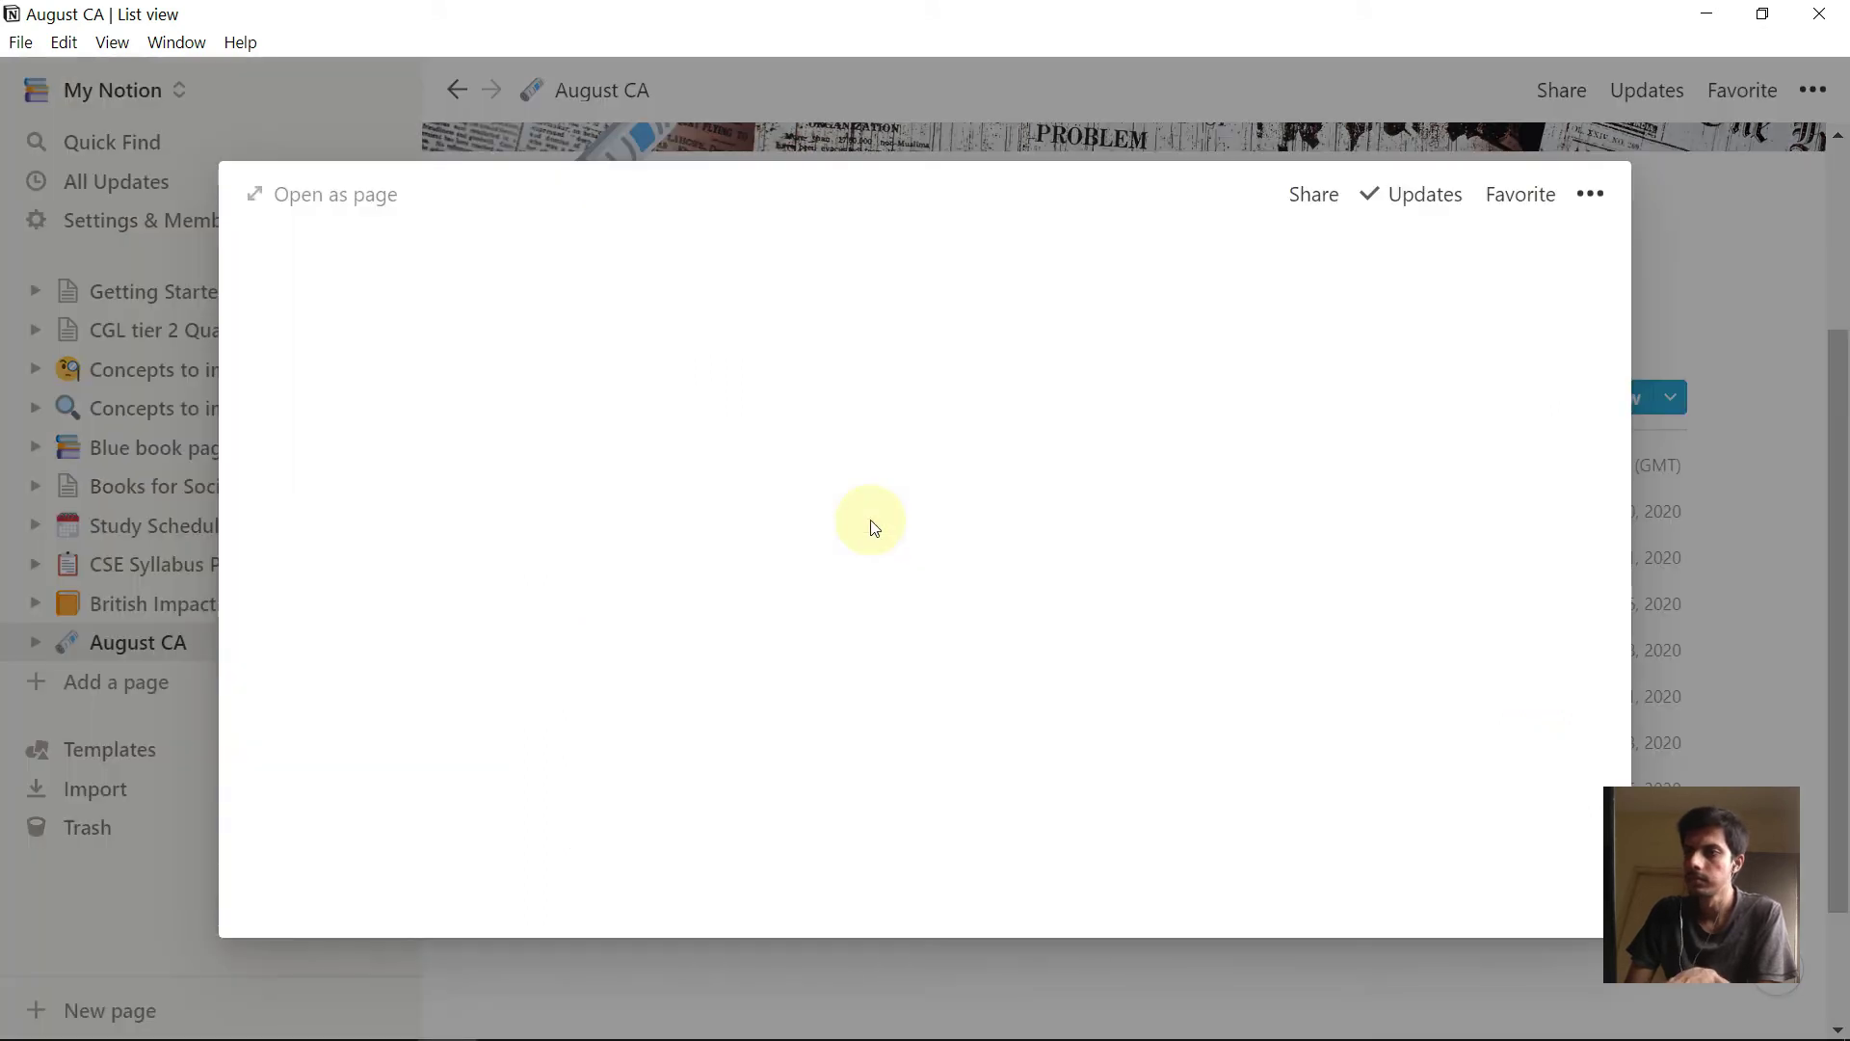
{"action": "scroll", "coordinate": [1222, 536], "scroll_direction": "down", "scroll_amount": 15}
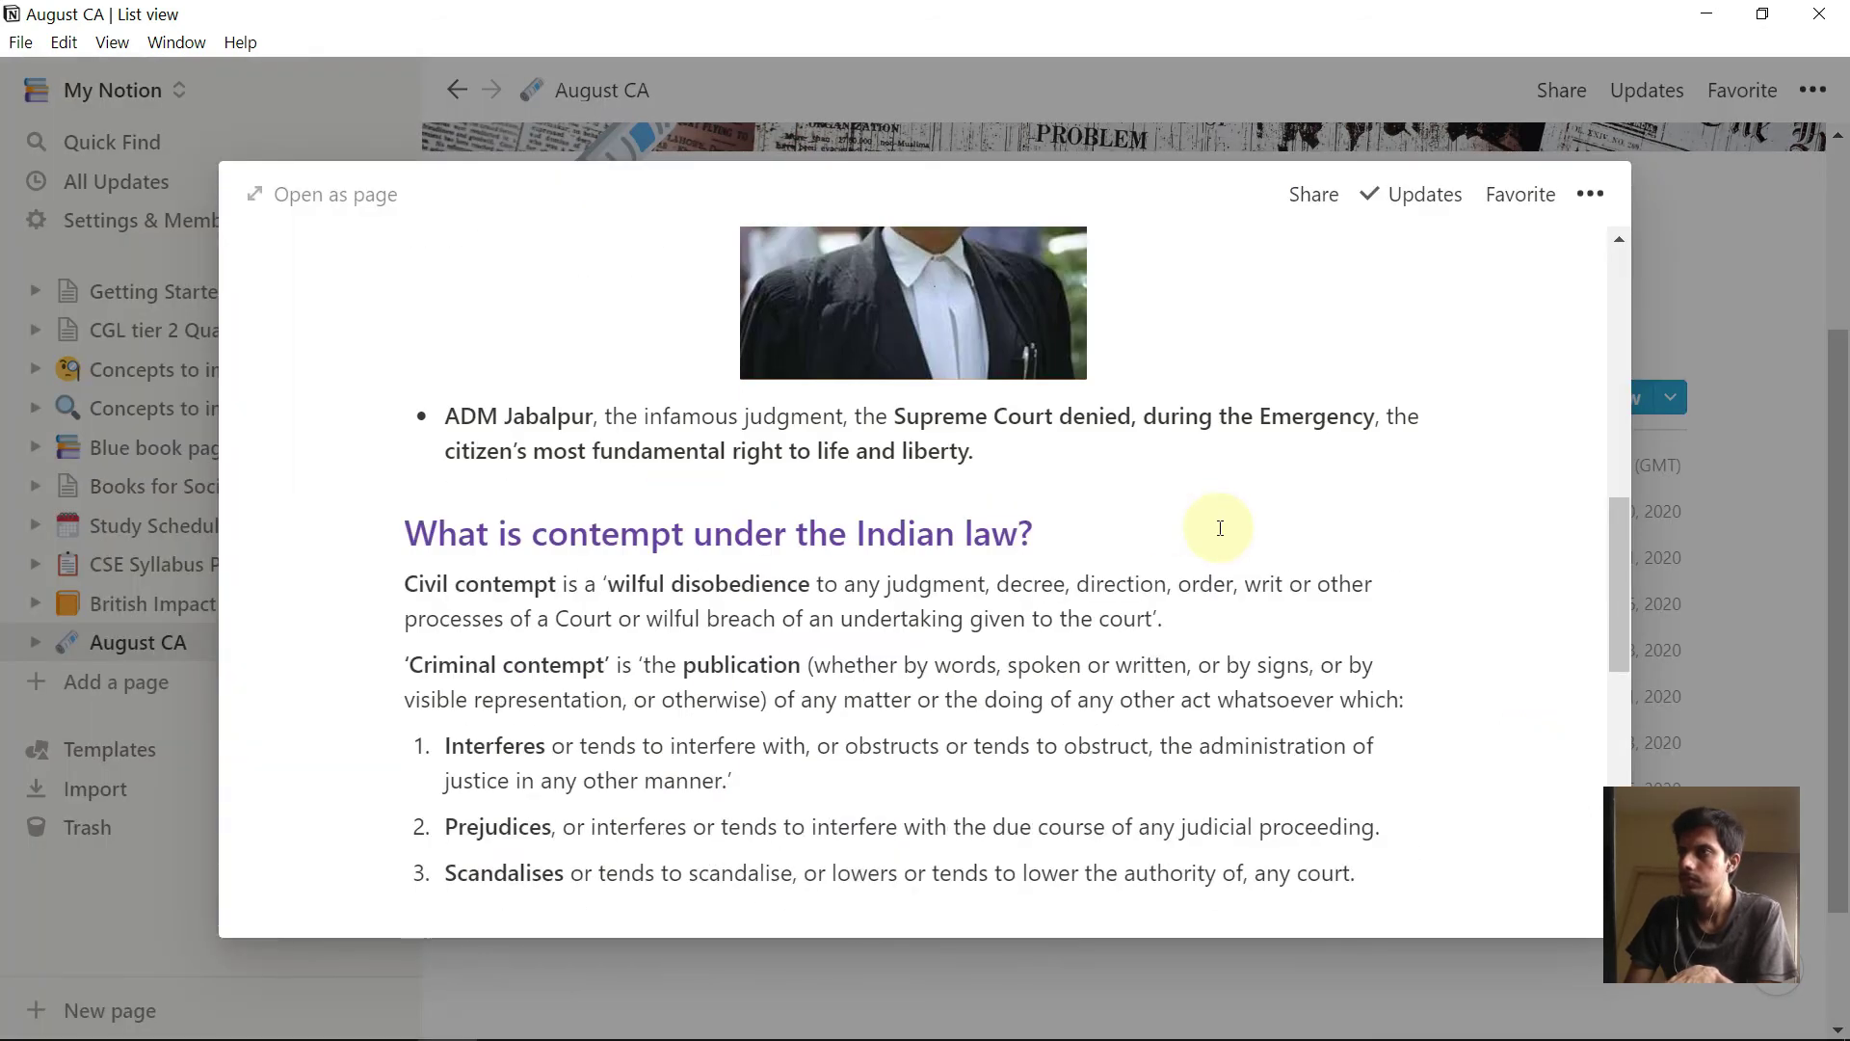
{"action": "scroll", "coordinate": [1222, 536], "scroll_direction": "up", "scroll_amount": 8}
{"action": "scroll", "coordinate": [1222, 536], "scroll_direction": "up", "scroll_amount": 7}
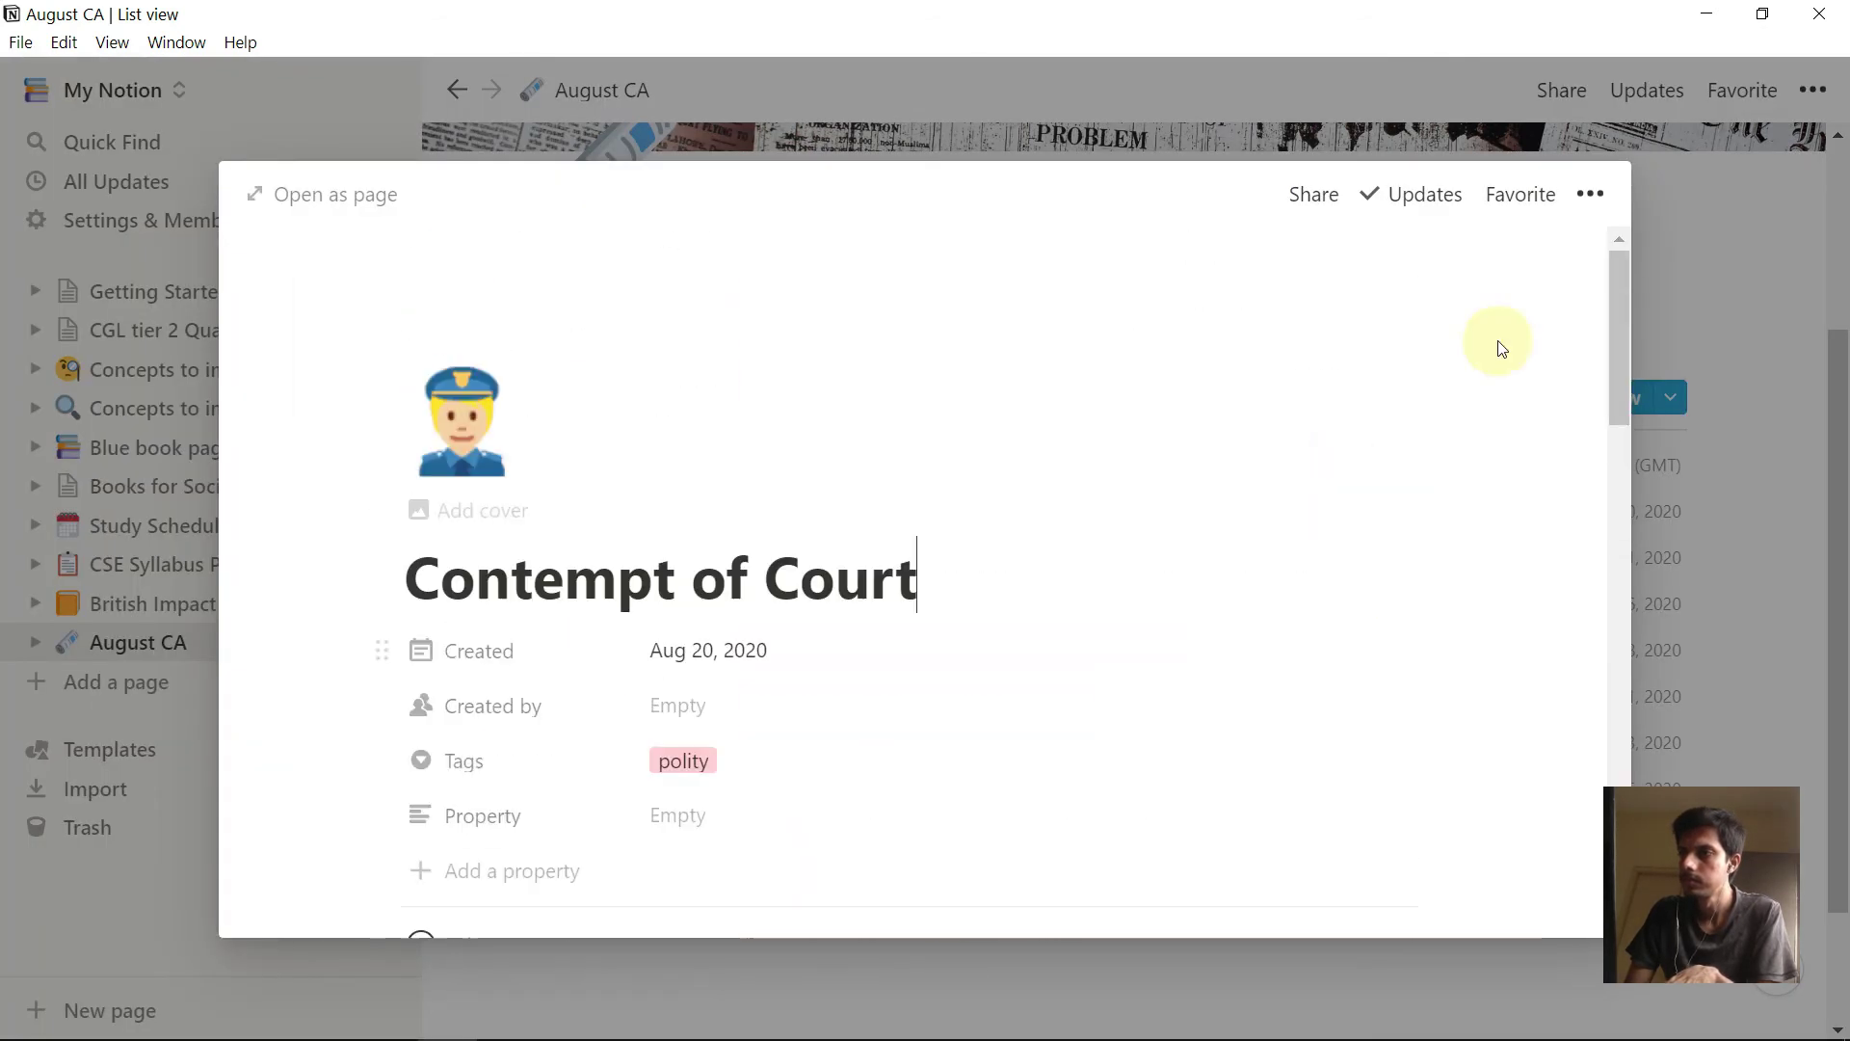
{"action": "left_click", "coordinate": [1592, 198]}
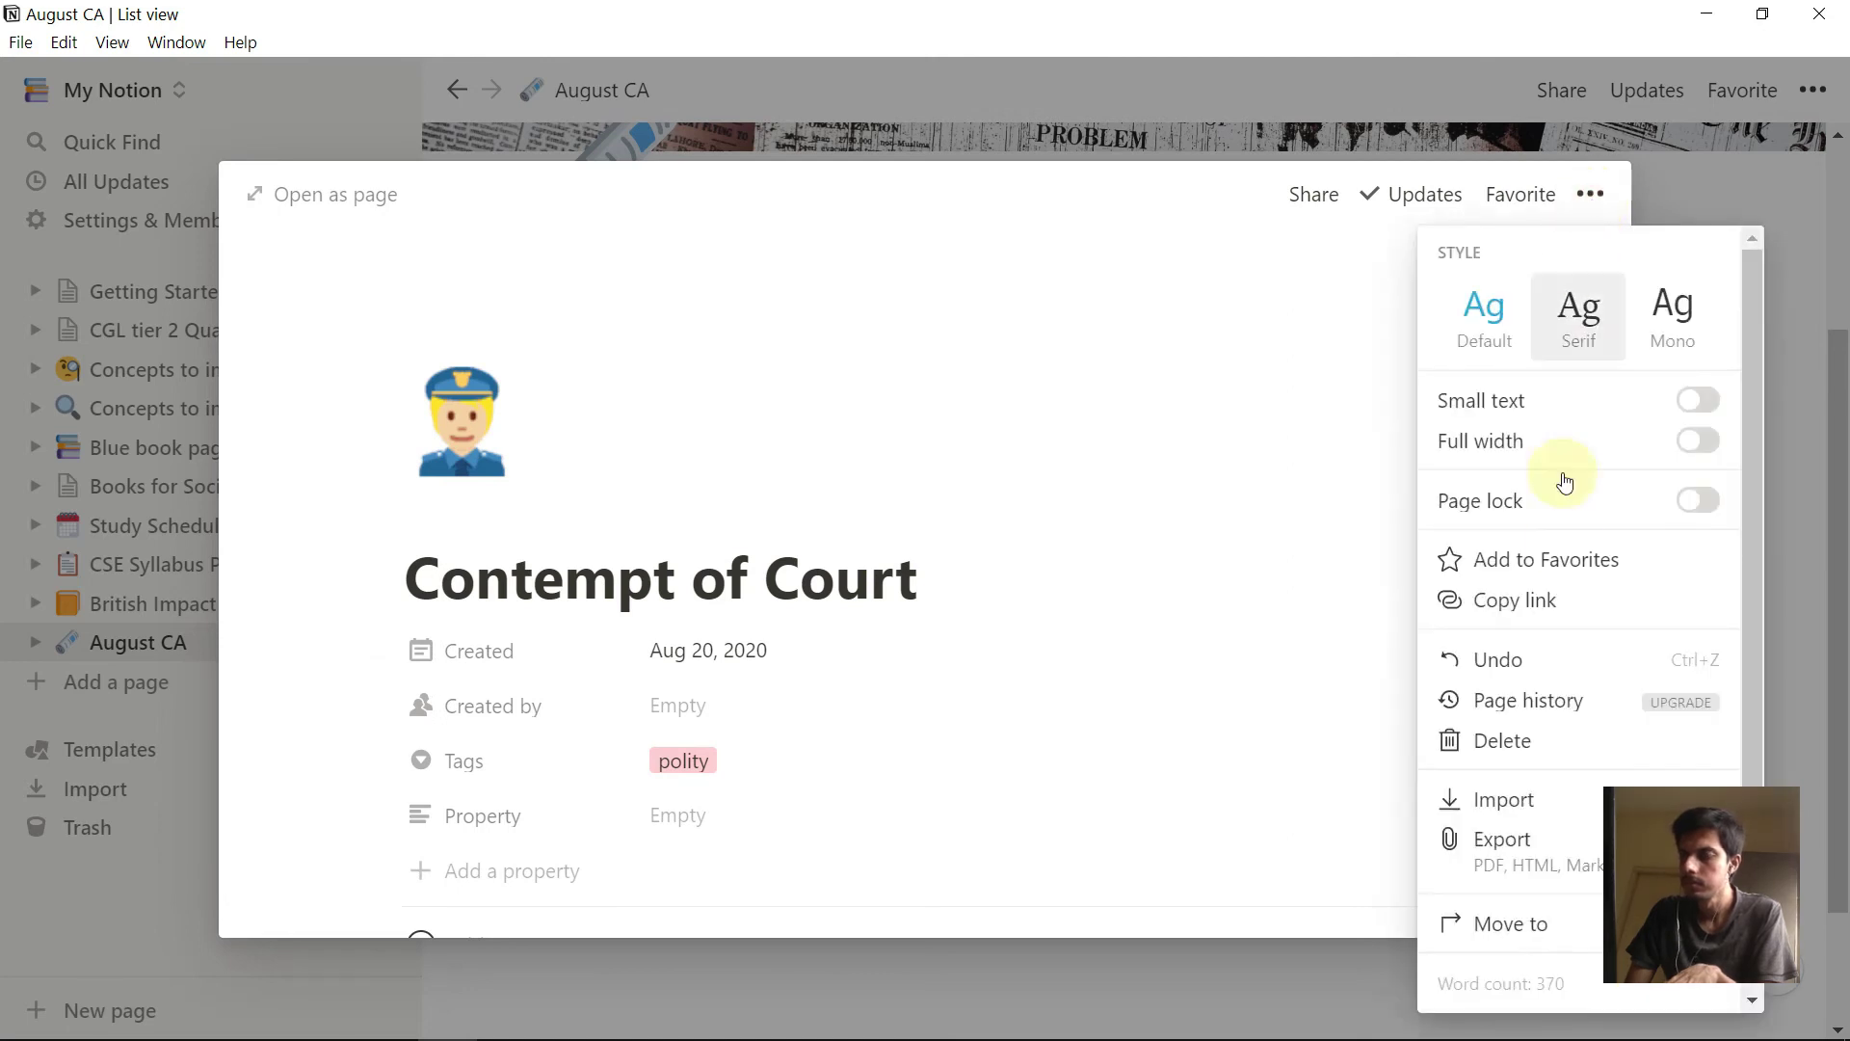
{"action": "left_click", "coordinate": [1509, 860]}
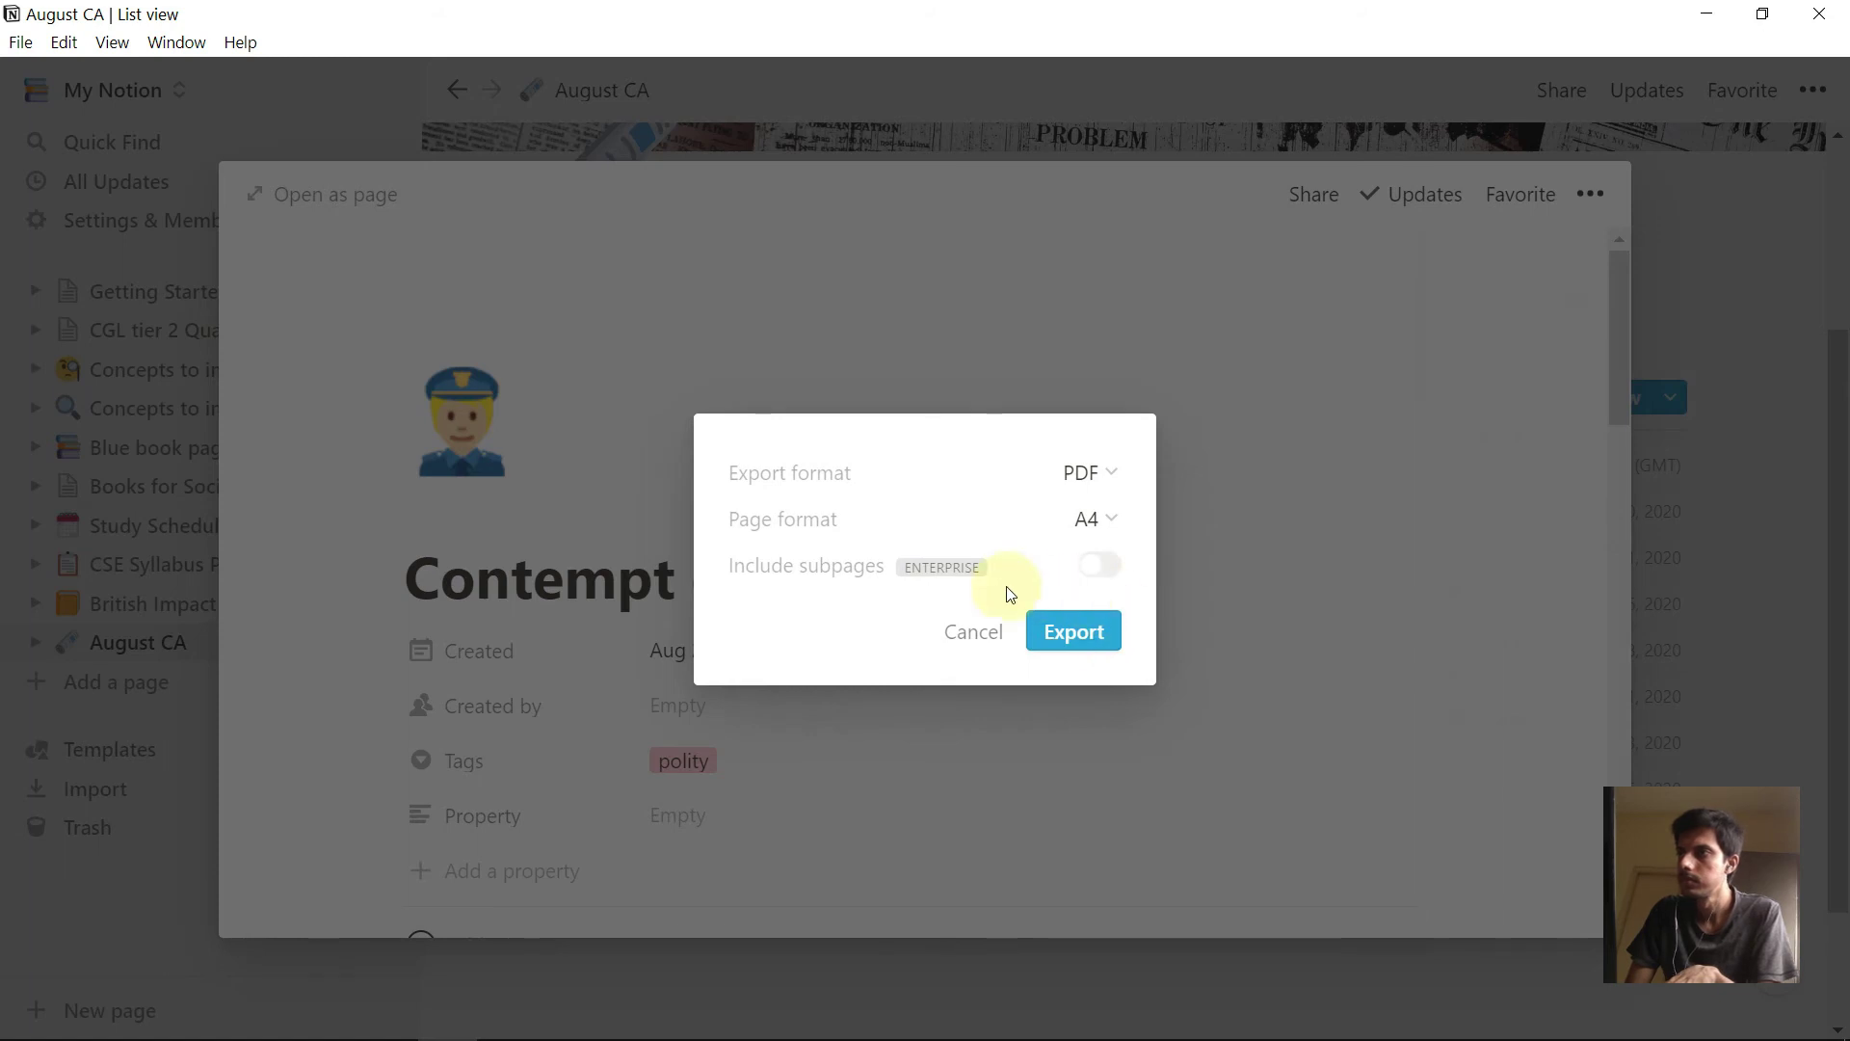
{"action": "left_click", "coordinate": [1095, 649]}
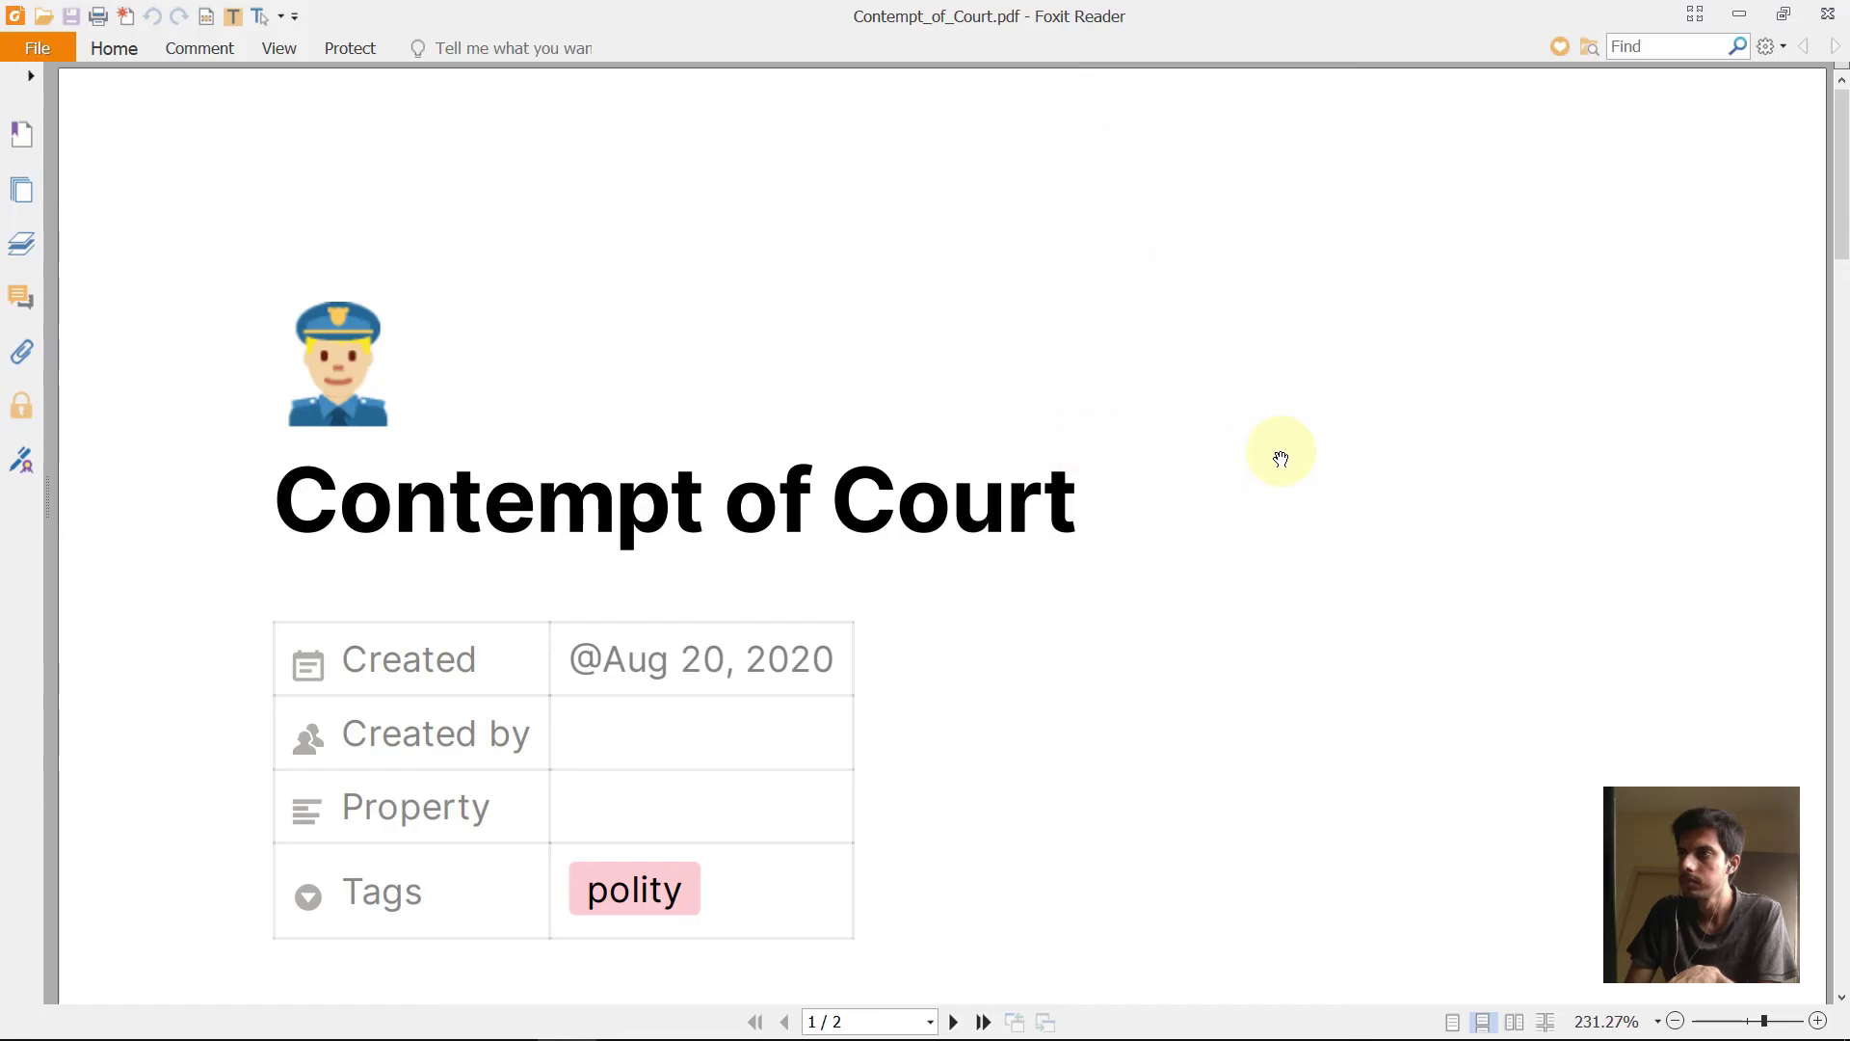
- Examine how the text, image, headings and coloured formatting came out across both pages of the exported Contempt_of_Court.pdf in Foxit Reader
{"action": "scroll", "coordinate": [1281, 459], "scroll_direction": "down", "scroll_amount": 8}
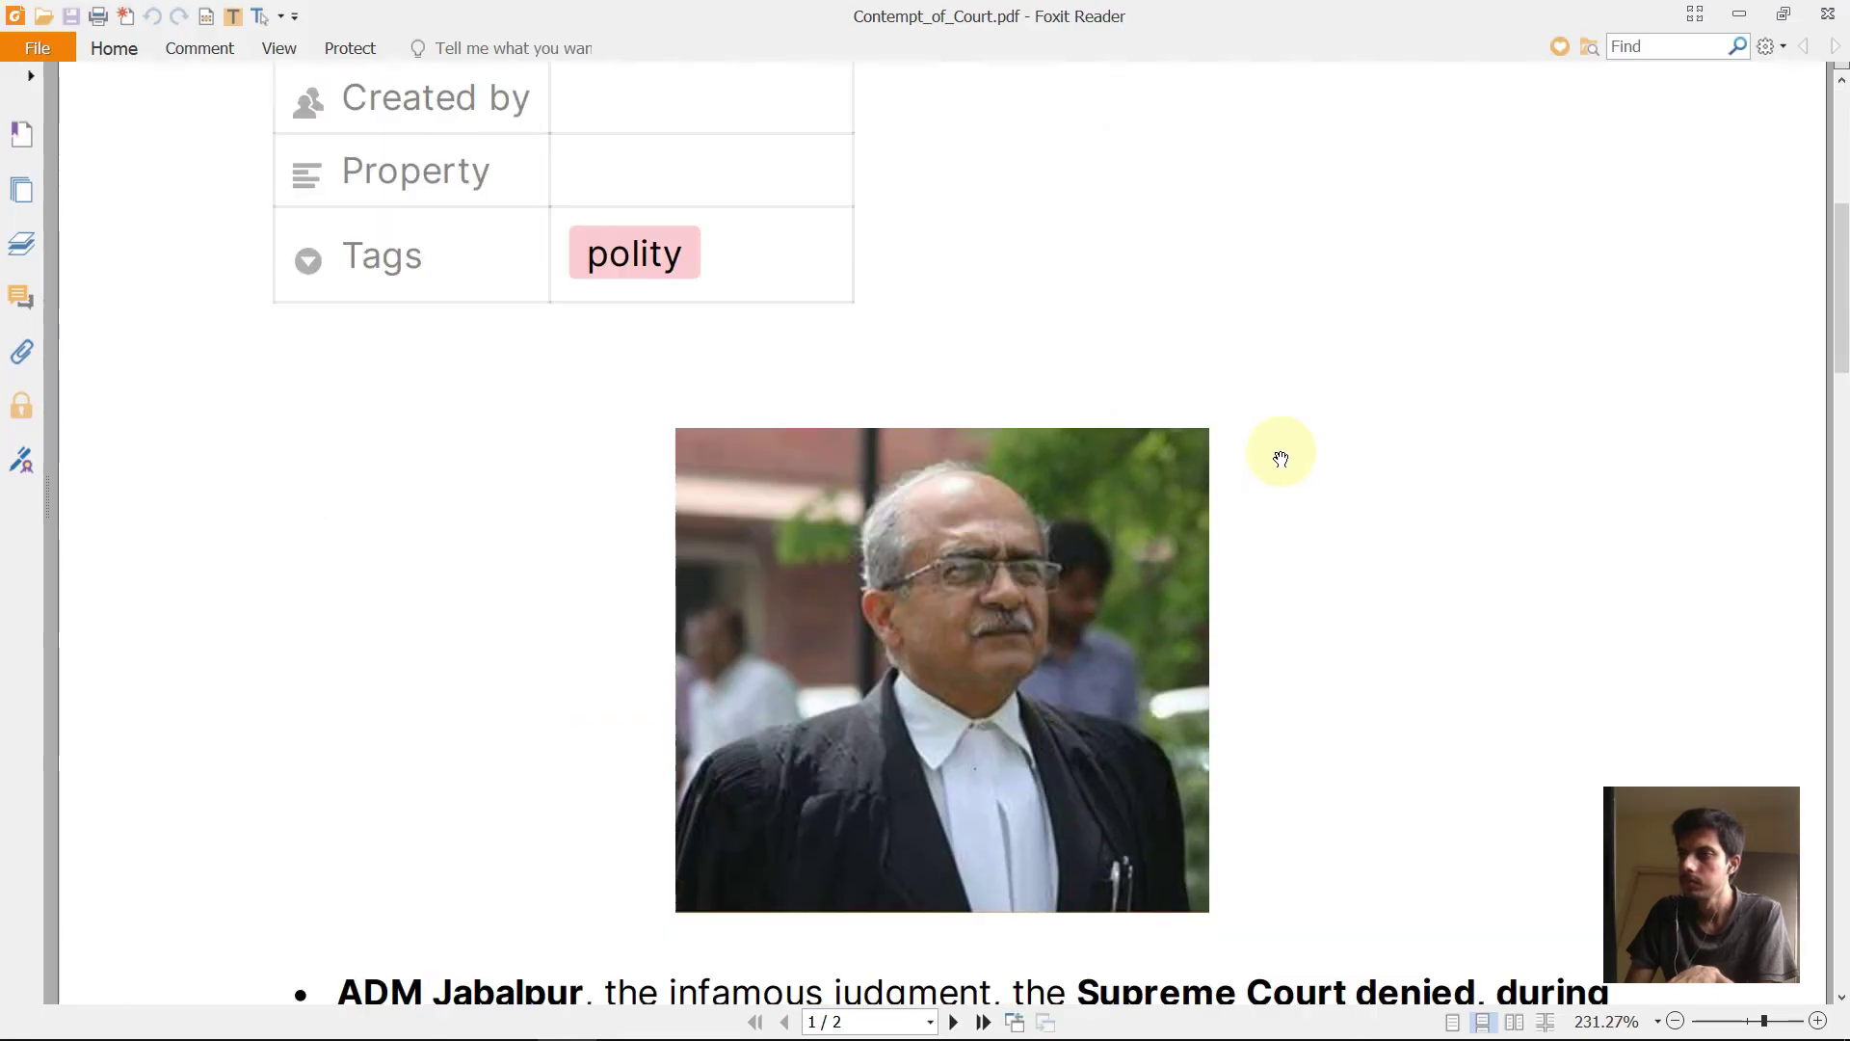
{"action": "scroll", "coordinate": [1535, 503], "scroll_direction": "down", "scroll_amount": 7}
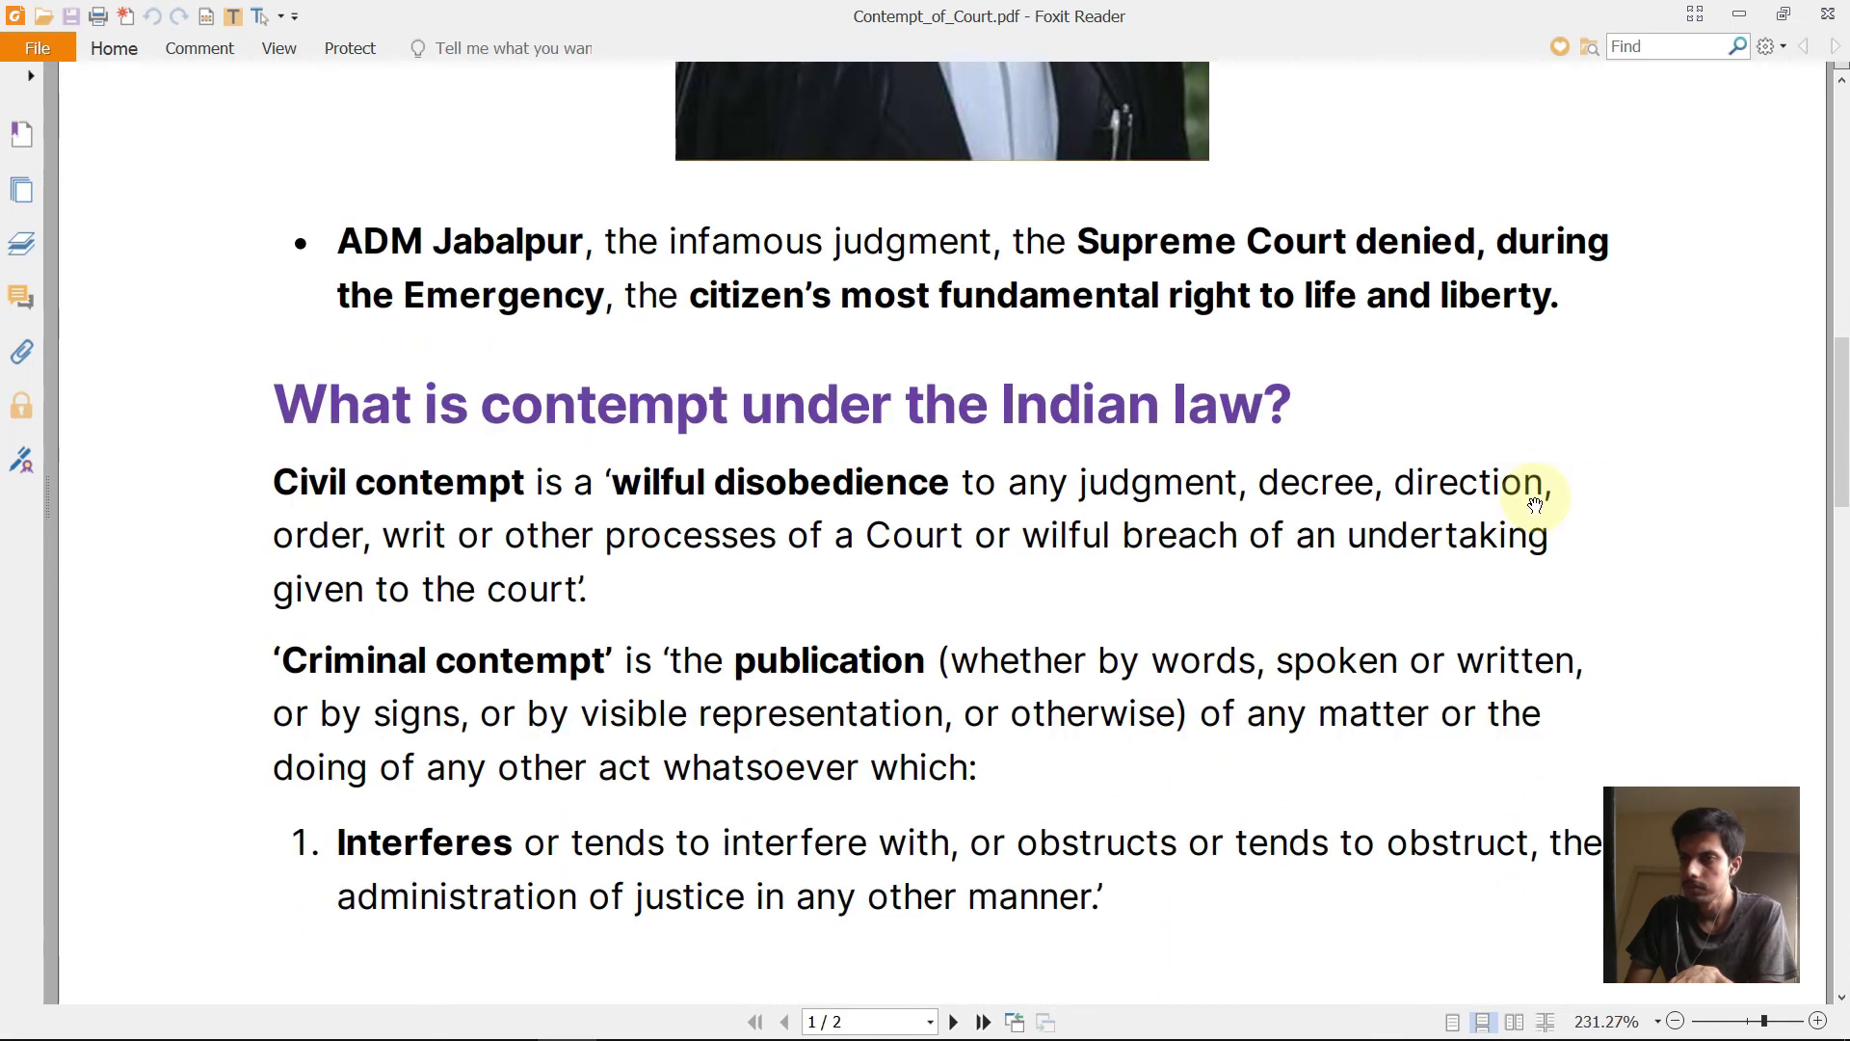
{"action": "scroll", "coordinate": [1536, 503], "scroll_direction": "down", "scroll_amount": 12}
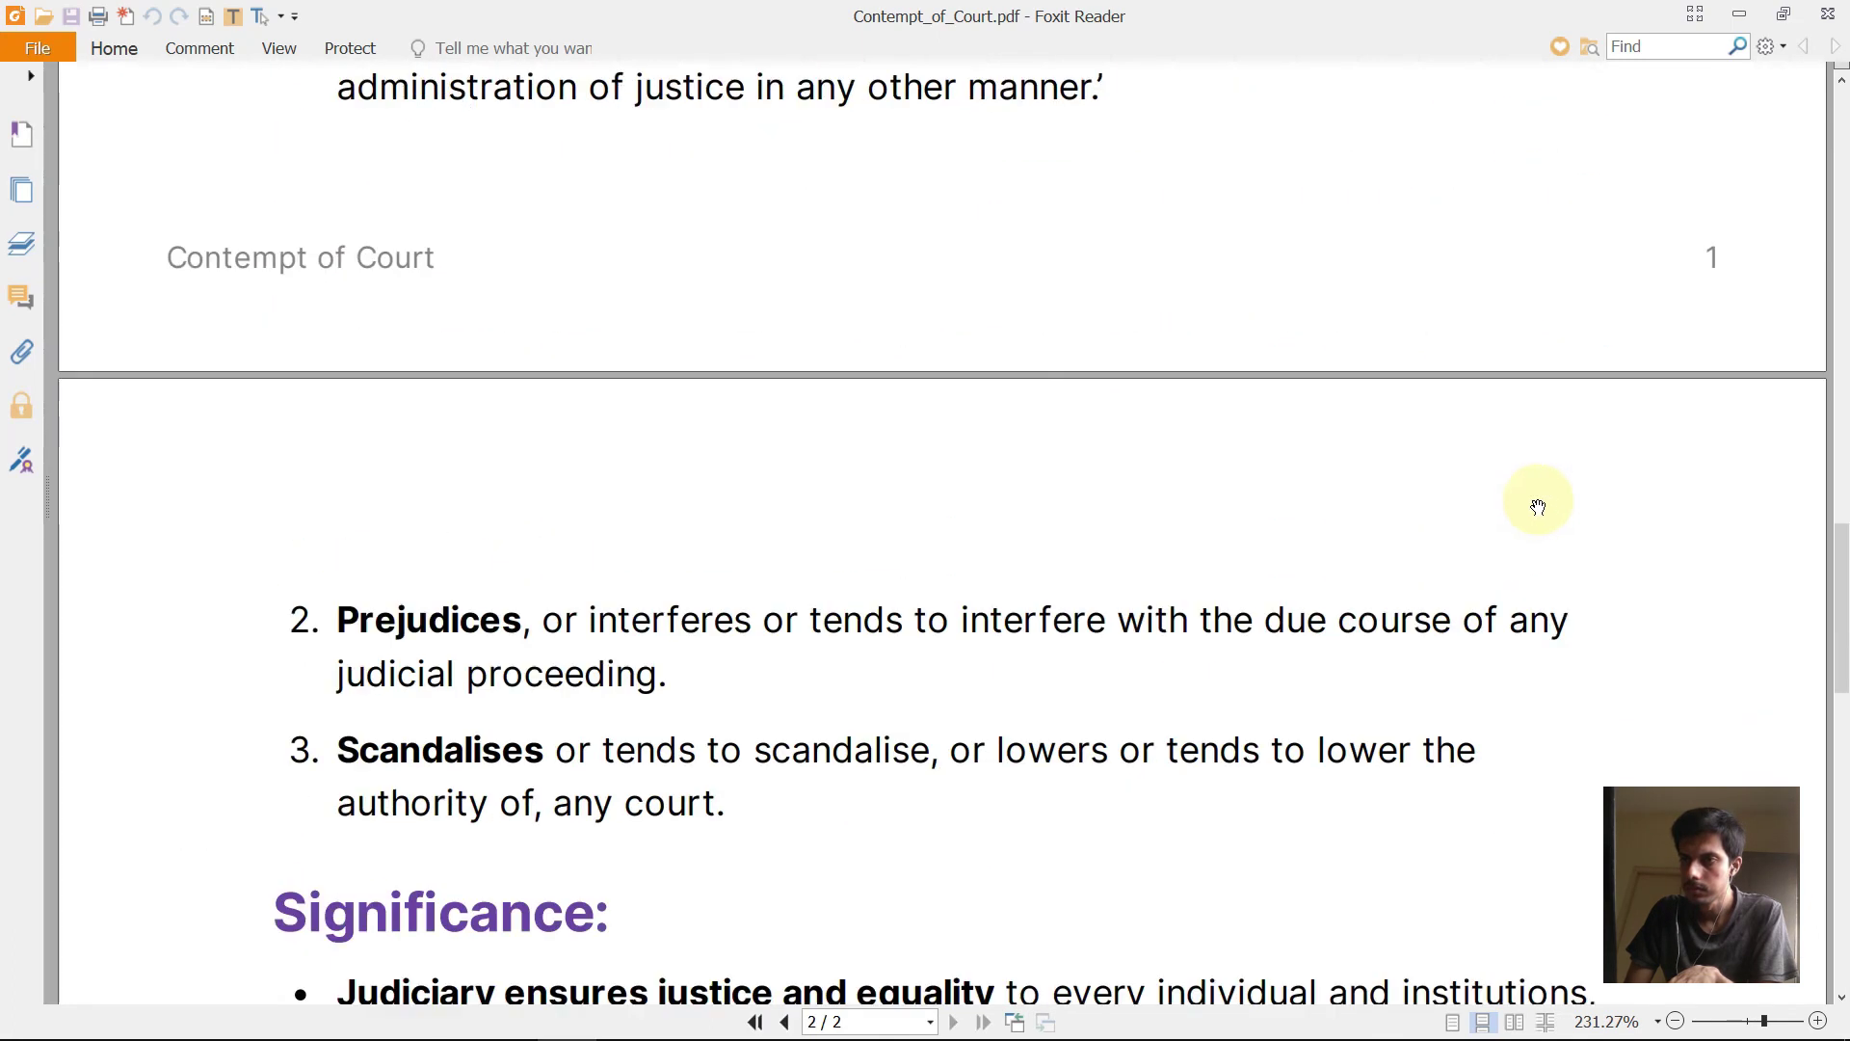
{"action": "scroll", "coordinate": [1538, 507], "scroll_direction": "down", "scroll_amount": 6}
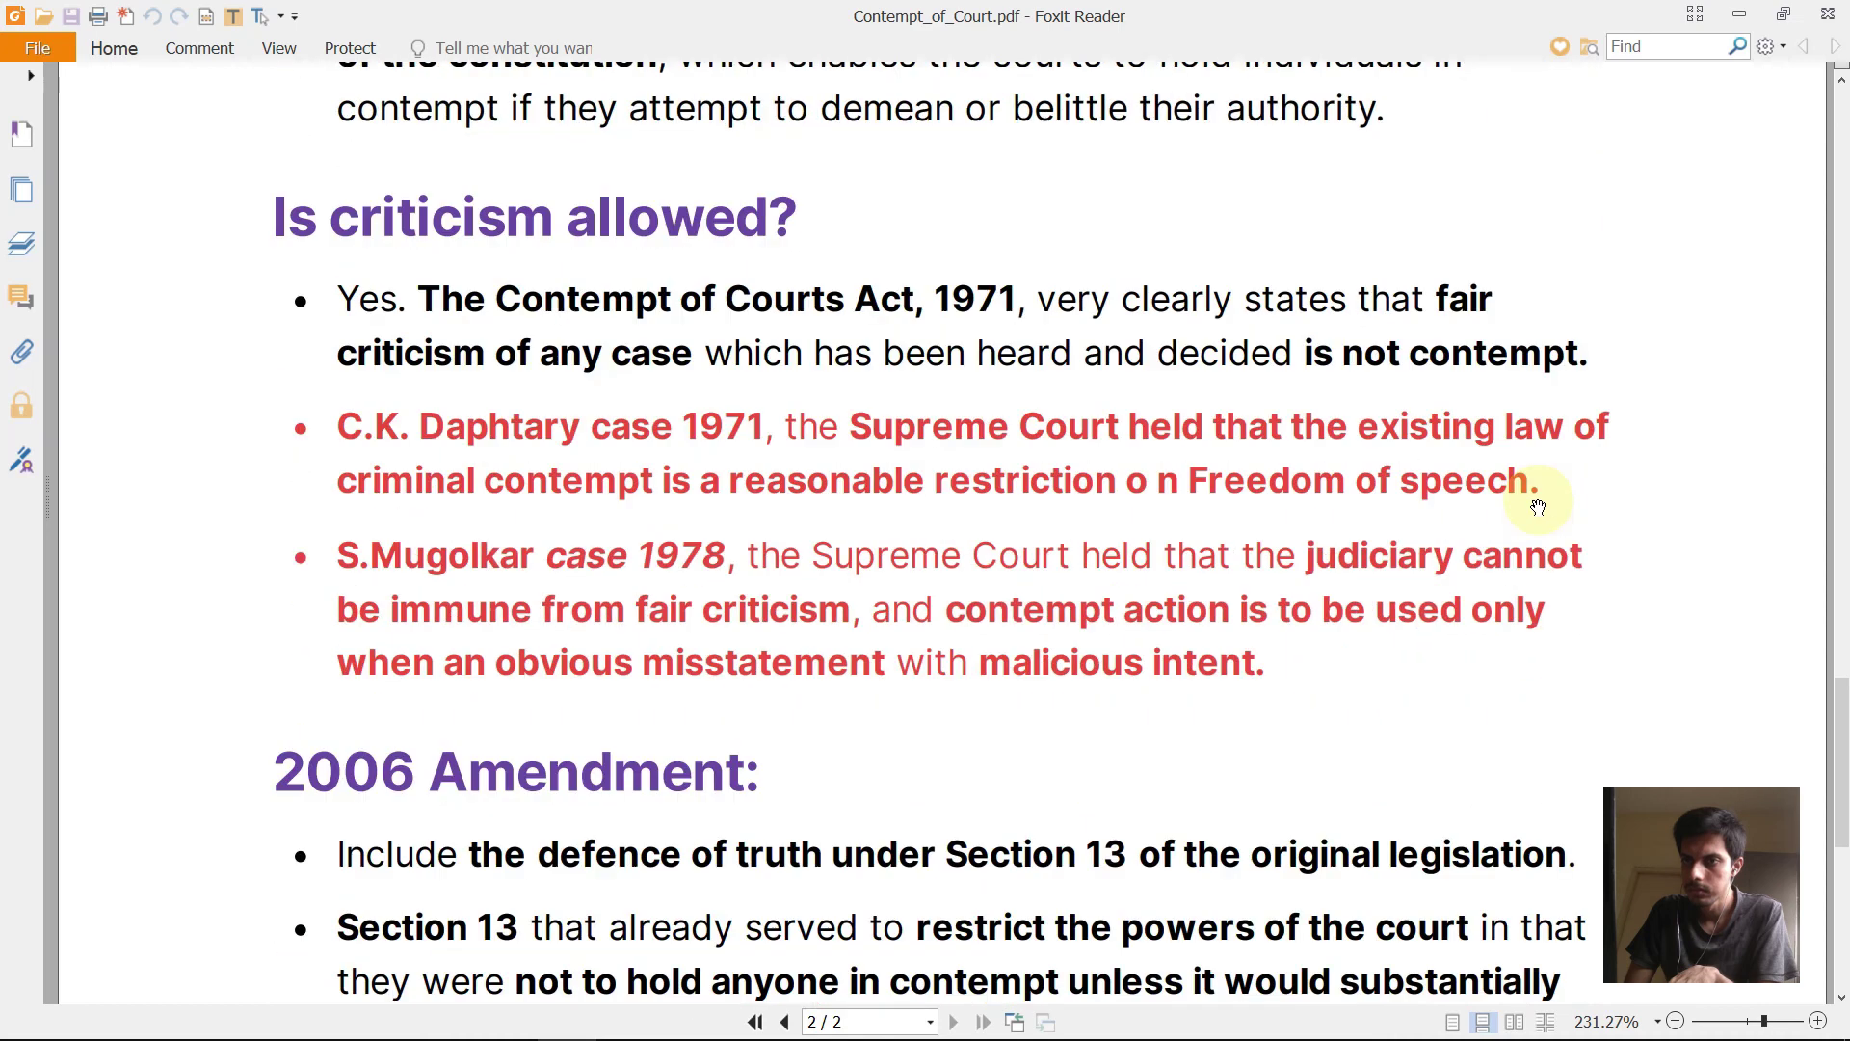
{"action": "scroll", "coordinate": [1538, 507], "scroll_direction": "down", "scroll_amount": 8}
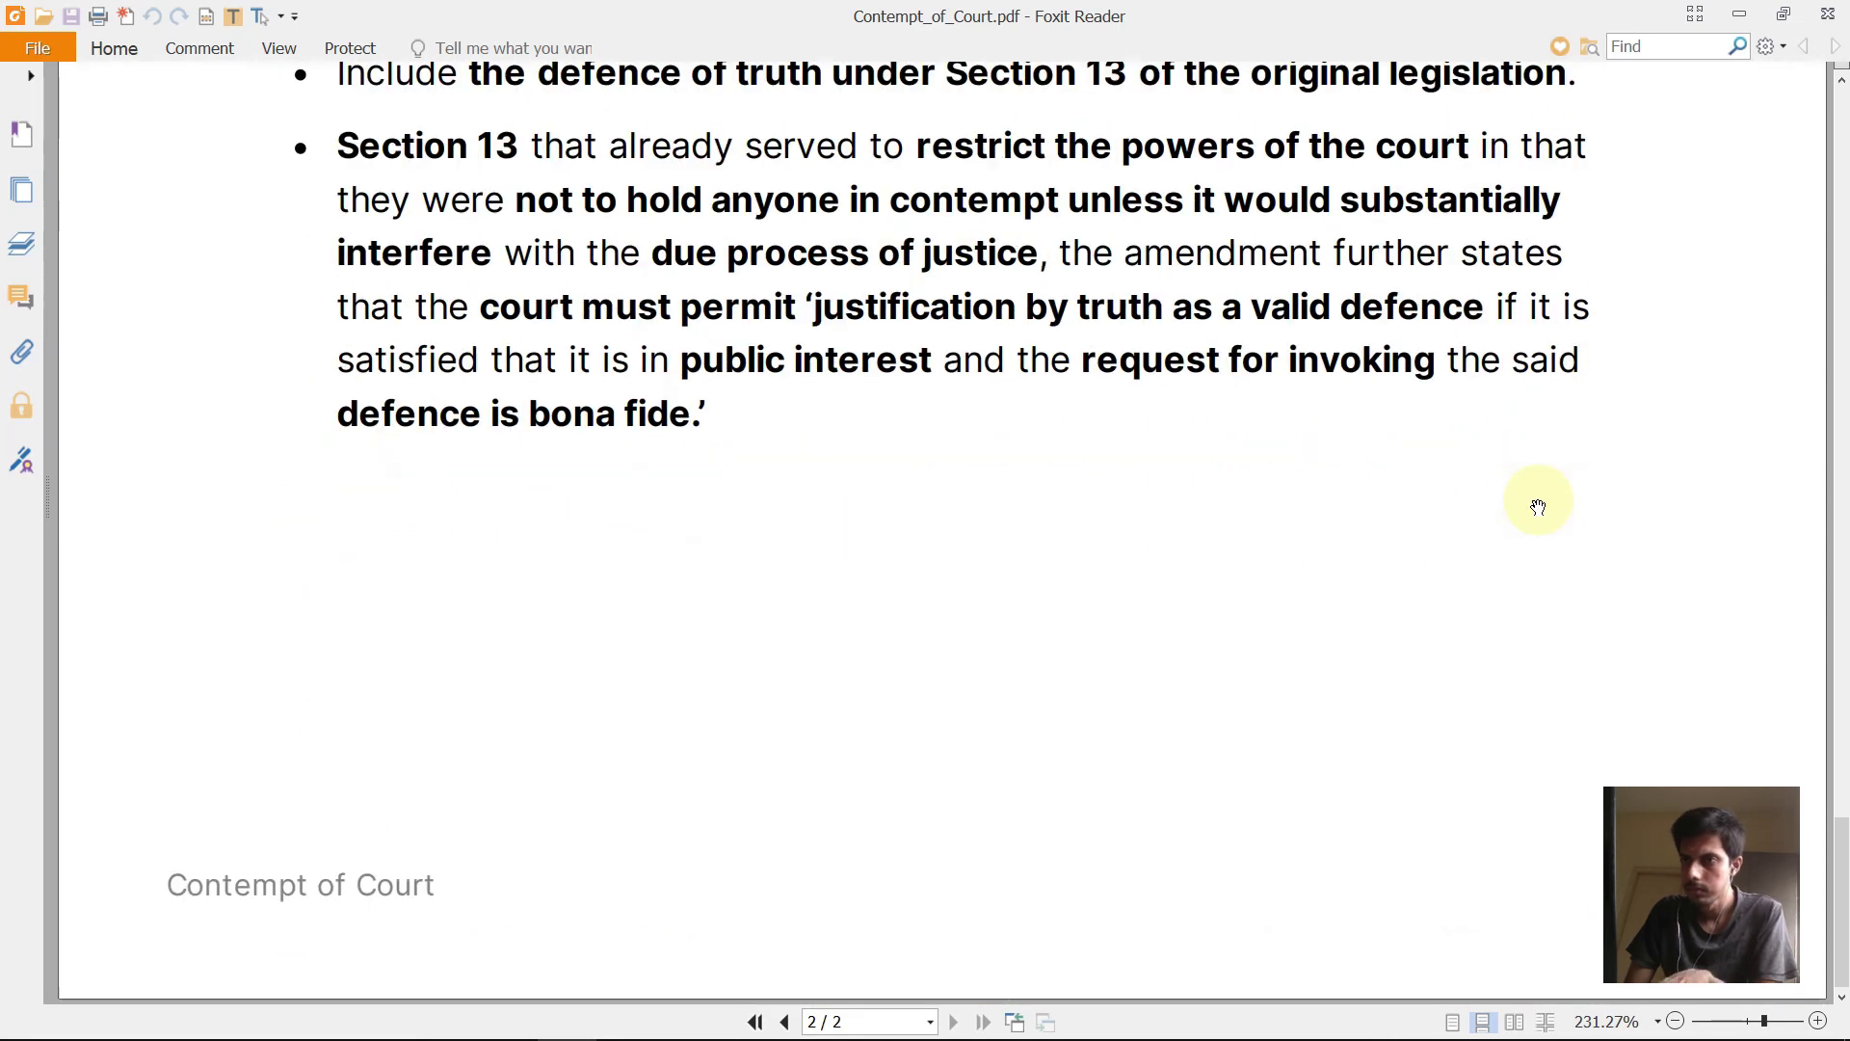
{"action": "scroll", "coordinate": [1538, 507], "scroll_direction": "up", "scroll_amount": 20}
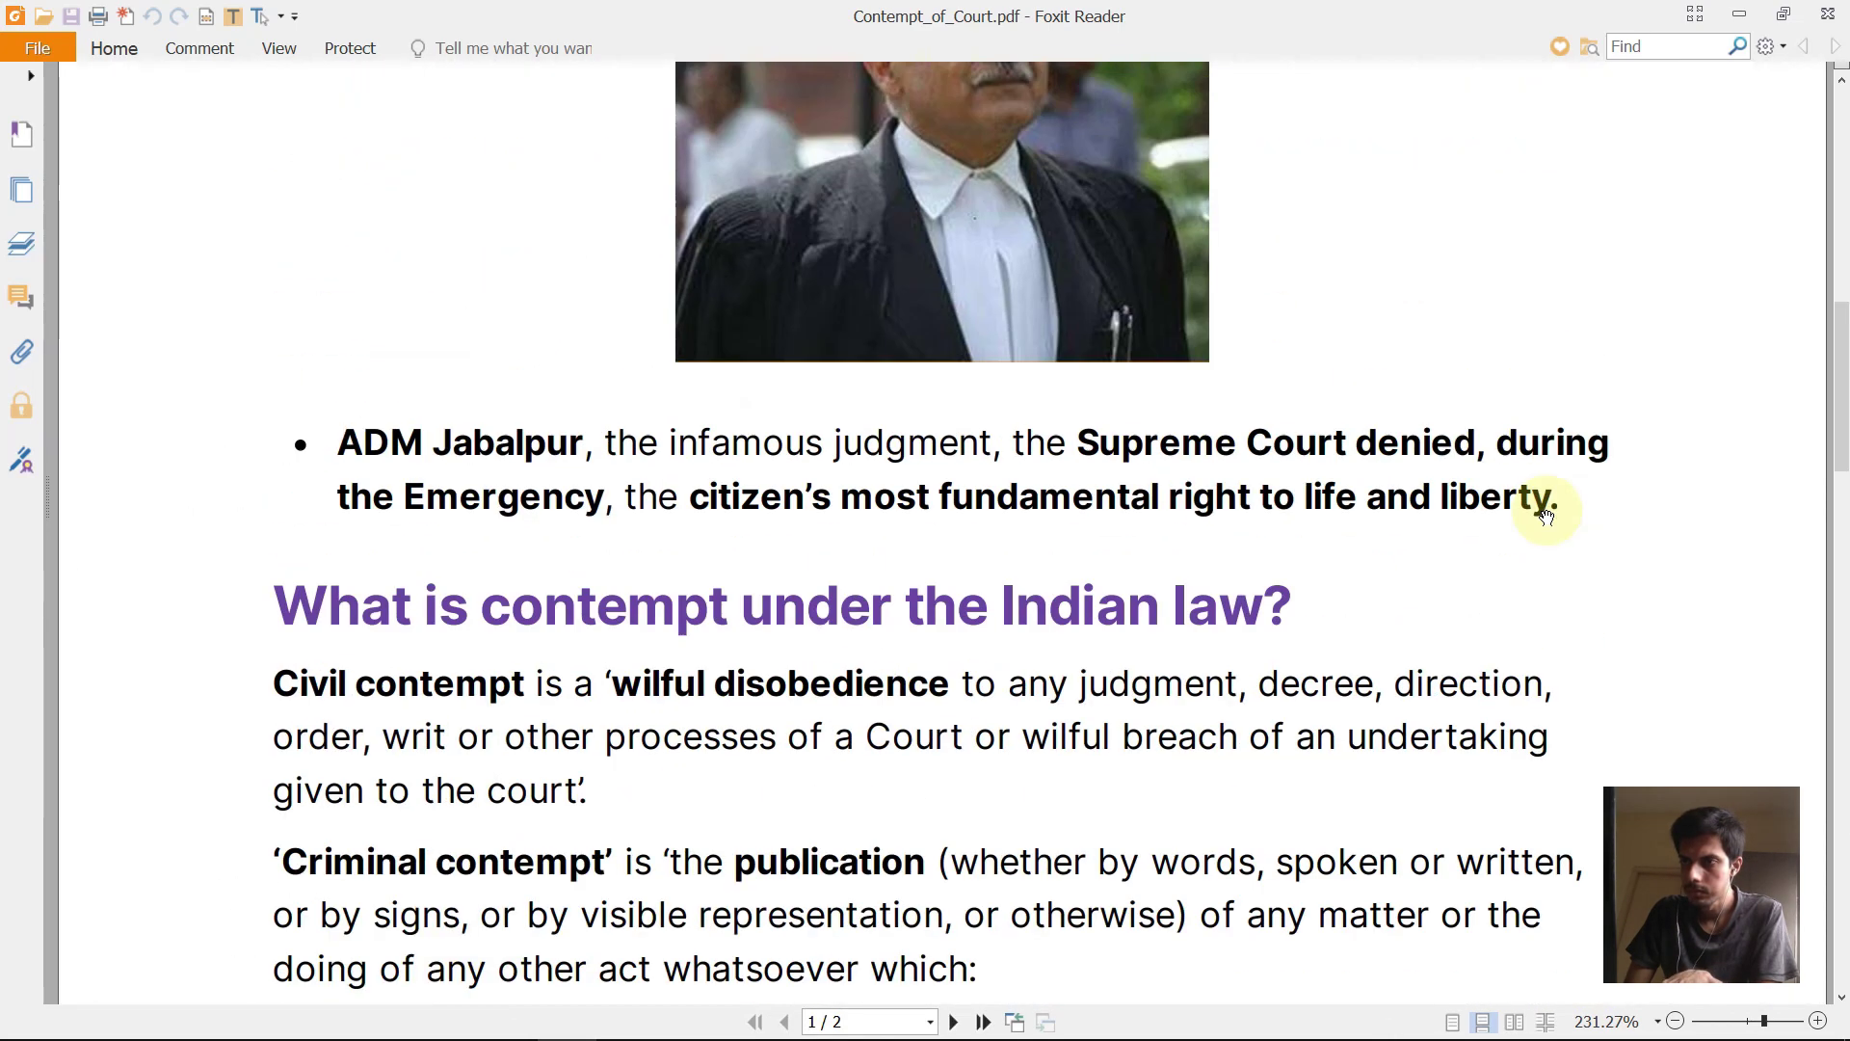
{"action": "scroll", "coordinate": [1545, 516], "scroll_direction": "down", "scroll_amount": 4}
{"action": "scroll", "coordinate": [1546, 515], "scroll_direction": "up", "scroll_amount": 5}
{"action": "scroll", "coordinate": [1547, 518], "scroll_direction": "down", "scroll_amount": 19}
{"action": "scroll", "coordinate": [1546, 536], "scroll_direction": "up", "scroll_amount": 6}
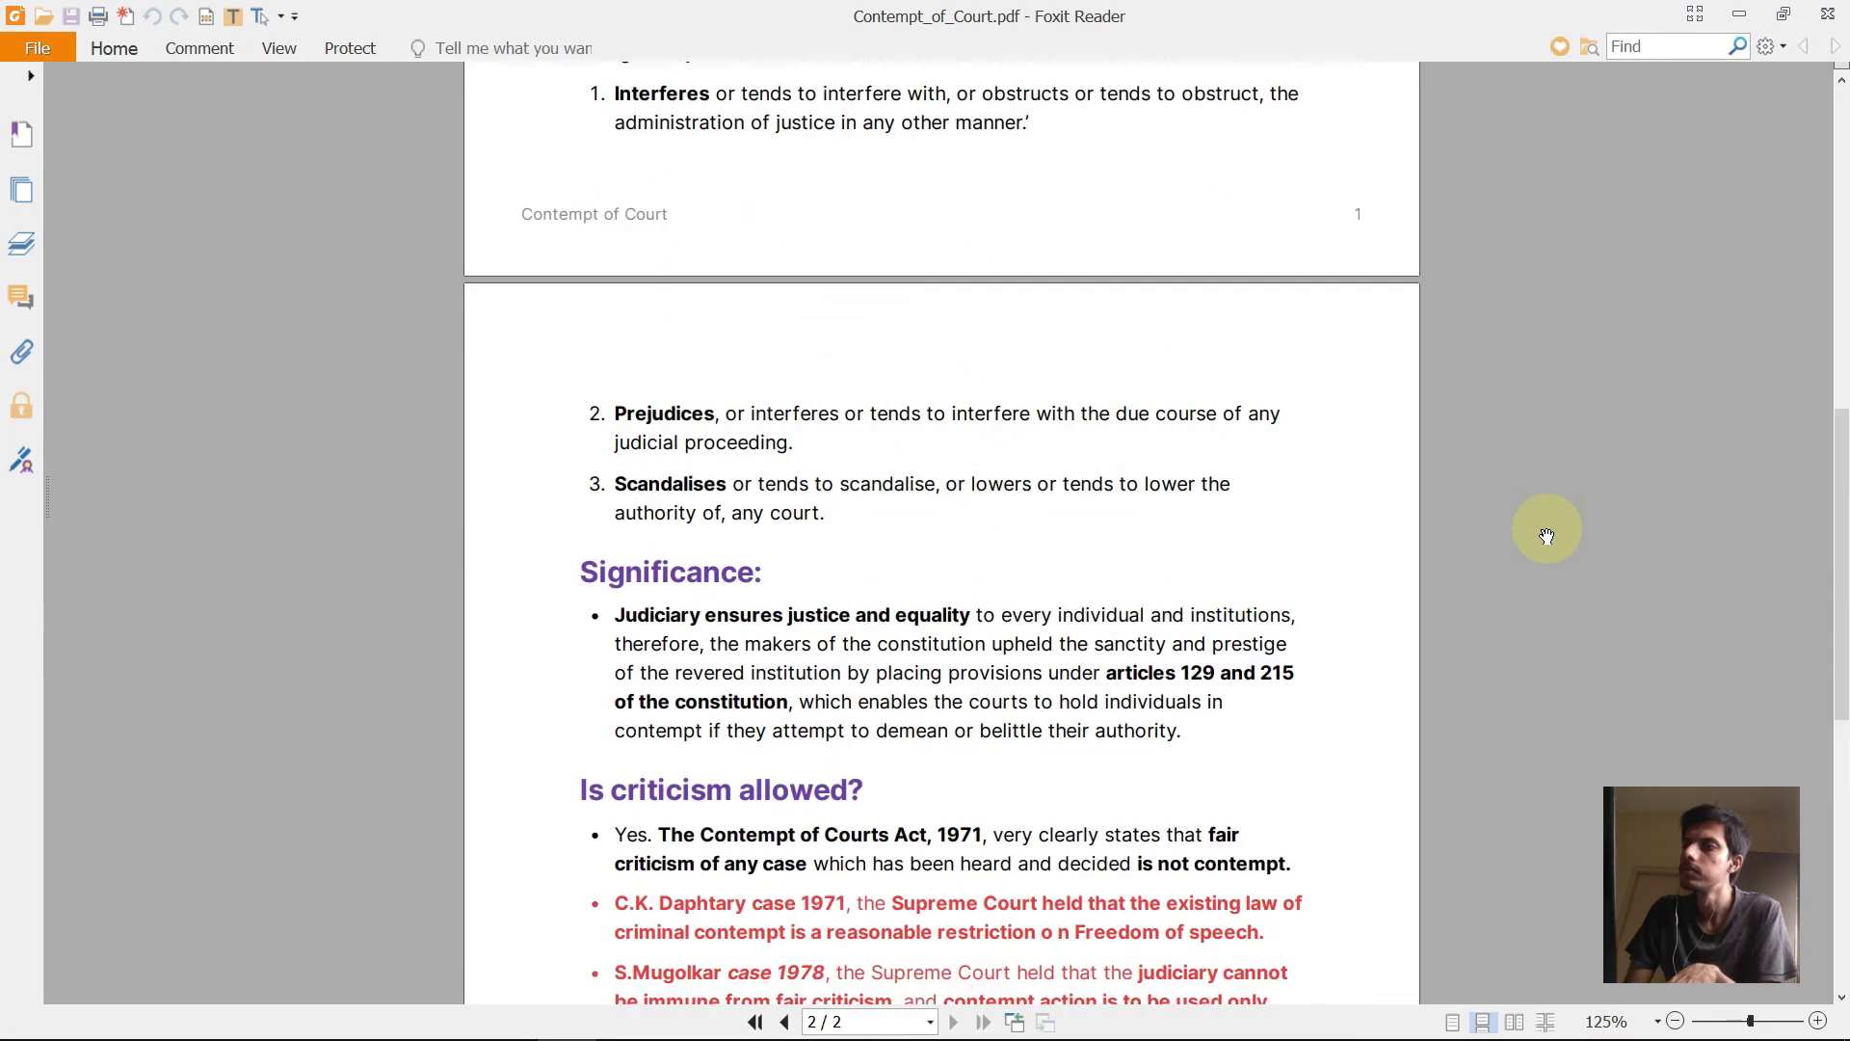
{"action": "scroll", "coordinate": [1547, 536], "scroll_direction": "up", "scroll_amount": 7}
{"action": "scroll", "coordinate": [1547, 536], "scroll_direction": "up", "scroll_amount": 6}
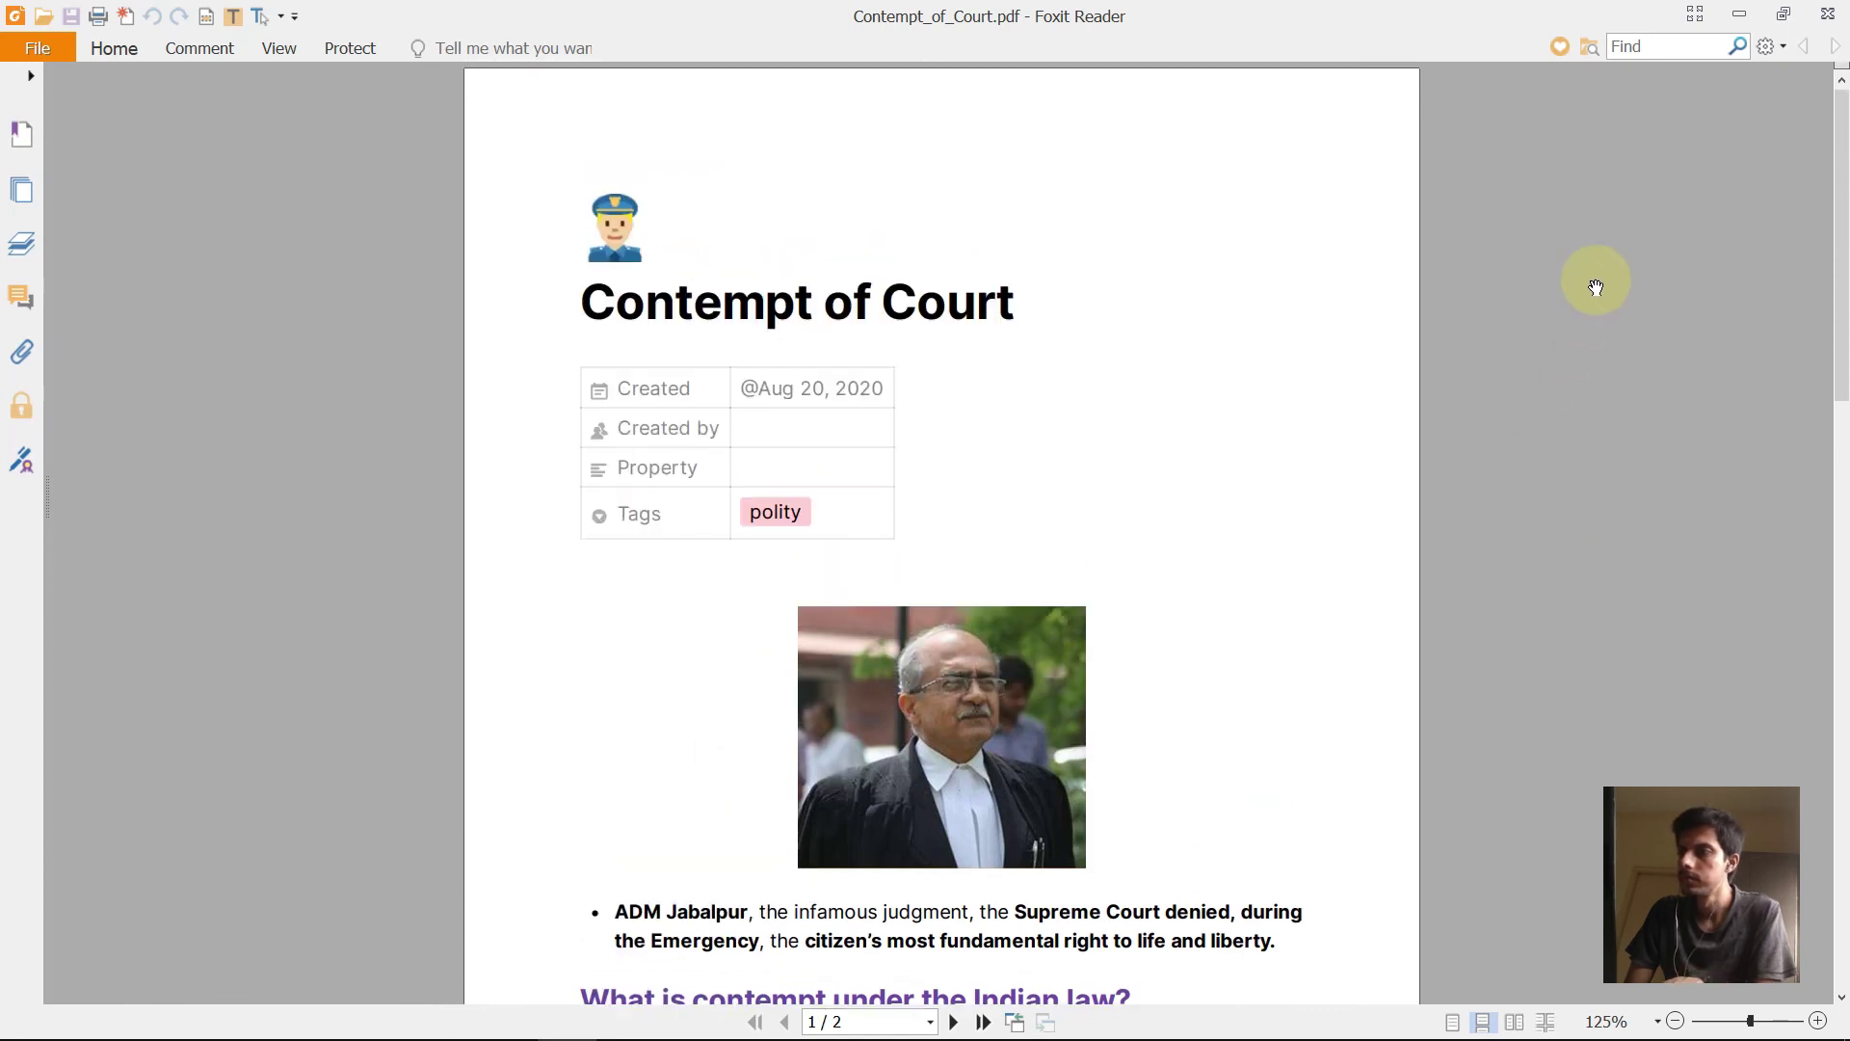
- Switch back to Notion and look over the August CA page with its cover and note list
{"action": "key", "text": "alt+Tab"}
{"action": "scroll", "coordinate": [626, 429], "scroll_direction": "down", "scroll_amount": 3}
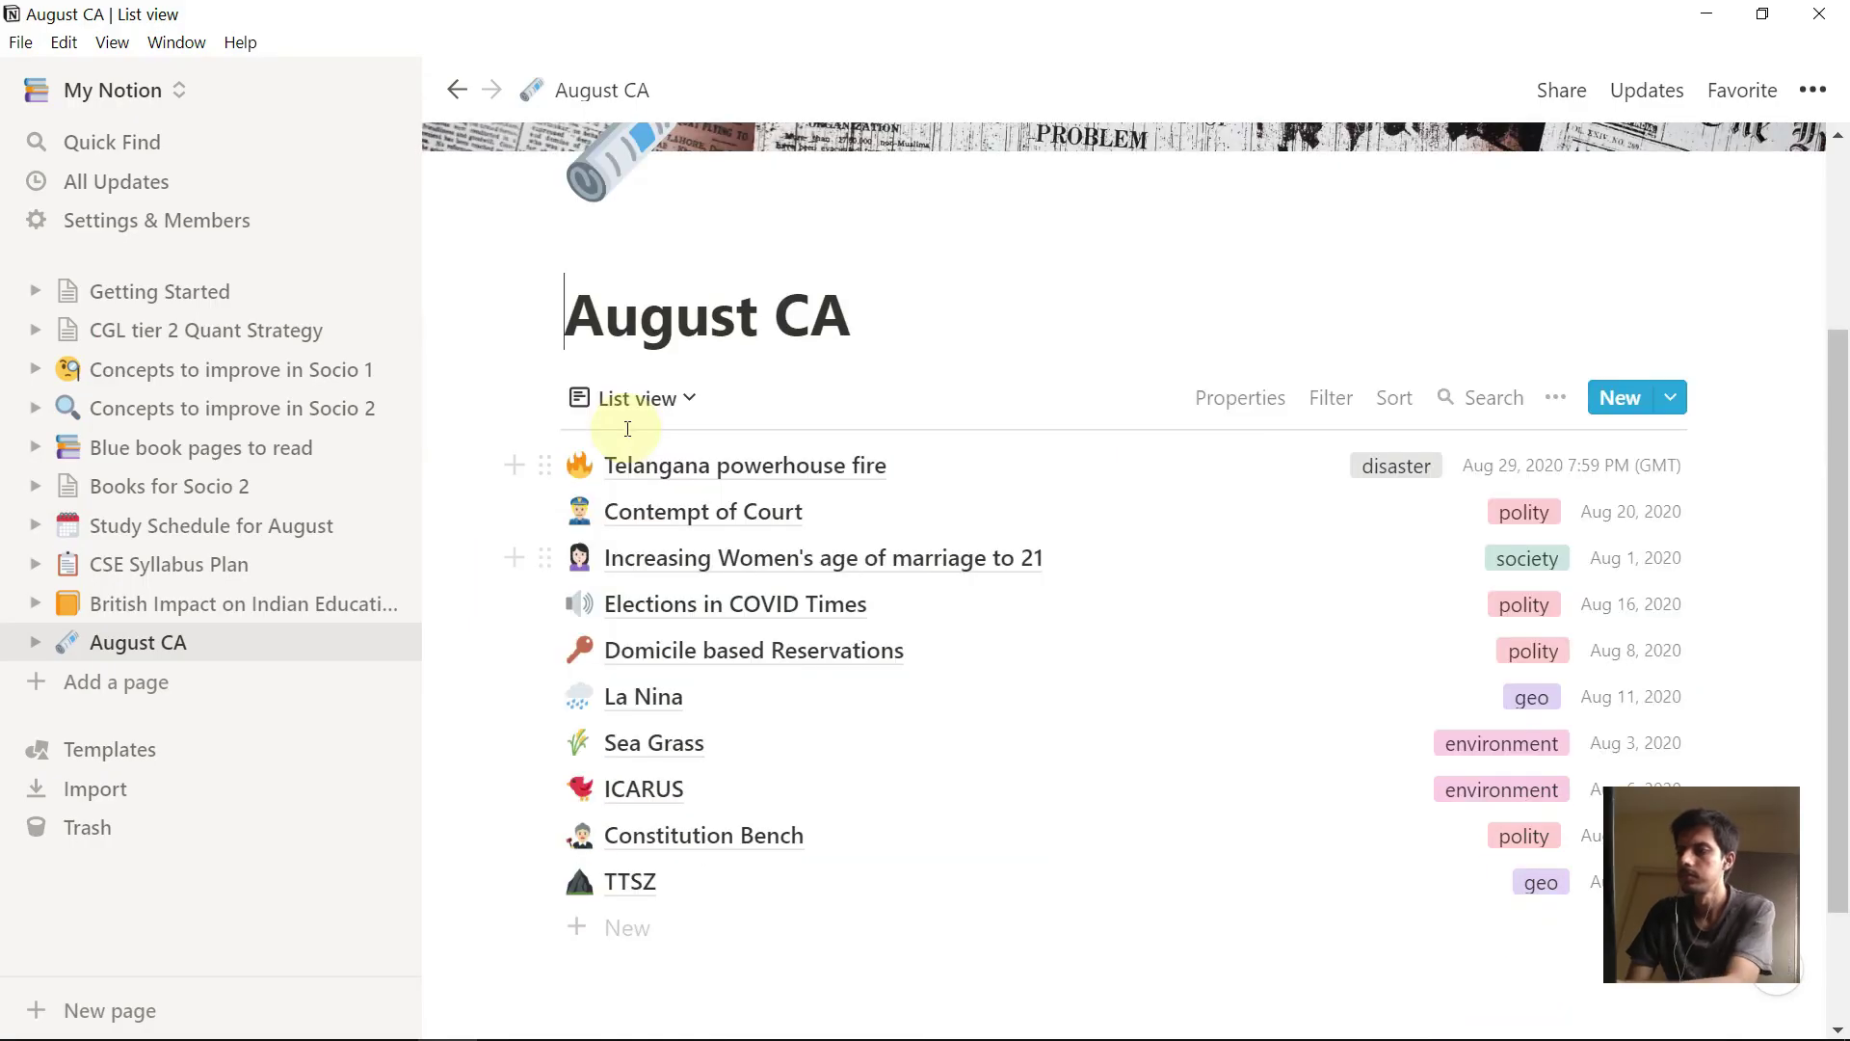
{"action": "left_click", "coordinate": [620, 401]}
{"action": "left_click", "coordinate": [929, 359]}
{"action": "scroll", "coordinate": [925, 403], "scroll_direction": "up", "scroll_amount": 3}
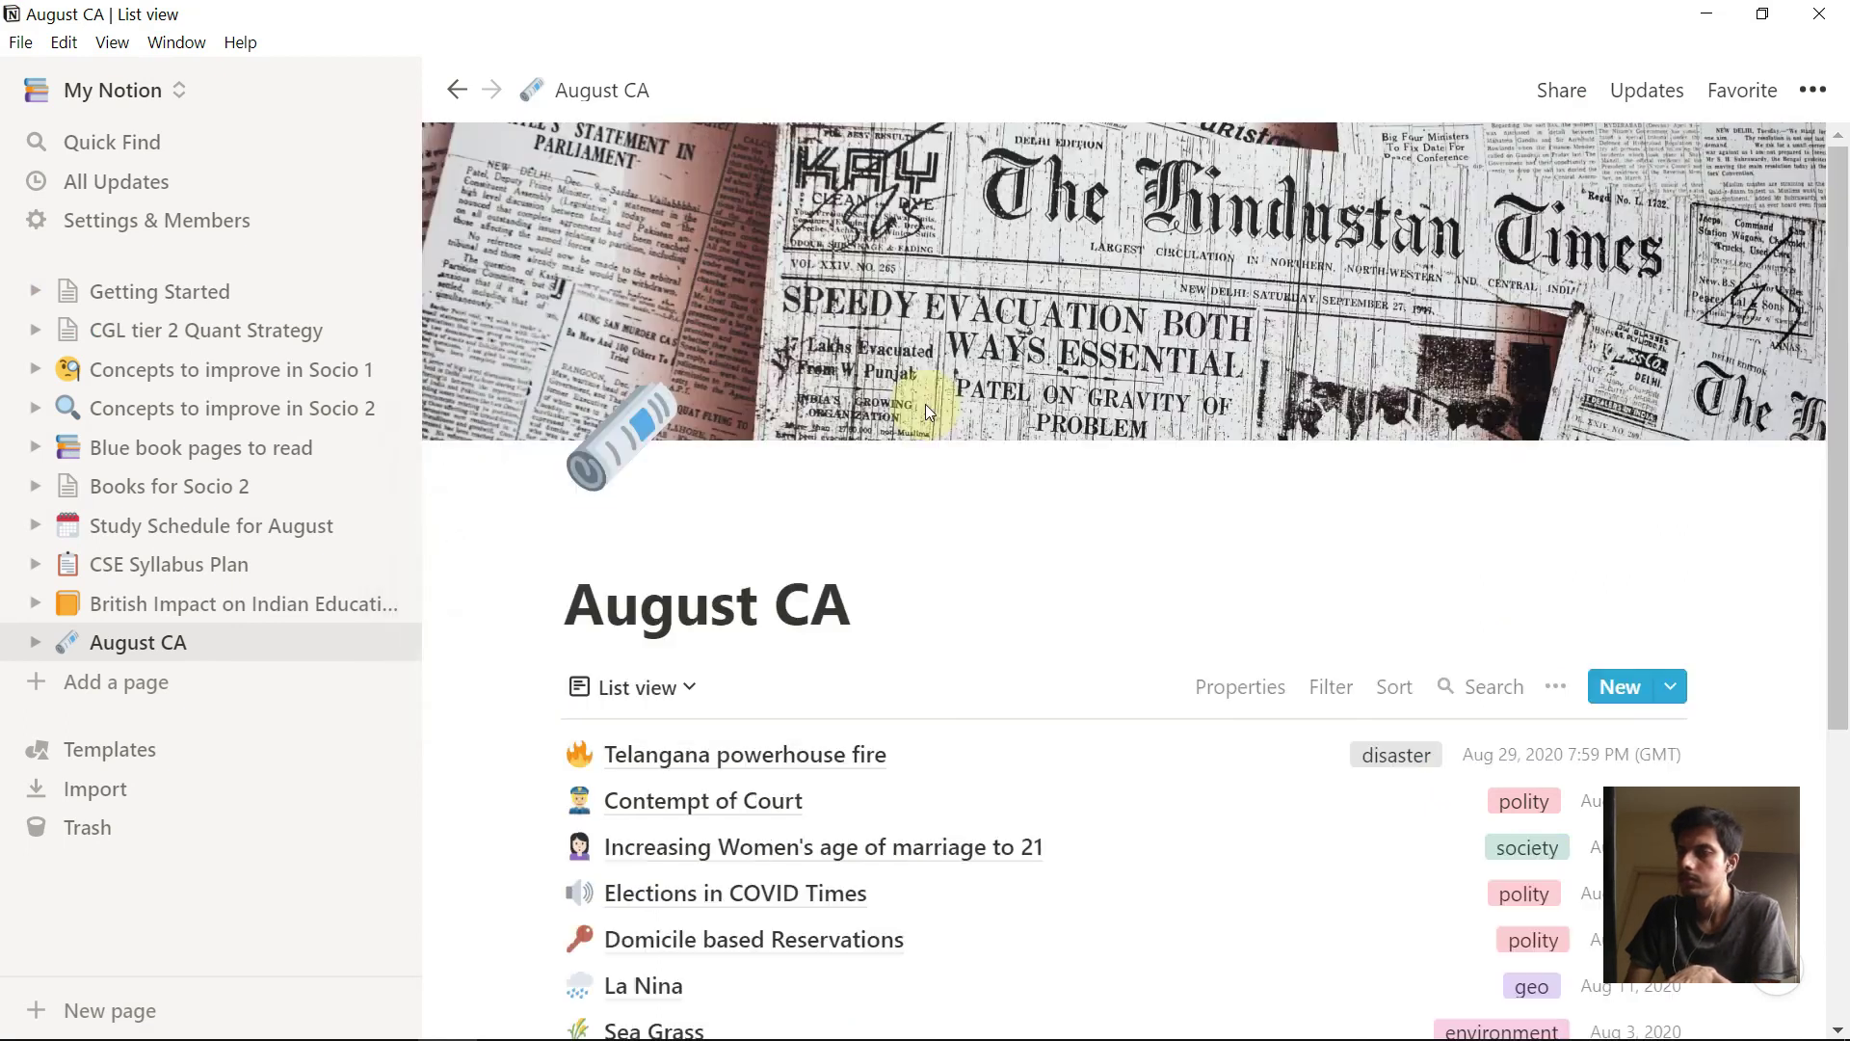